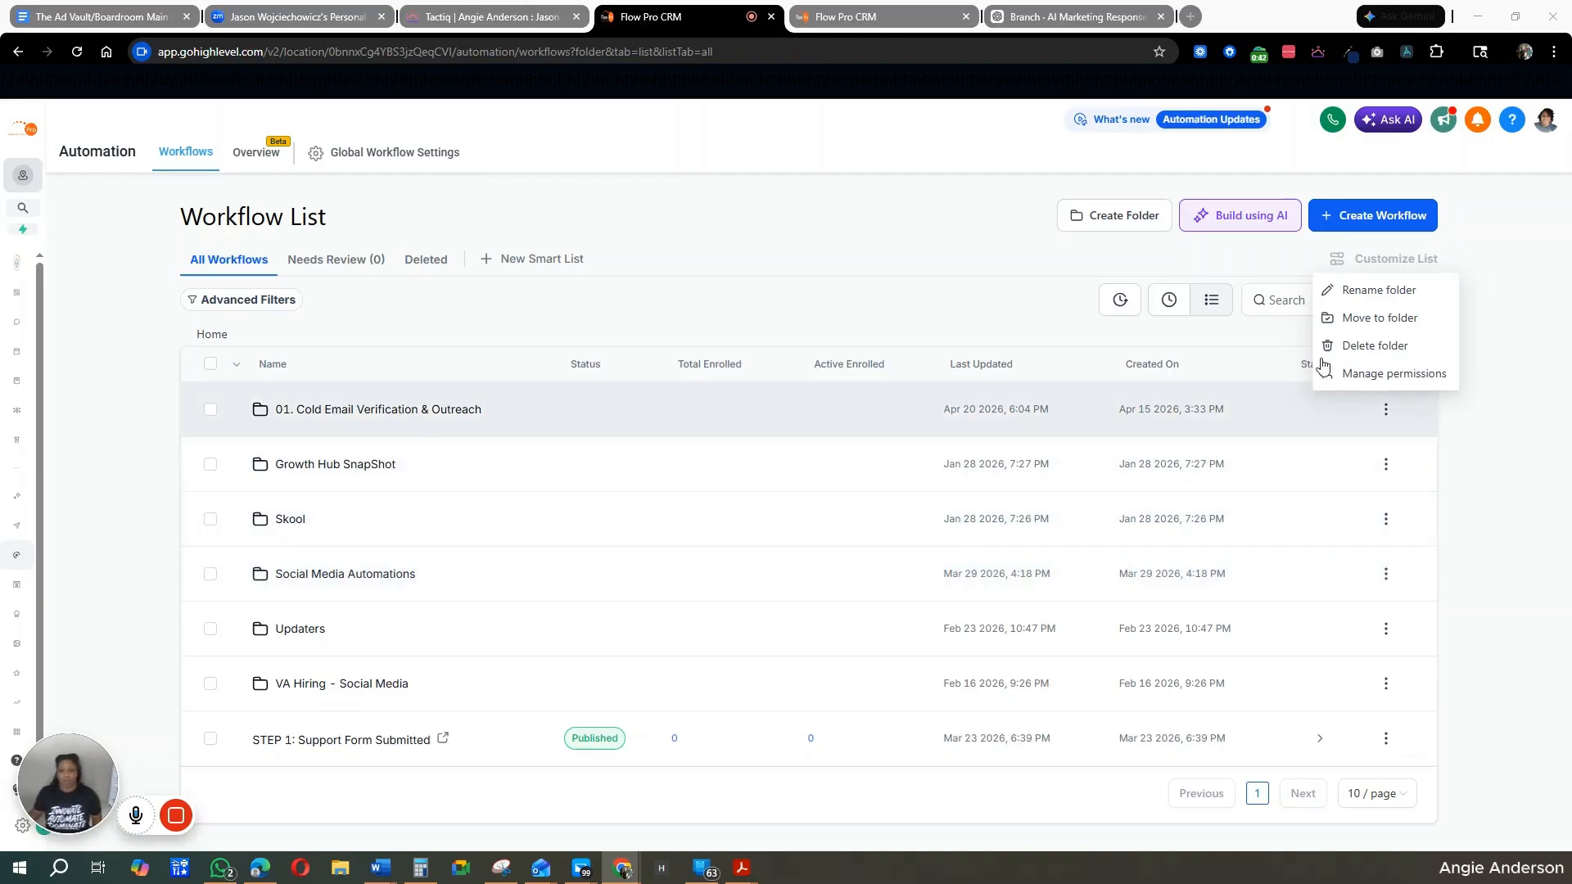
Step: Open the "01. Email Invalid, Hard/Soft Bounce - DND Updater" workflow from the "01. Cold Email Verification & Outreach" folder
{"action": "left_click", "coordinate": [955, 316]}
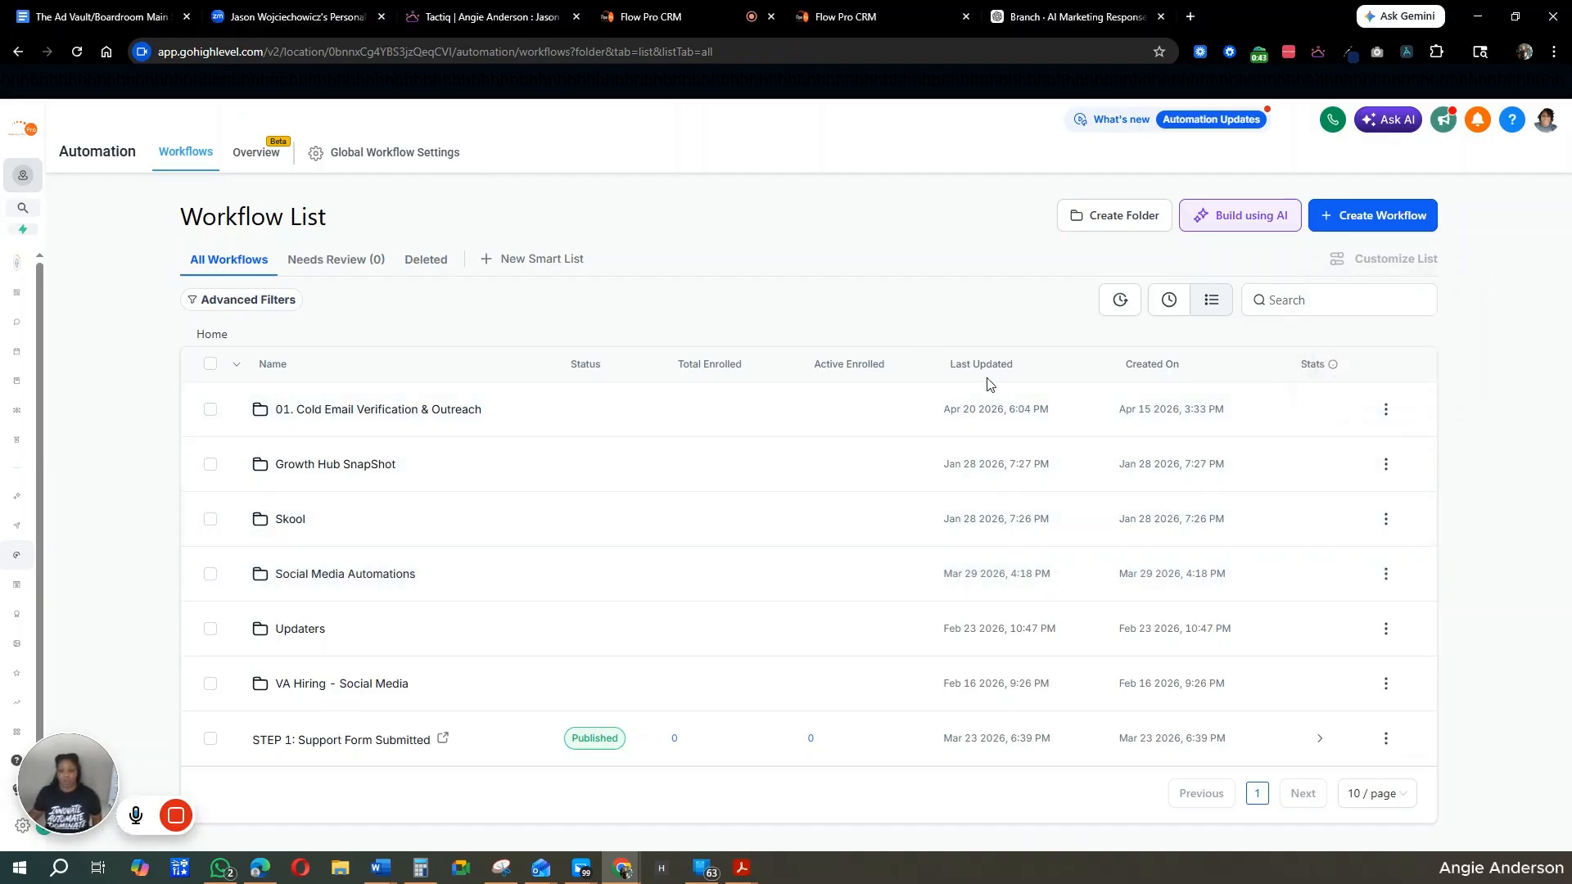
{"action": "left_click", "coordinate": [456, 413]}
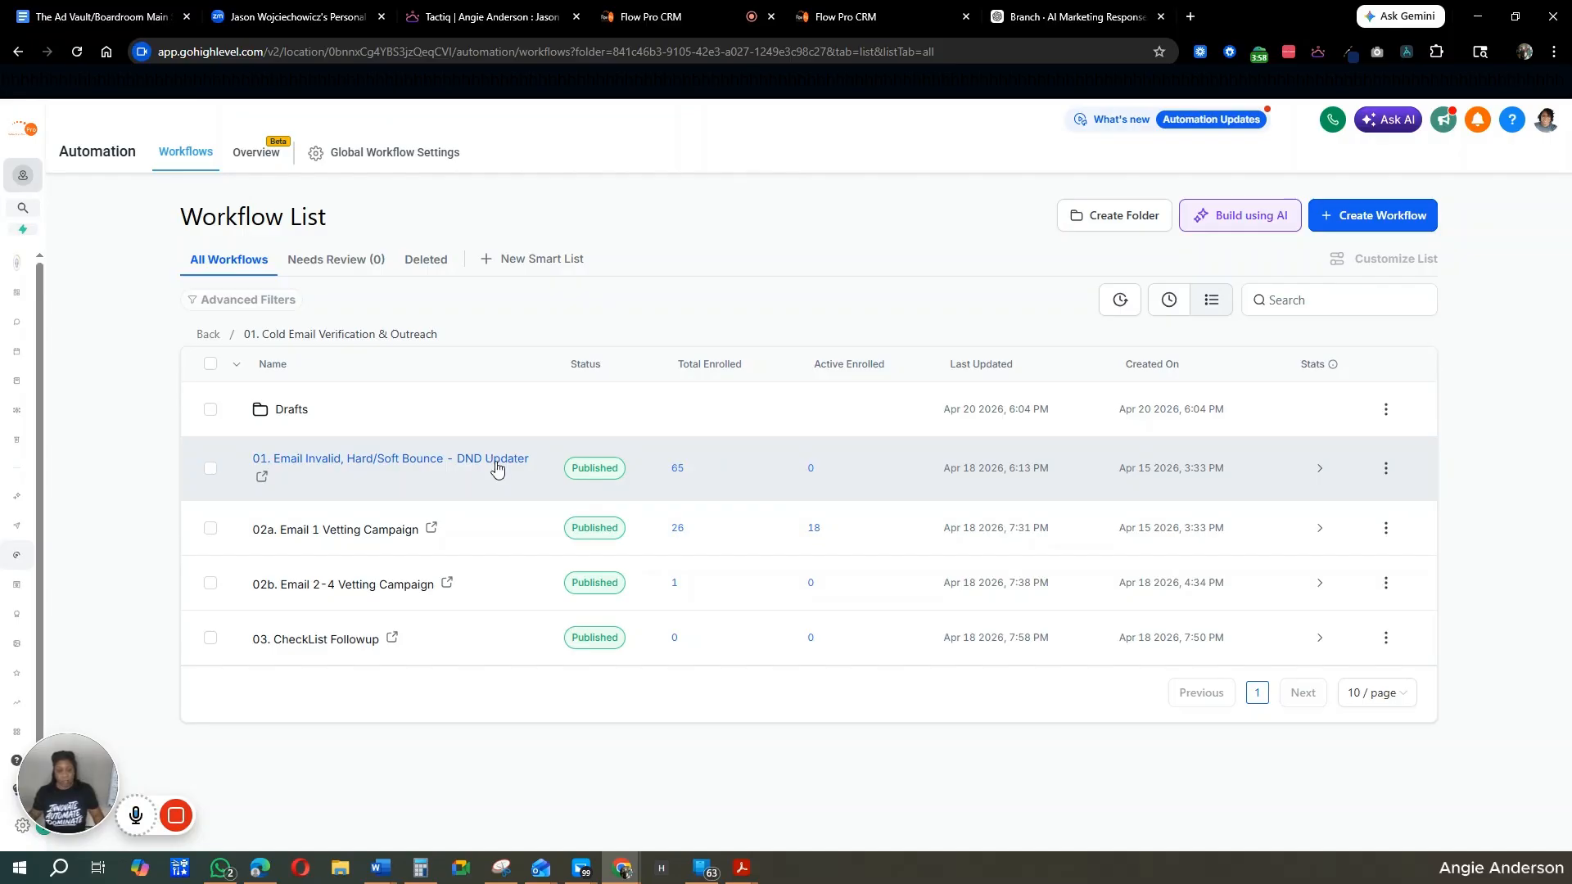
{"action": "left_click", "coordinate": [531, 487]}
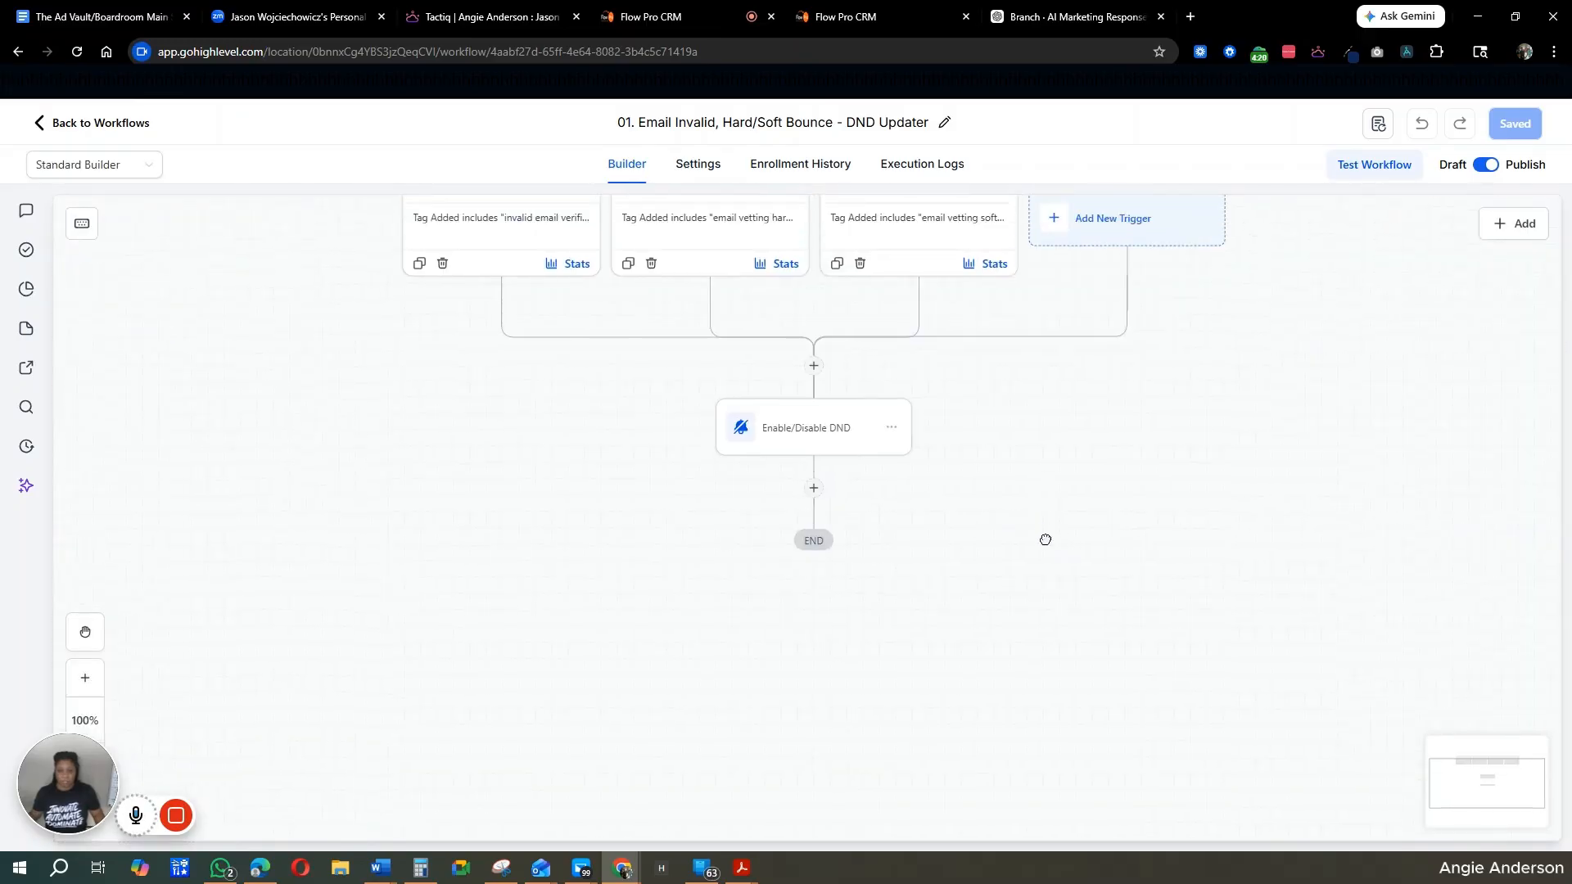
{"action": "left_click_drag", "start_coordinate": [1014, 407], "coordinate": [1029, 566]}
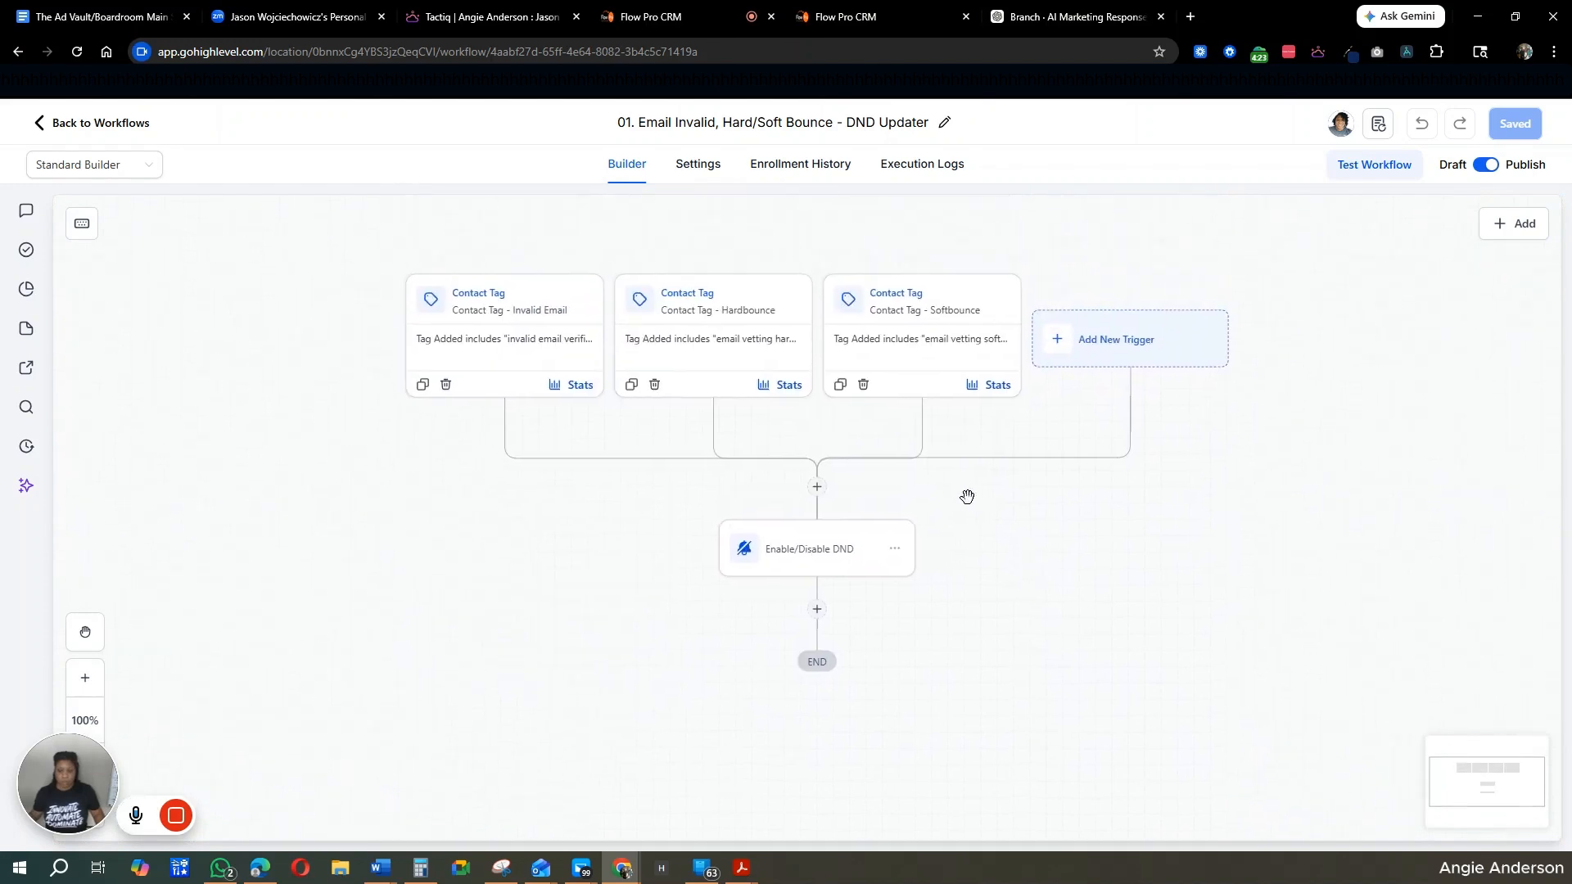
Step: Review the tag filters of the Invalid Email and Hardbounce contact tag triggers, then close the settings without saving
{"action": "left_click", "coordinate": [573, 300]}
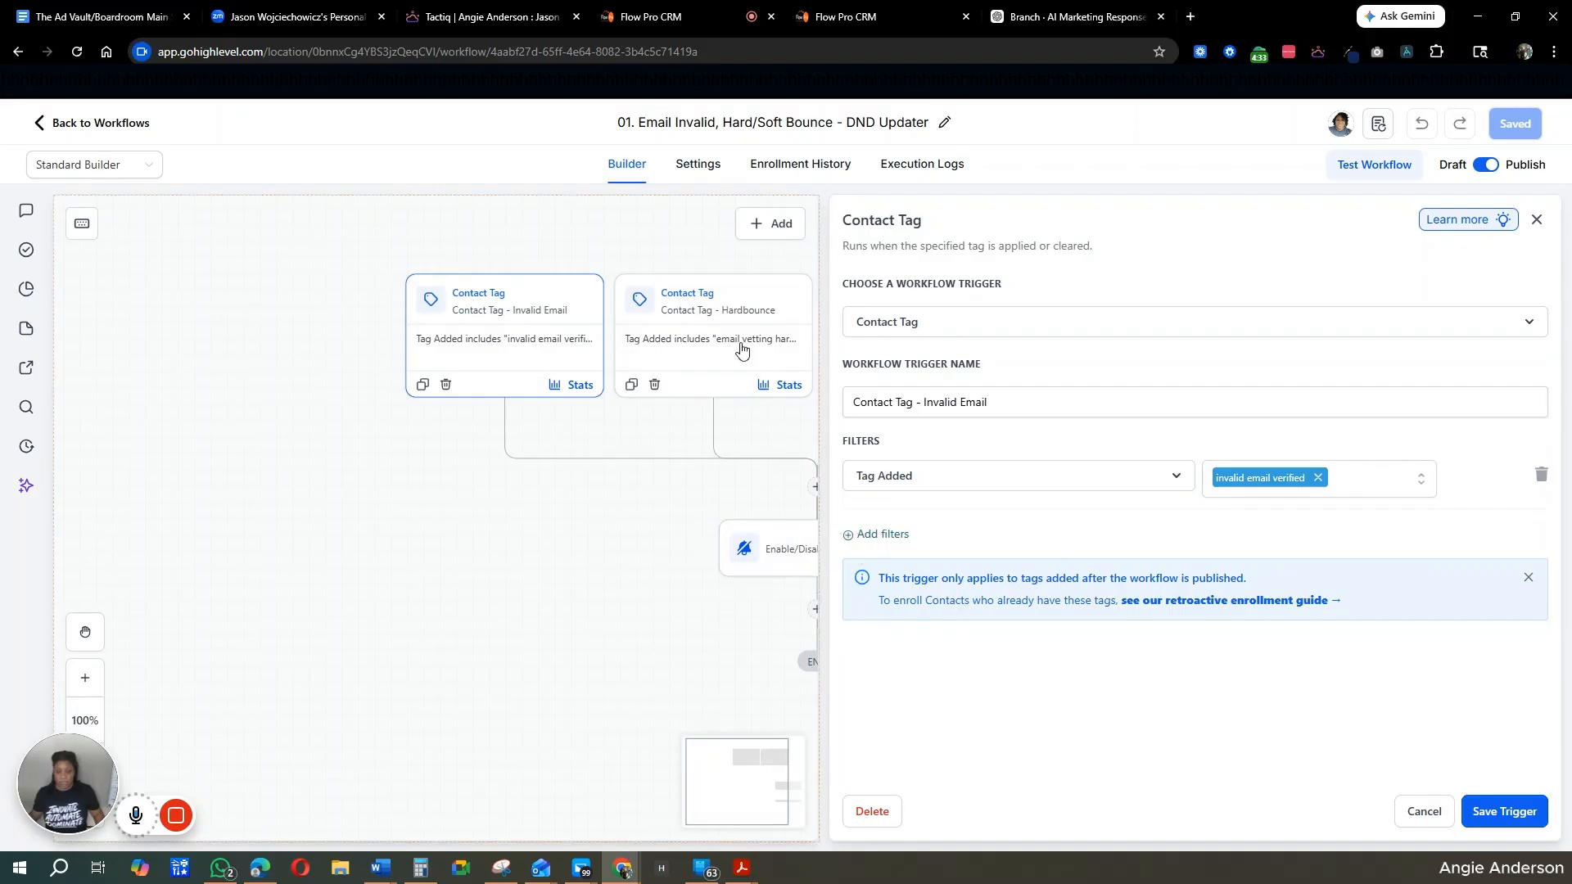
{"action": "left_click", "coordinate": [738, 315]}
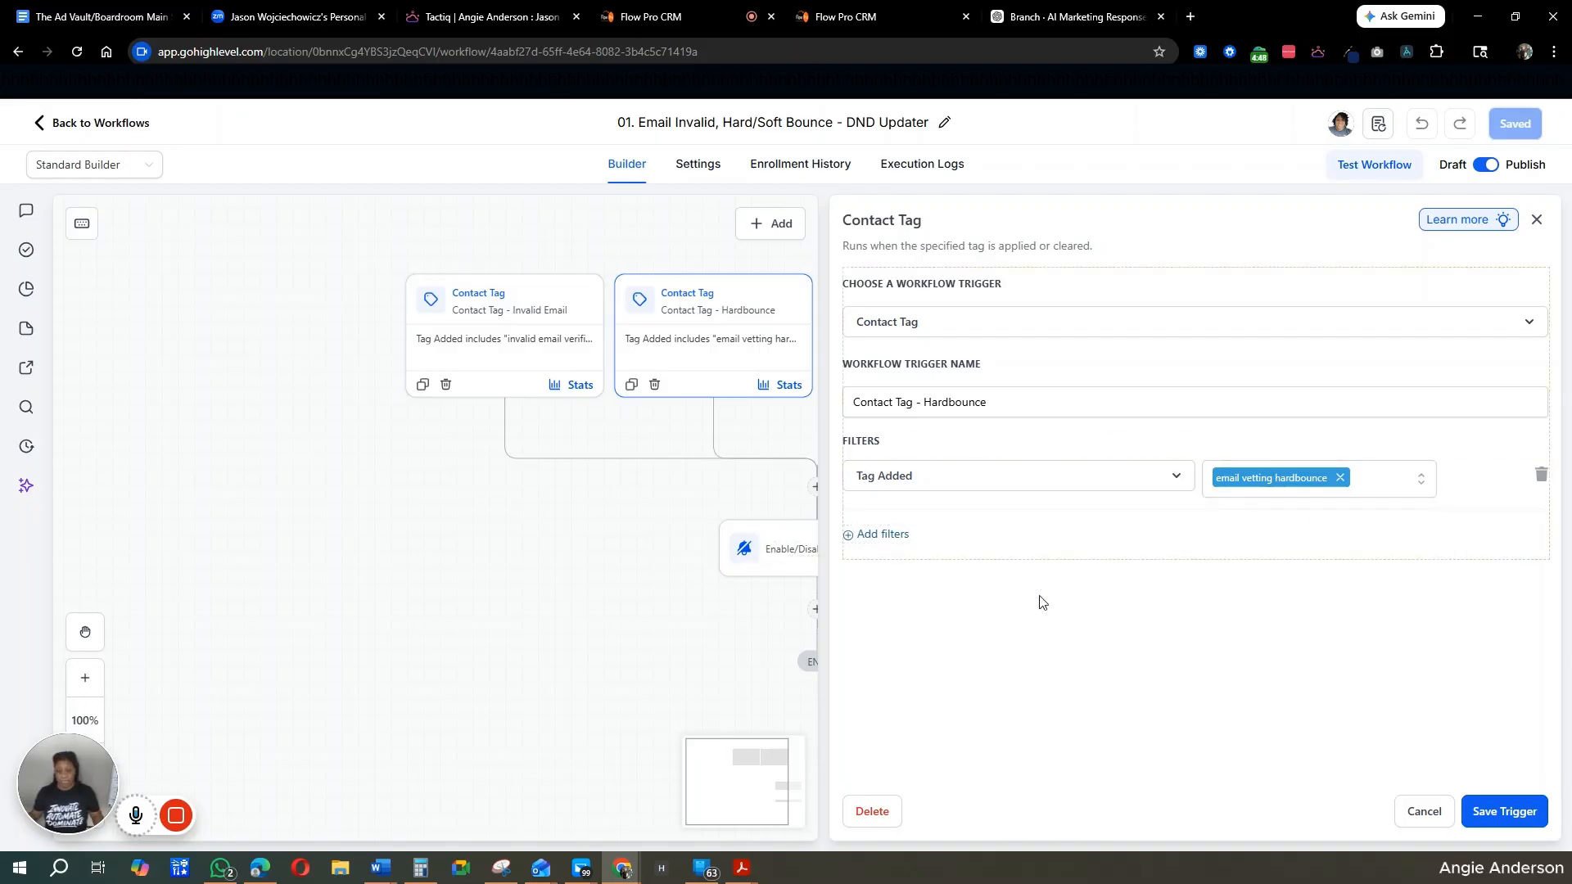
{"action": "left_click", "coordinate": [1424, 811]}
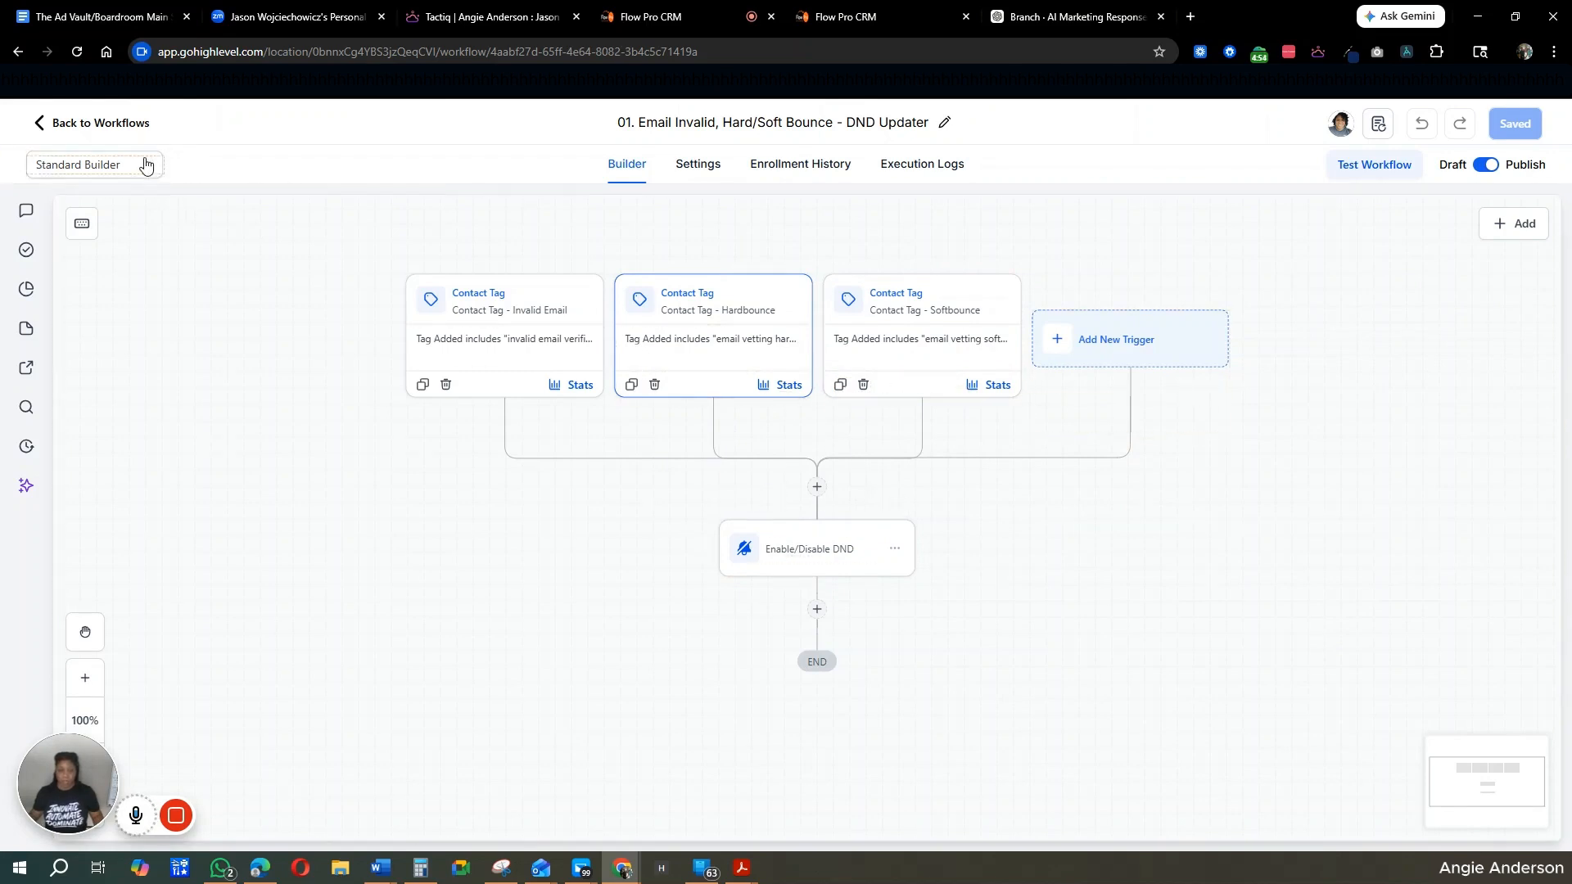
Step: Return to the workflow list, open "02a. Email 1 Vetting Campaign" and review the Email 1 action's sender, subject and template settings
{"action": "left_click", "coordinate": [92, 127]}
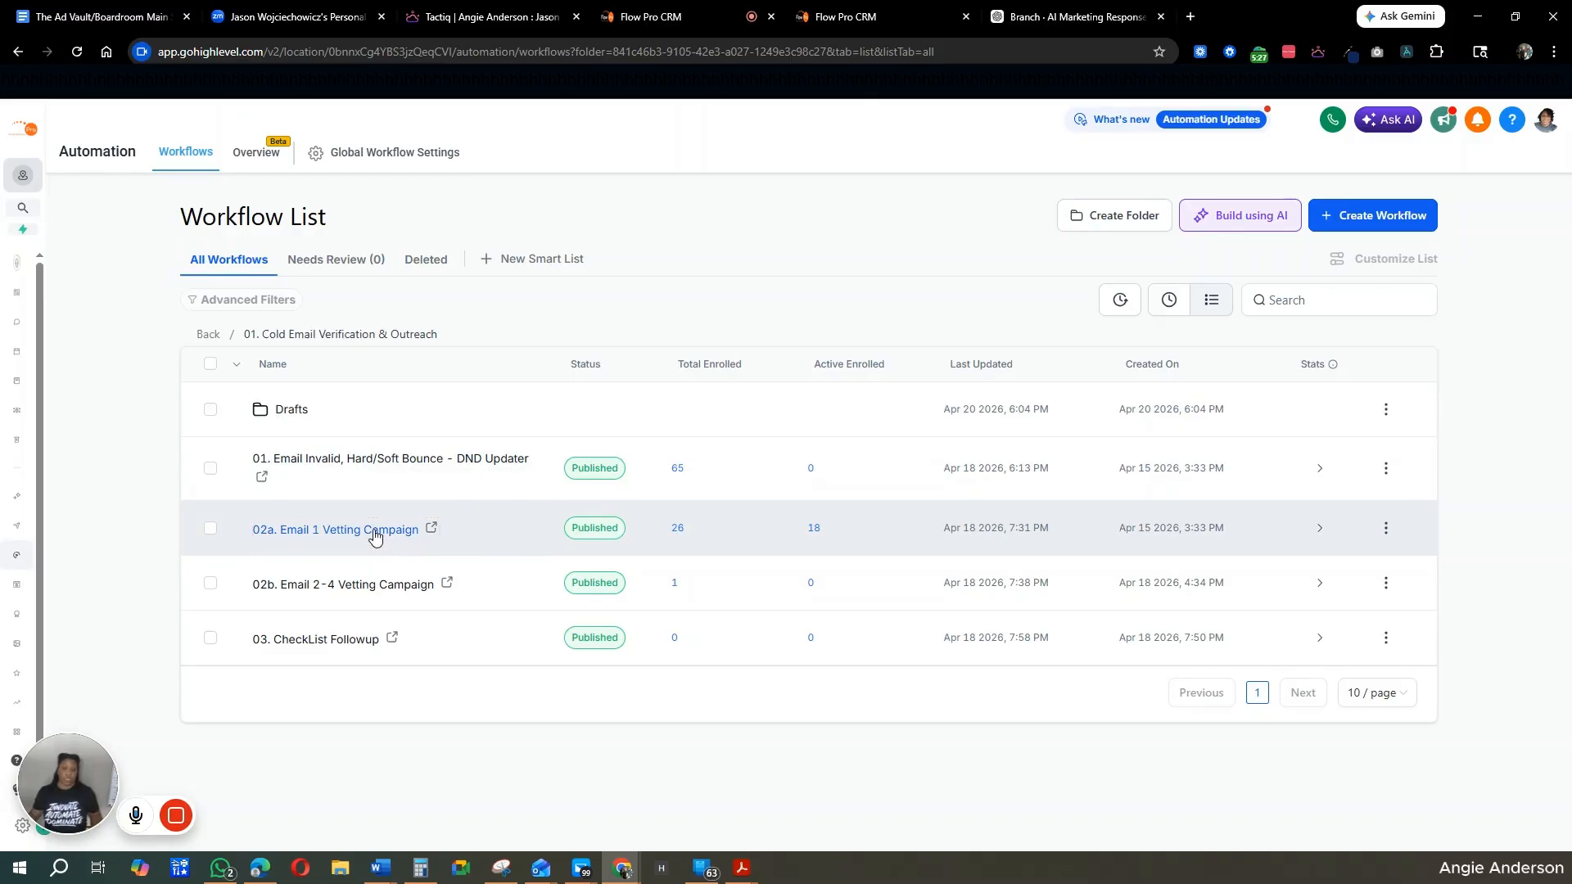
{"action": "left_click", "coordinate": [404, 524]}
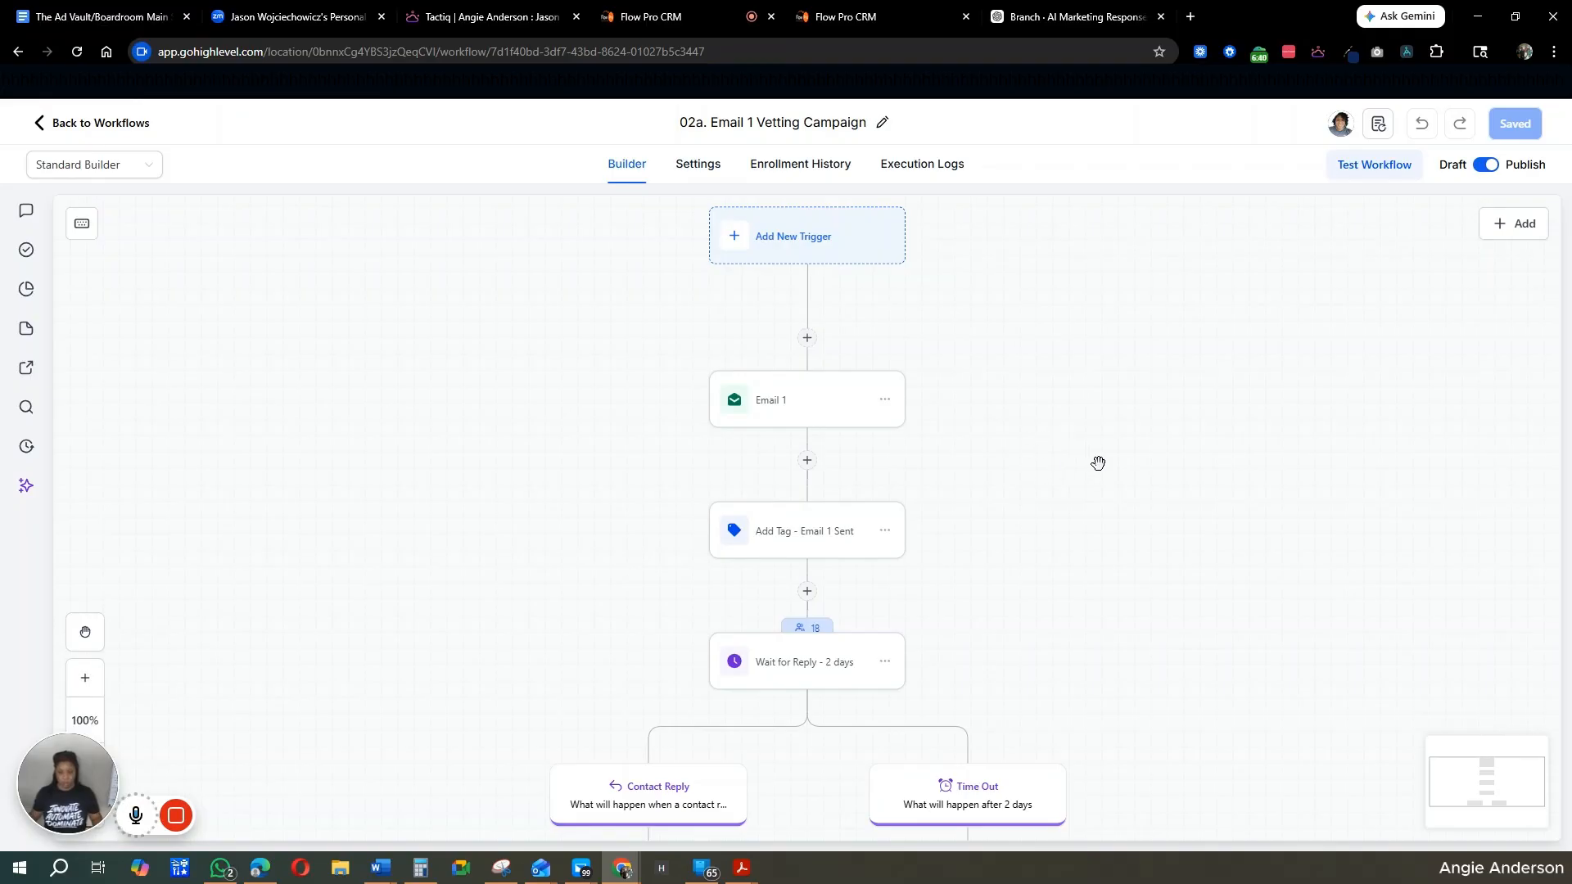
{"action": "left_click", "coordinate": [825, 414]}
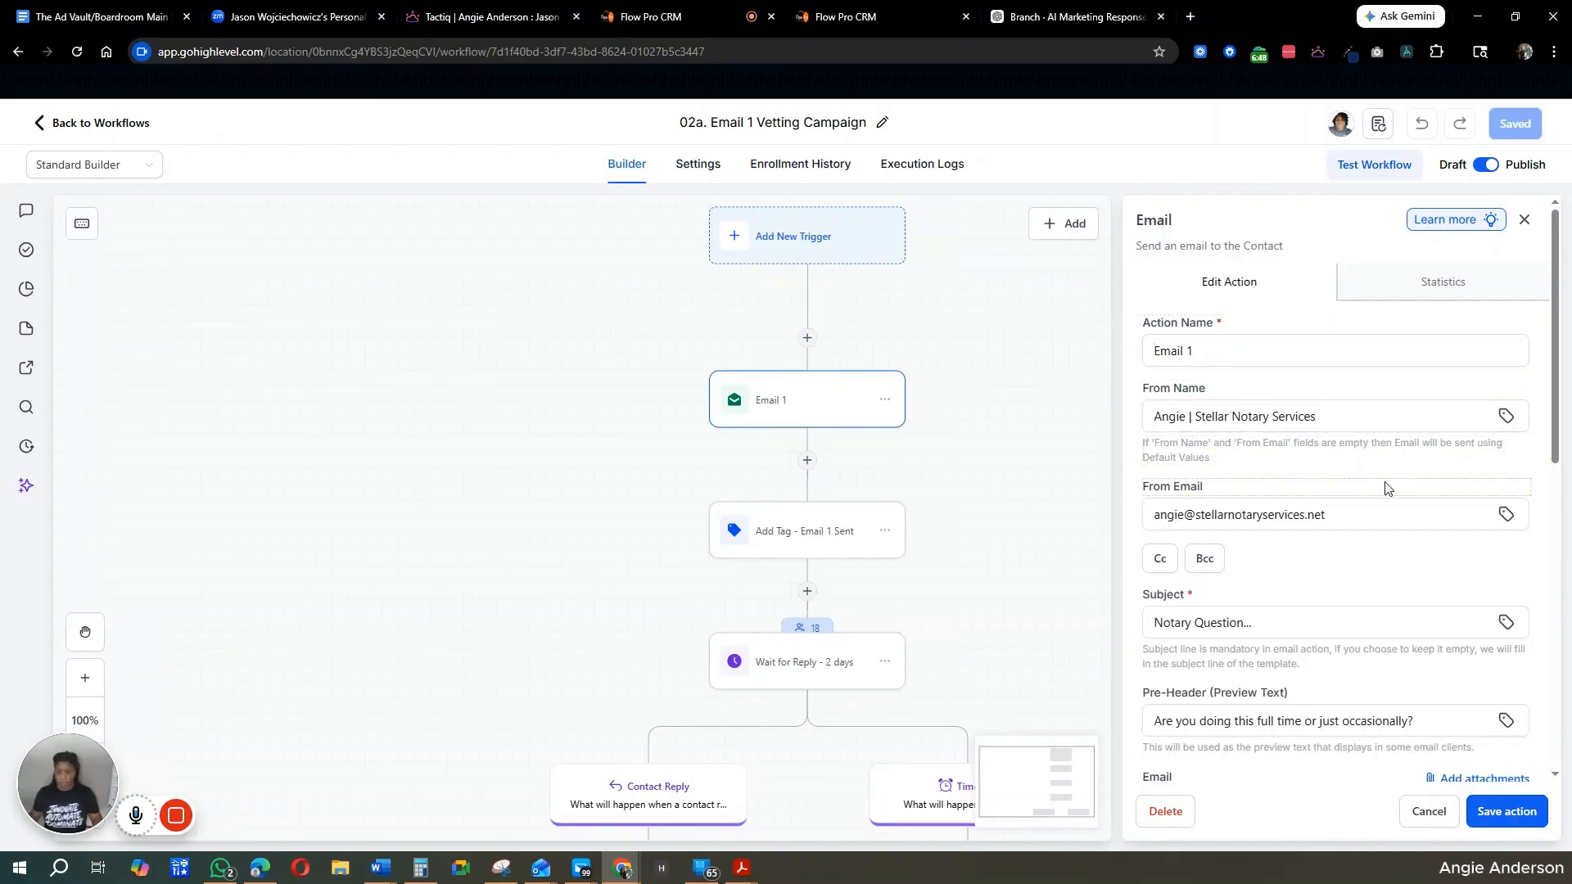
{"action": "scroll", "coordinate": [1404, 483], "scroll_direction": "down", "scroll_amount": 2}
{"action": "scroll", "coordinate": [1413, 484], "scroll_direction": "down", "scroll_amount": 1}
{"action": "scroll", "coordinate": [1412, 483], "scroll_direction": "down", "scroll_amount": 2}
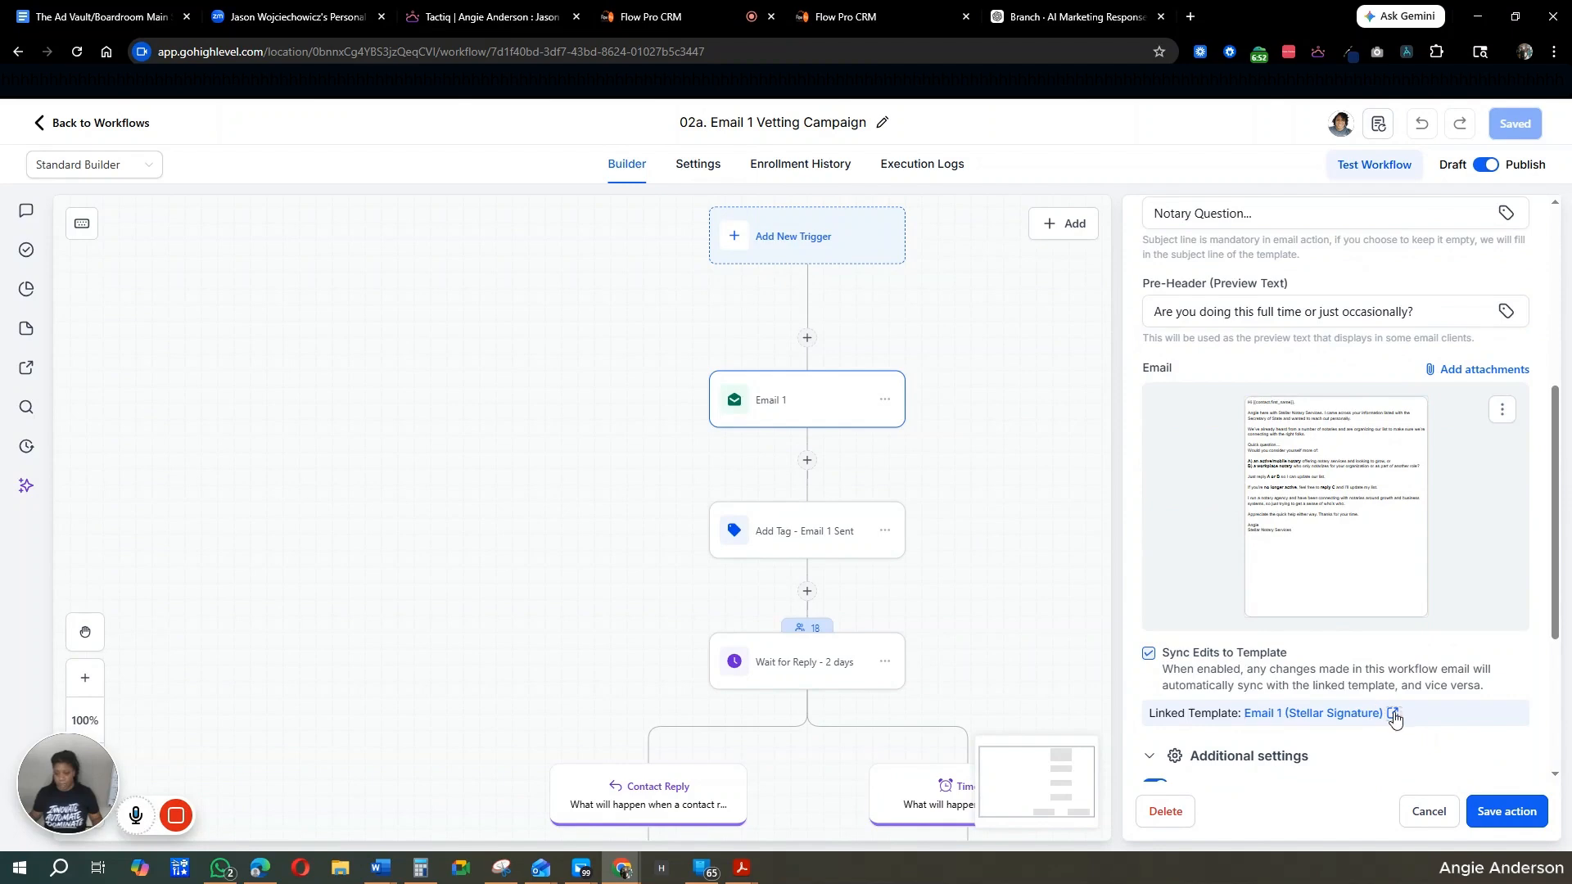
Step: Open the Email 1 message in the template editor to read its text, then close the editor without saving
{"action": "left_click", "coordinate": [1502, 410]}
{"action": "left_click", "coordinate": [1493, 447]}
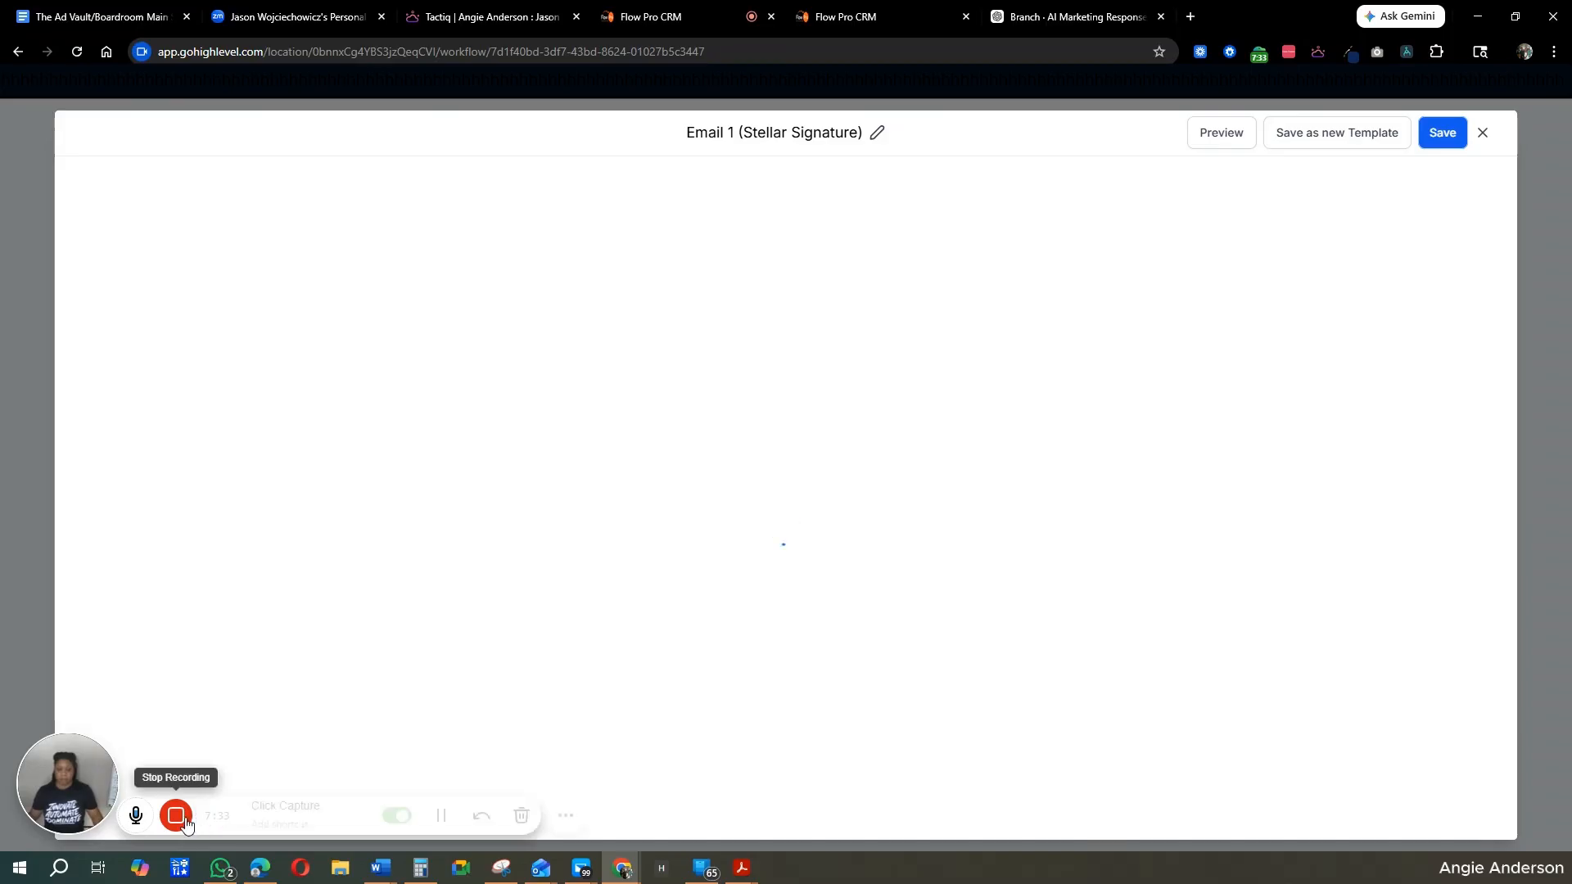
{"action": "left_click", "coordinate": [442, 818]}
{"action": "left_click", "coordinate": [441, 817]}
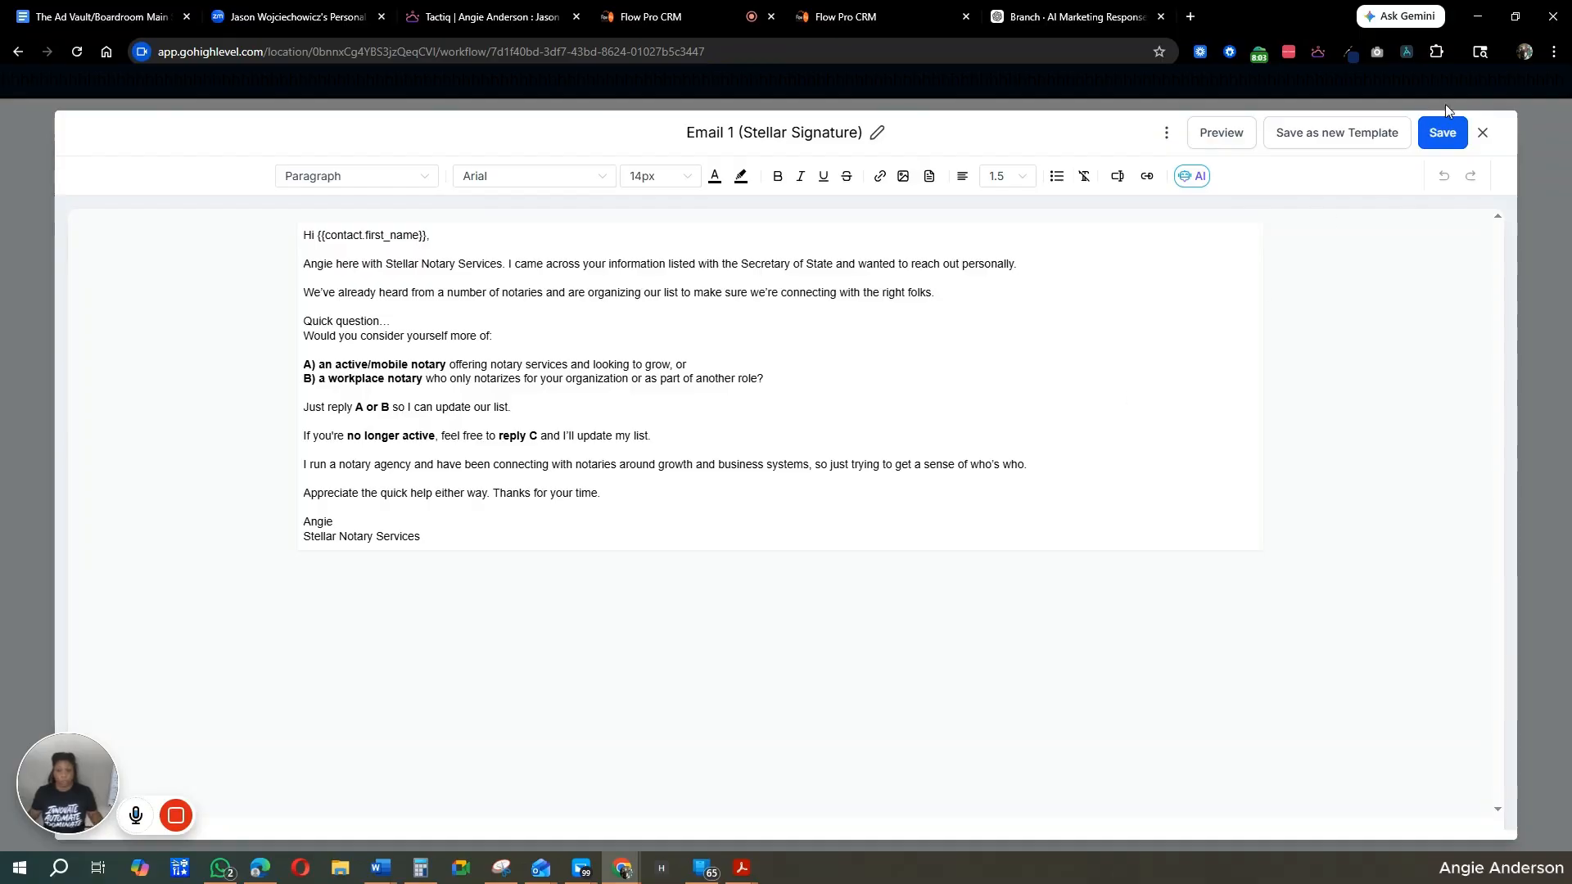
{"action": "left_click", "coordinate": [1482, 133]}
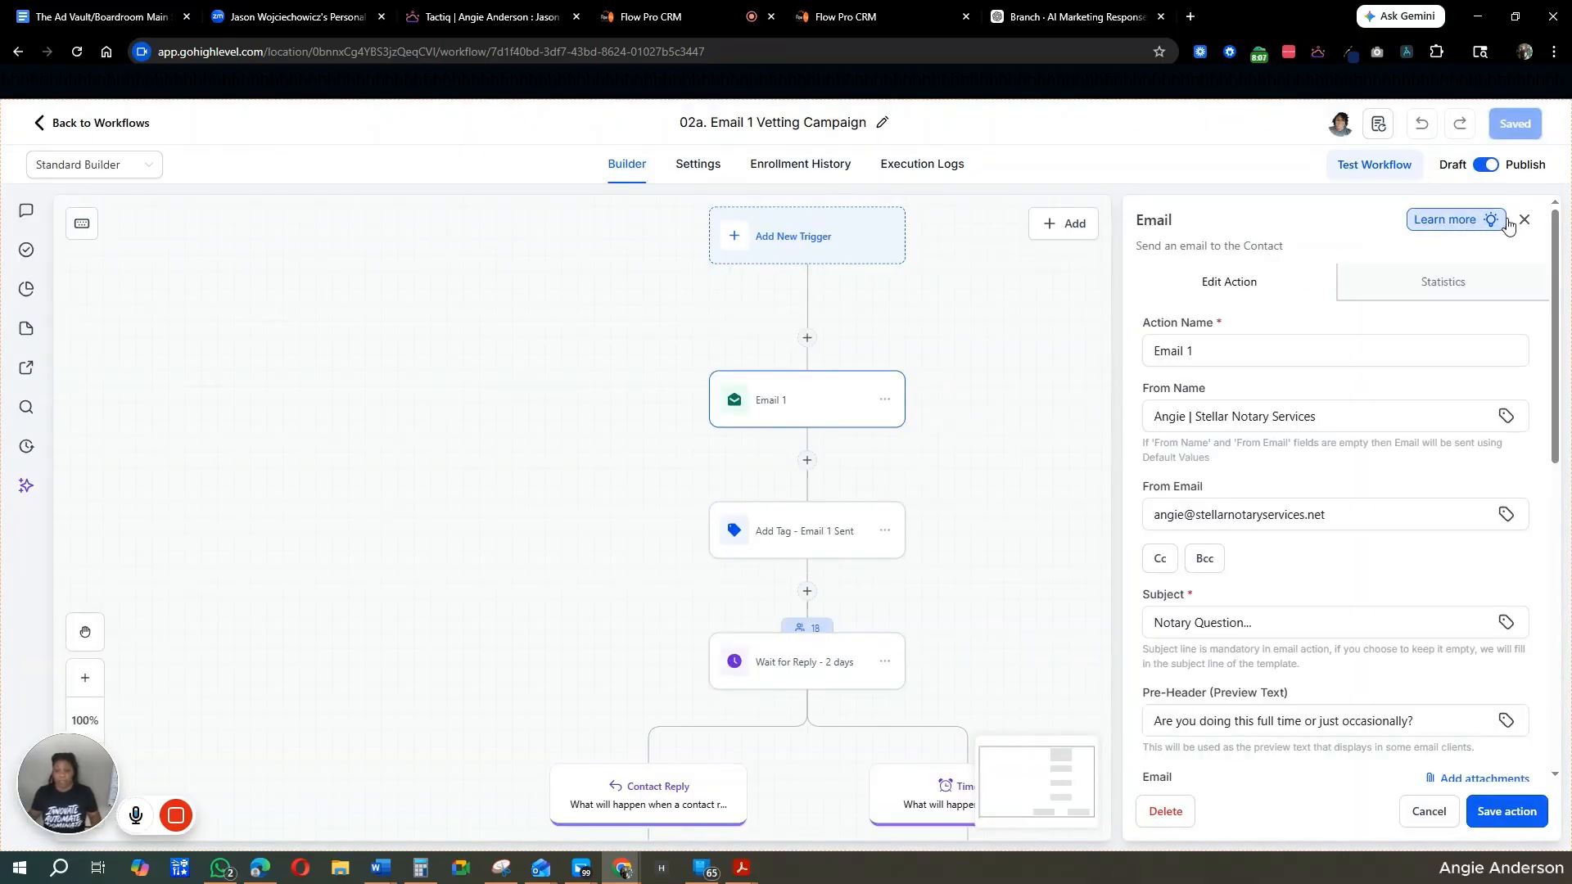
Step: Review the Add Tags conditions in Email 1's additional settings, then leave the dialog and the action without saving
{"action": "scroll", "coordinate": [1314, 463], "scroll_direction": "down", "scroll_amount": 8}
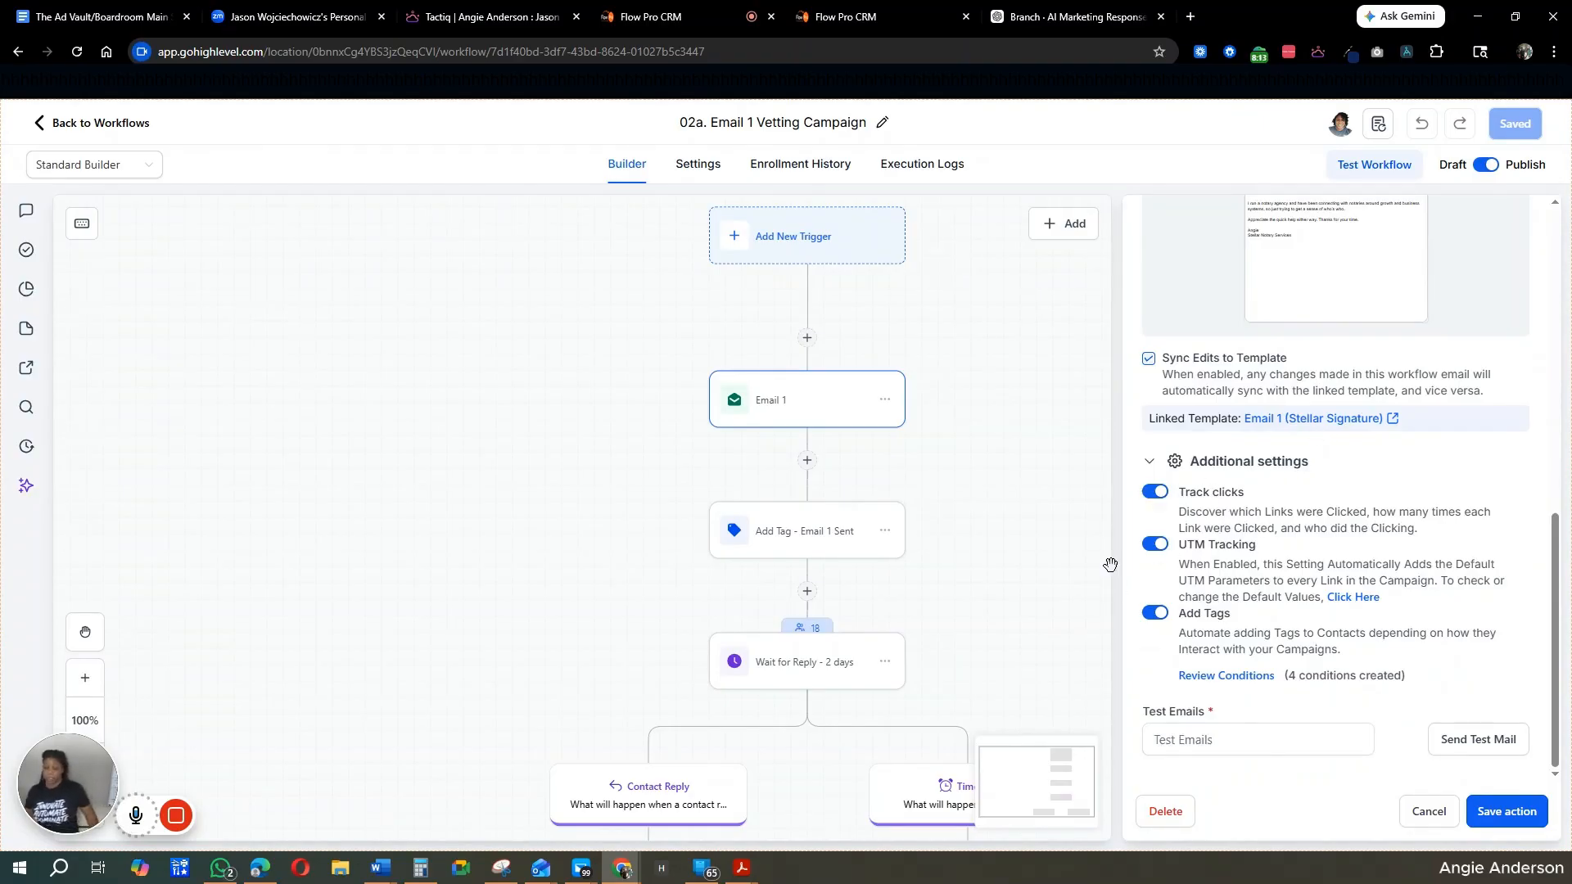
{"action": "left_click", "coordinate": [1261, 681]}
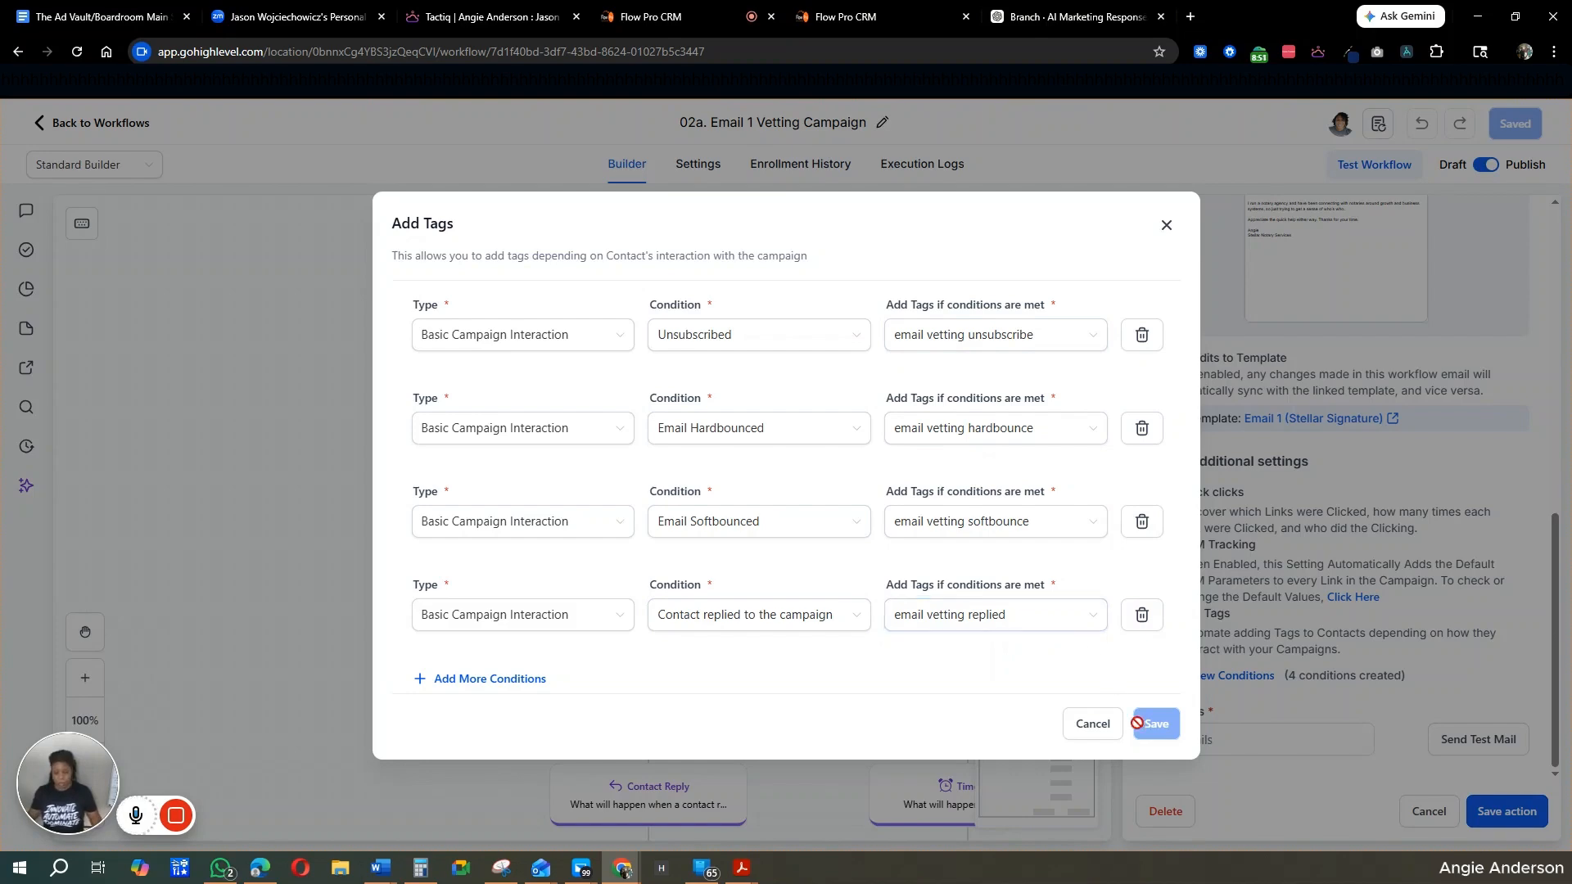
{"action": "left_click", "coordinate": [1093, 729]}
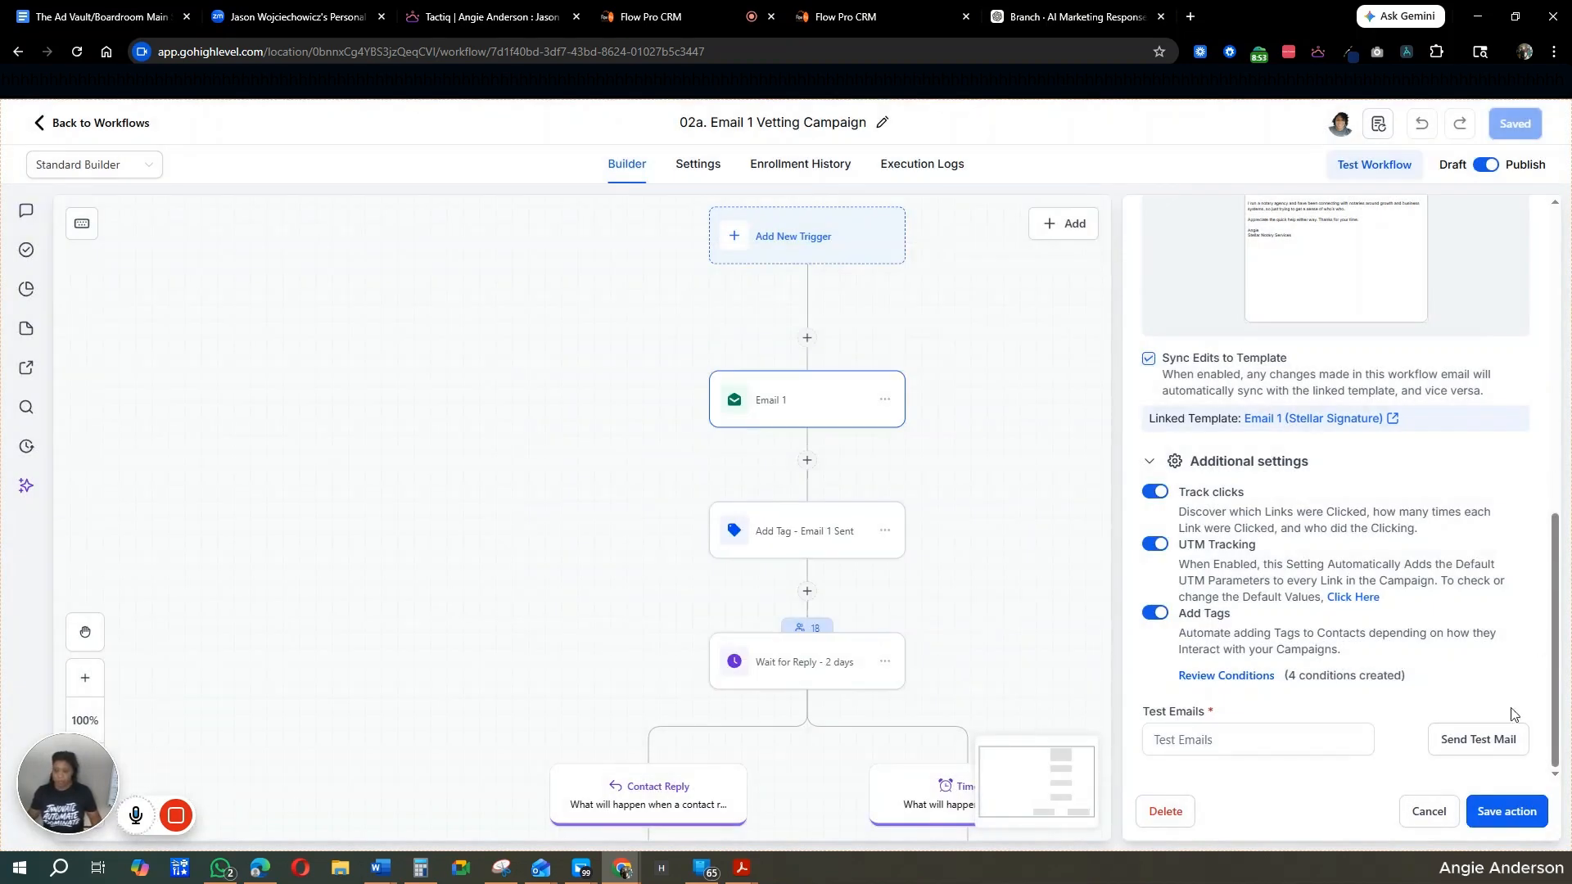
{"action": "left_click", "coordinate": [1429, 813]}
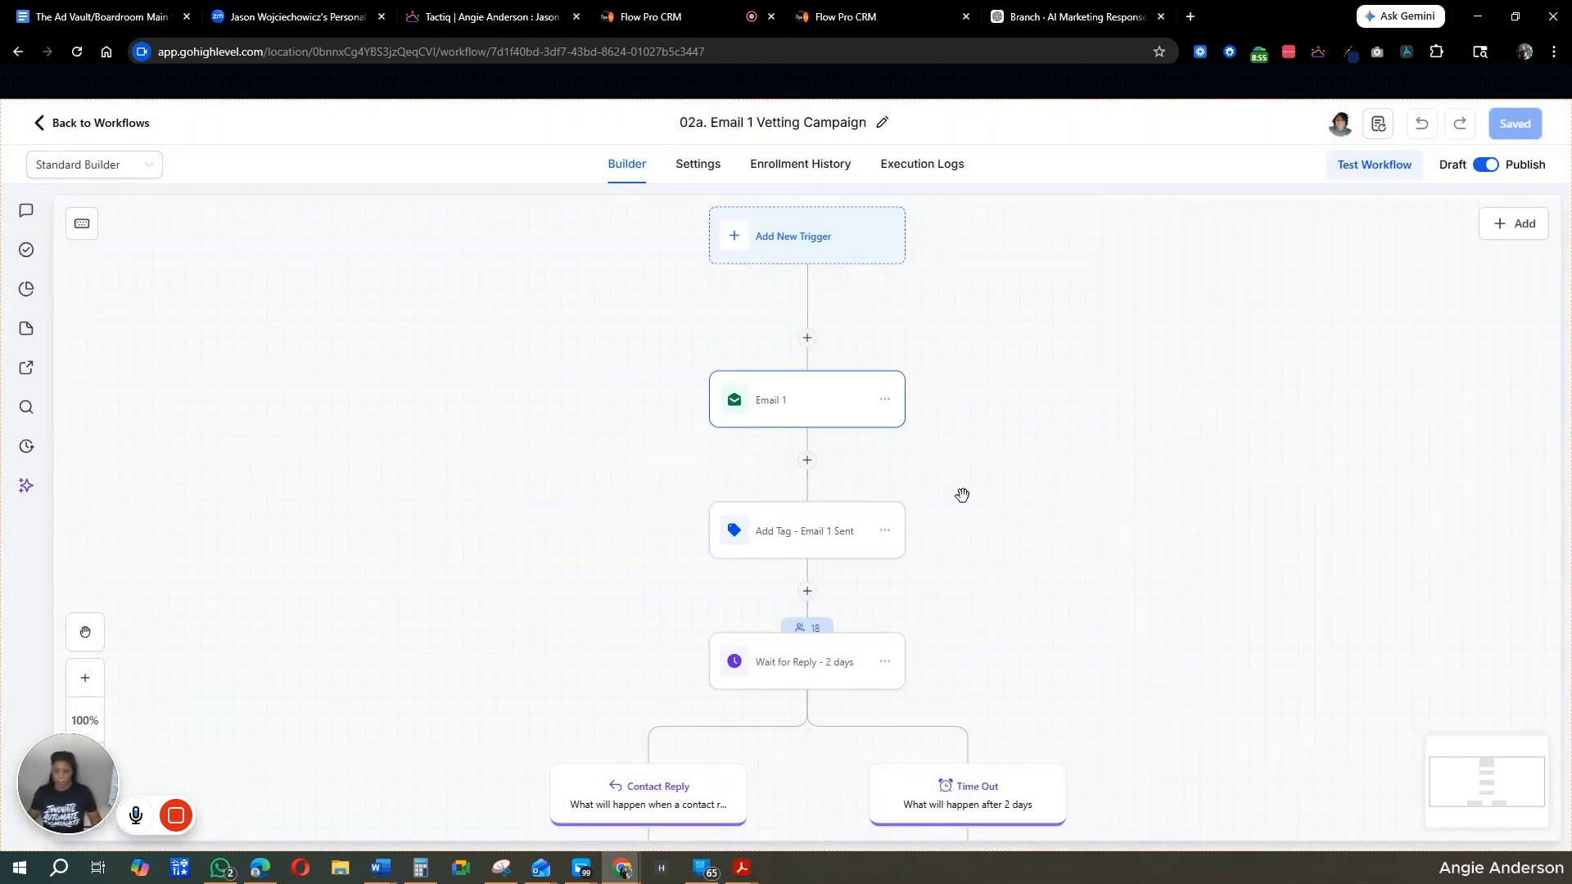
Step: Look over the Contact Reply and Time Out branches and check the "Wait for Reply - 2 days" settings without changing them
{"action": "scroll", "coordinate": [1068, 540], "scroll_direction": "down", "scroll_amount": 1}
{"action": "scroll", "coordinate": [1073, 544], "scroll_direction": "down", "scroll_amount": 4}
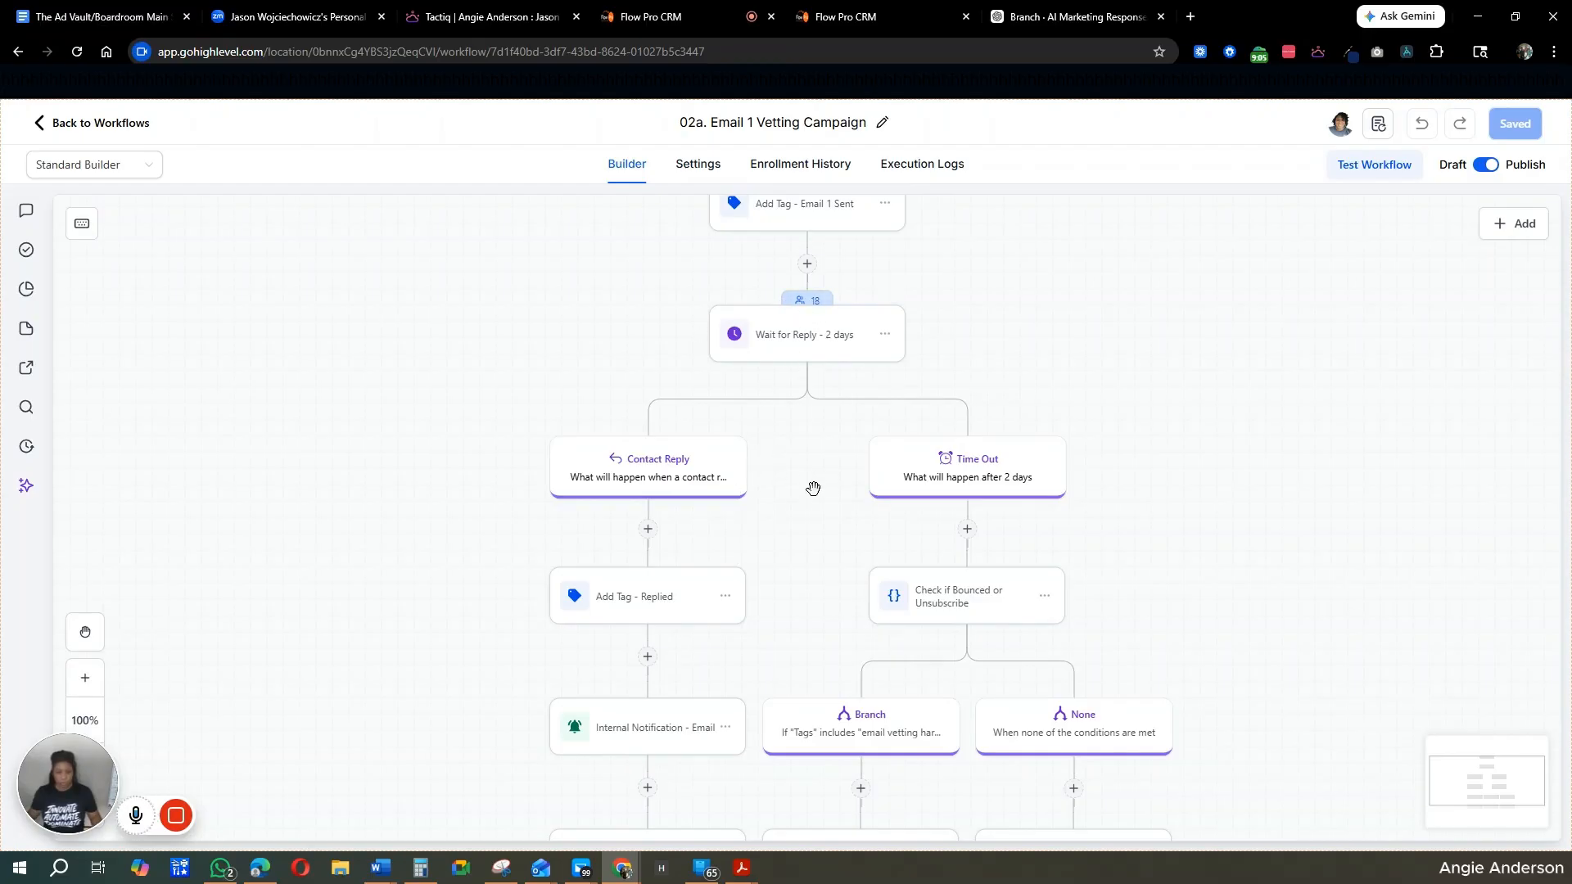
{"action": "scroll", "coordinate": [819, 508], "scroll_direction": "down", "scroll_amount": 4}
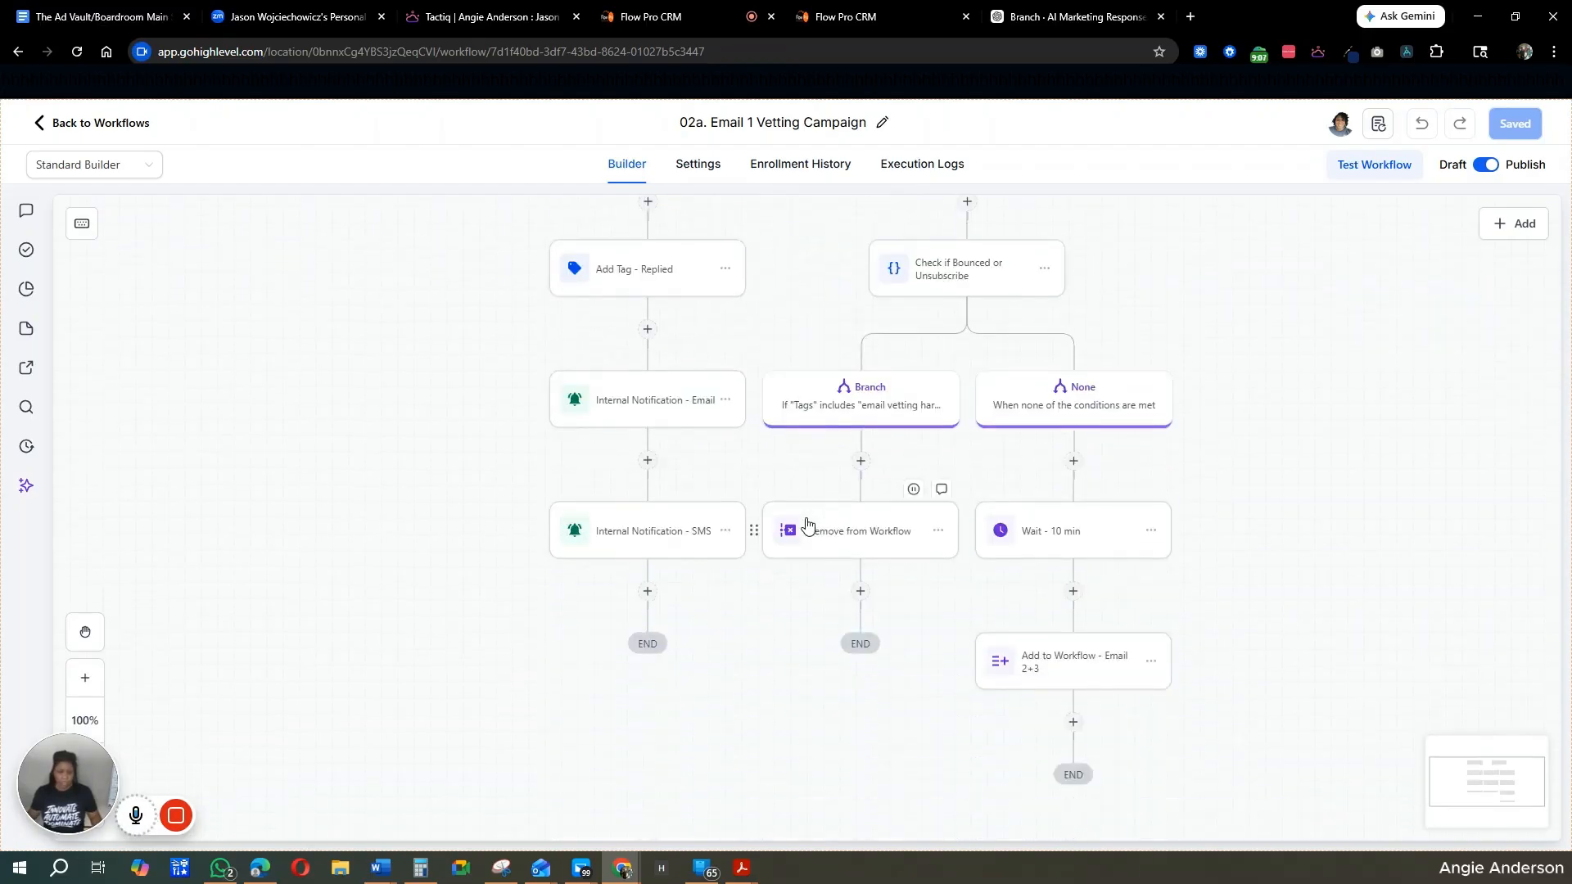
{"action": "scroll", "coordinate": [808, 513], "scroll_direction": "up", "scroll_amount": 4}
{"action": "scroll", "coordinate": [823, 459], "scroll_direction": "down", "scroll_amount": 1}
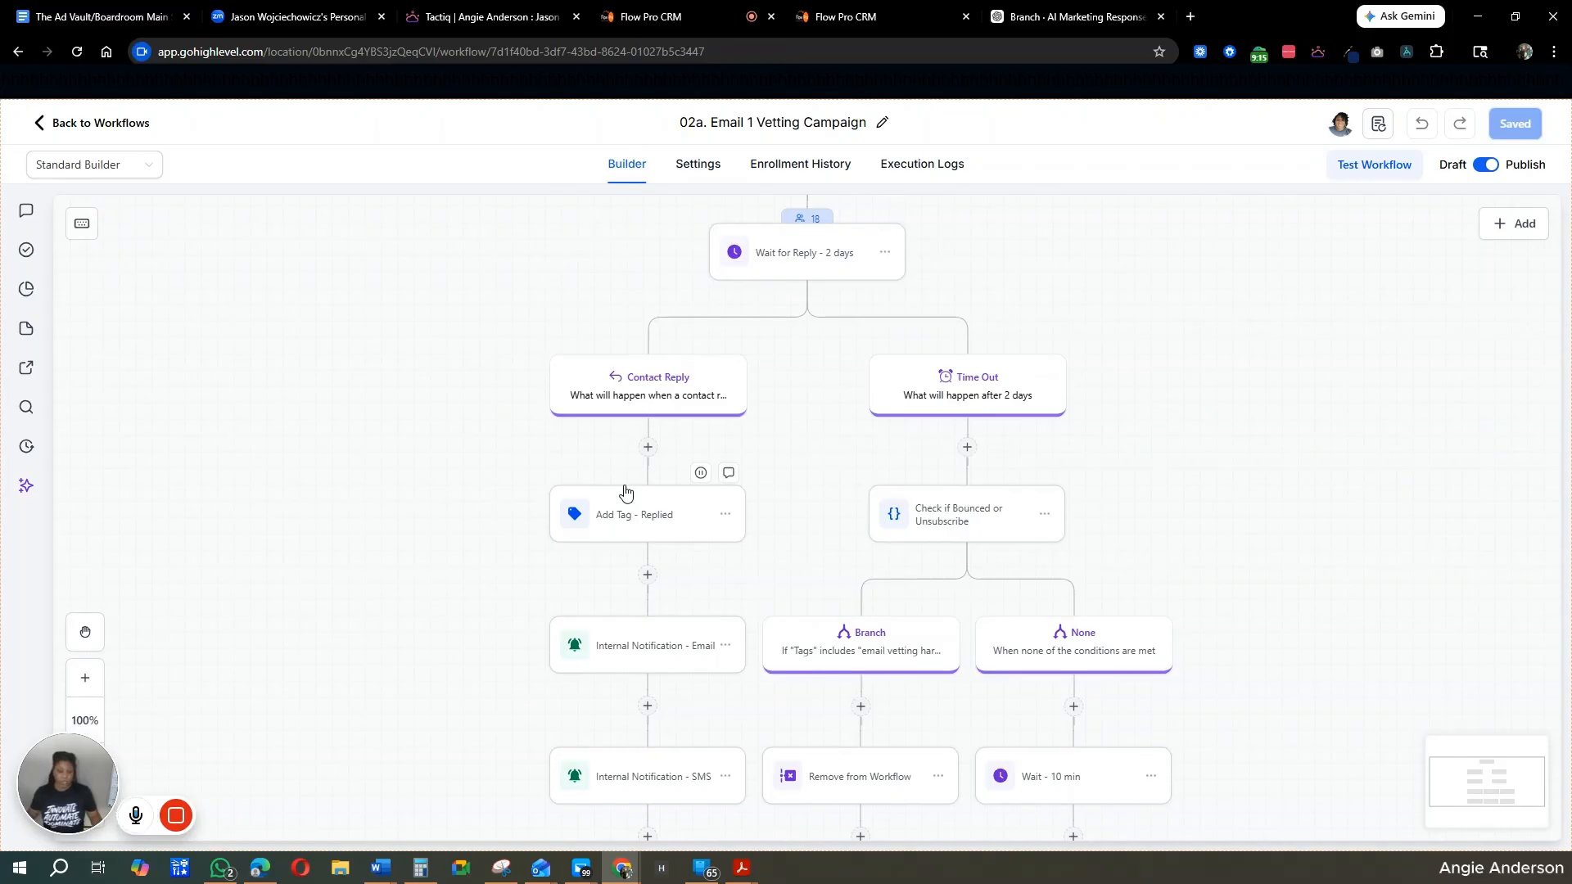
{"action": "left_click", "coordinate": [830, 262]}
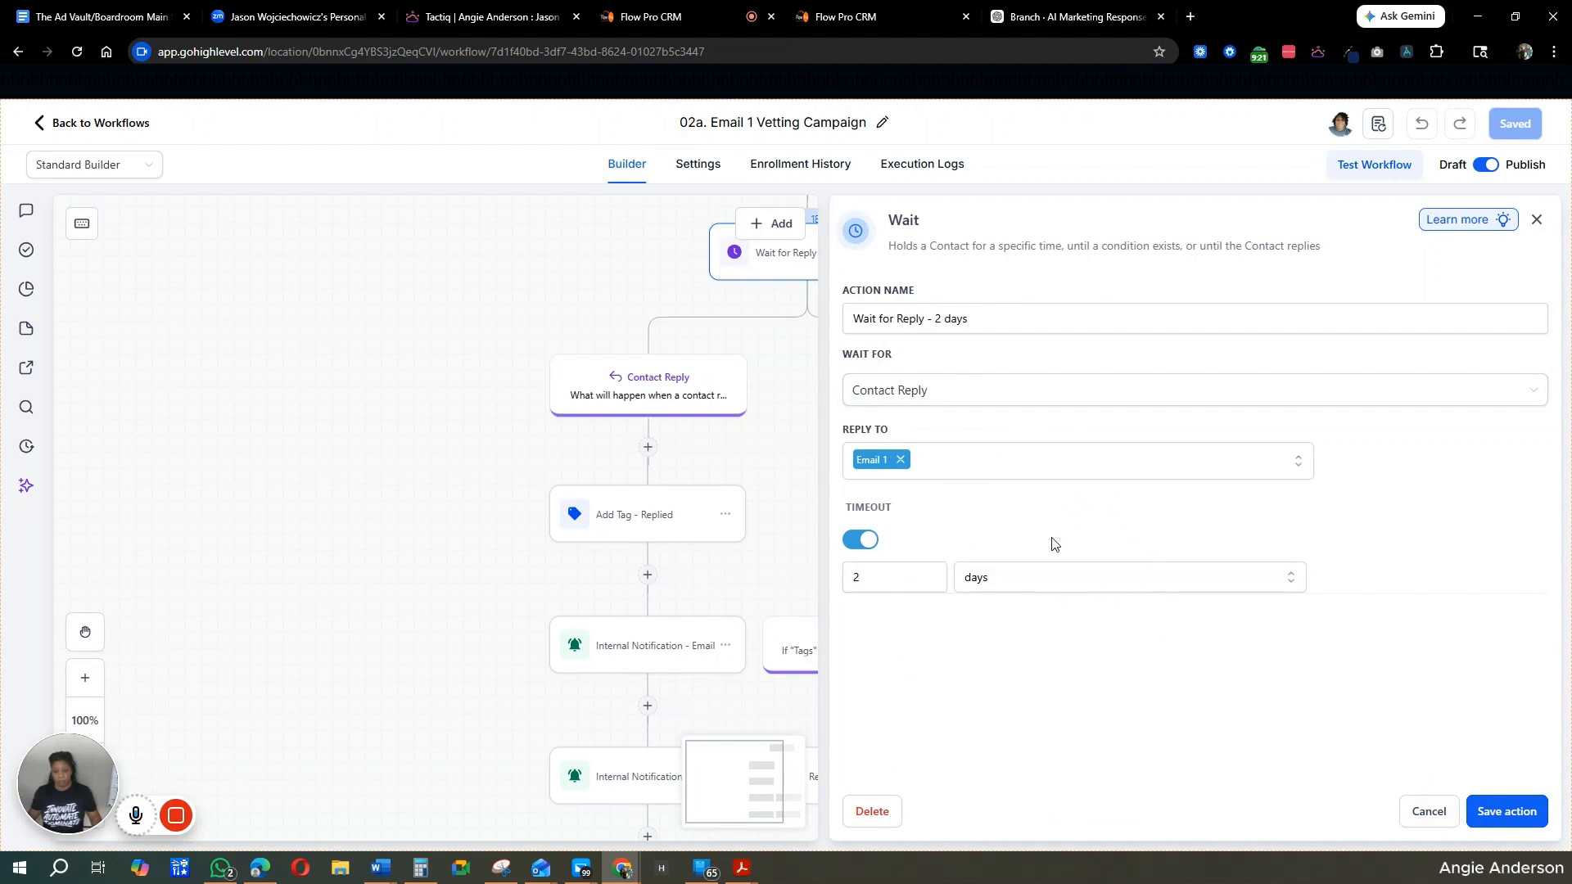
{"action": "left_click", "coordinate": [1429, 811]}
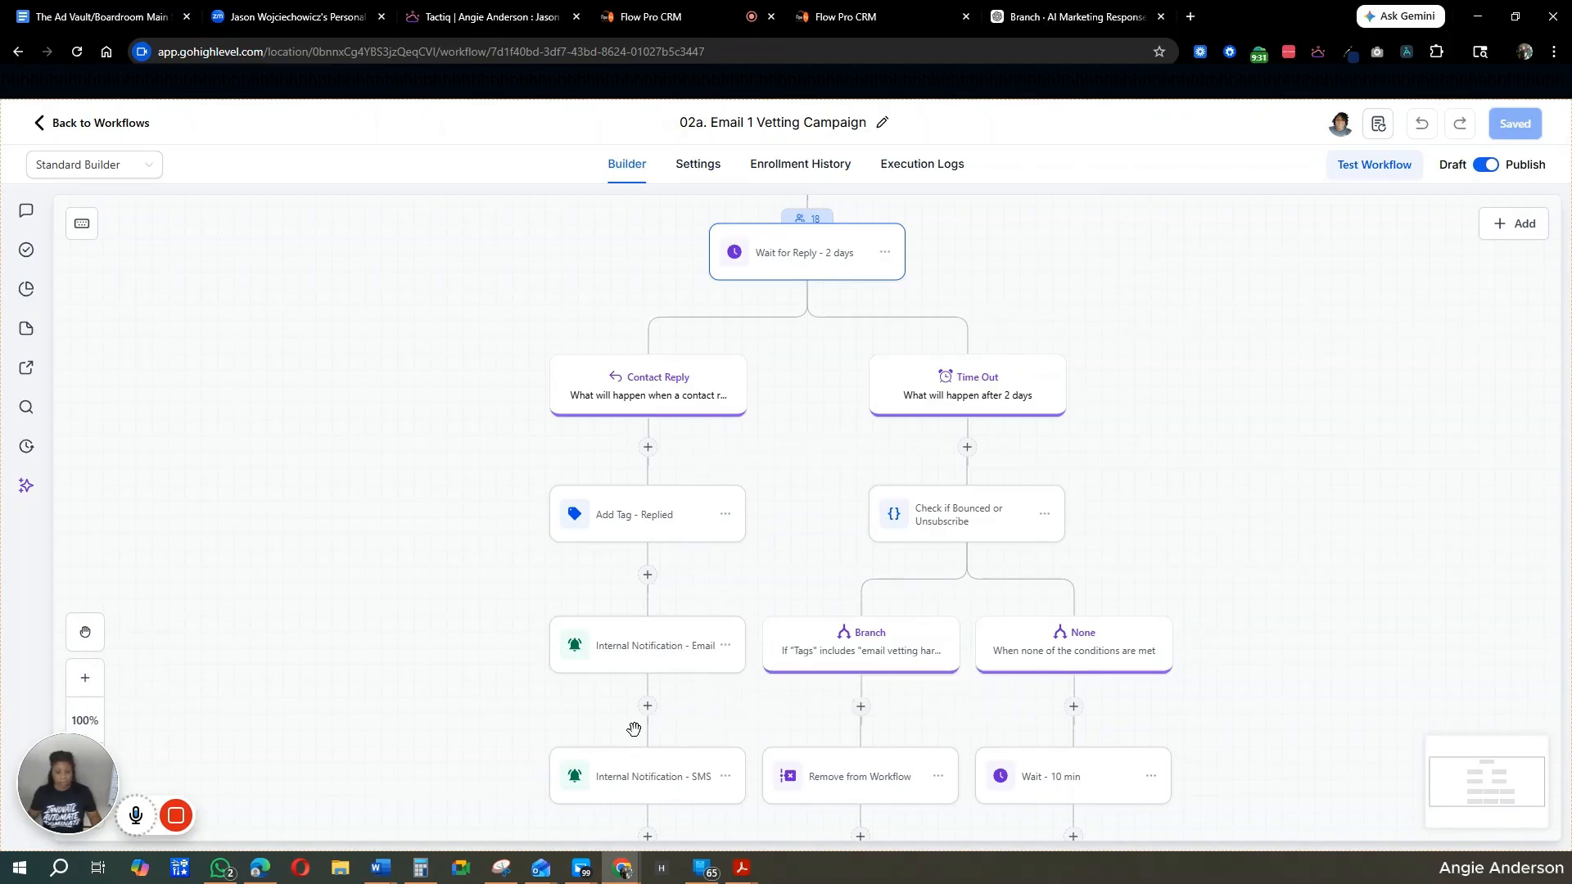
Step: Review the tag conditions of the Branch under "Check if Bounced or Unsubscribe", then close the condition without saving
{"action": "scroll", "coordinate": [633, 729], "scroll_direction": "down", "scroll_amount": 2}
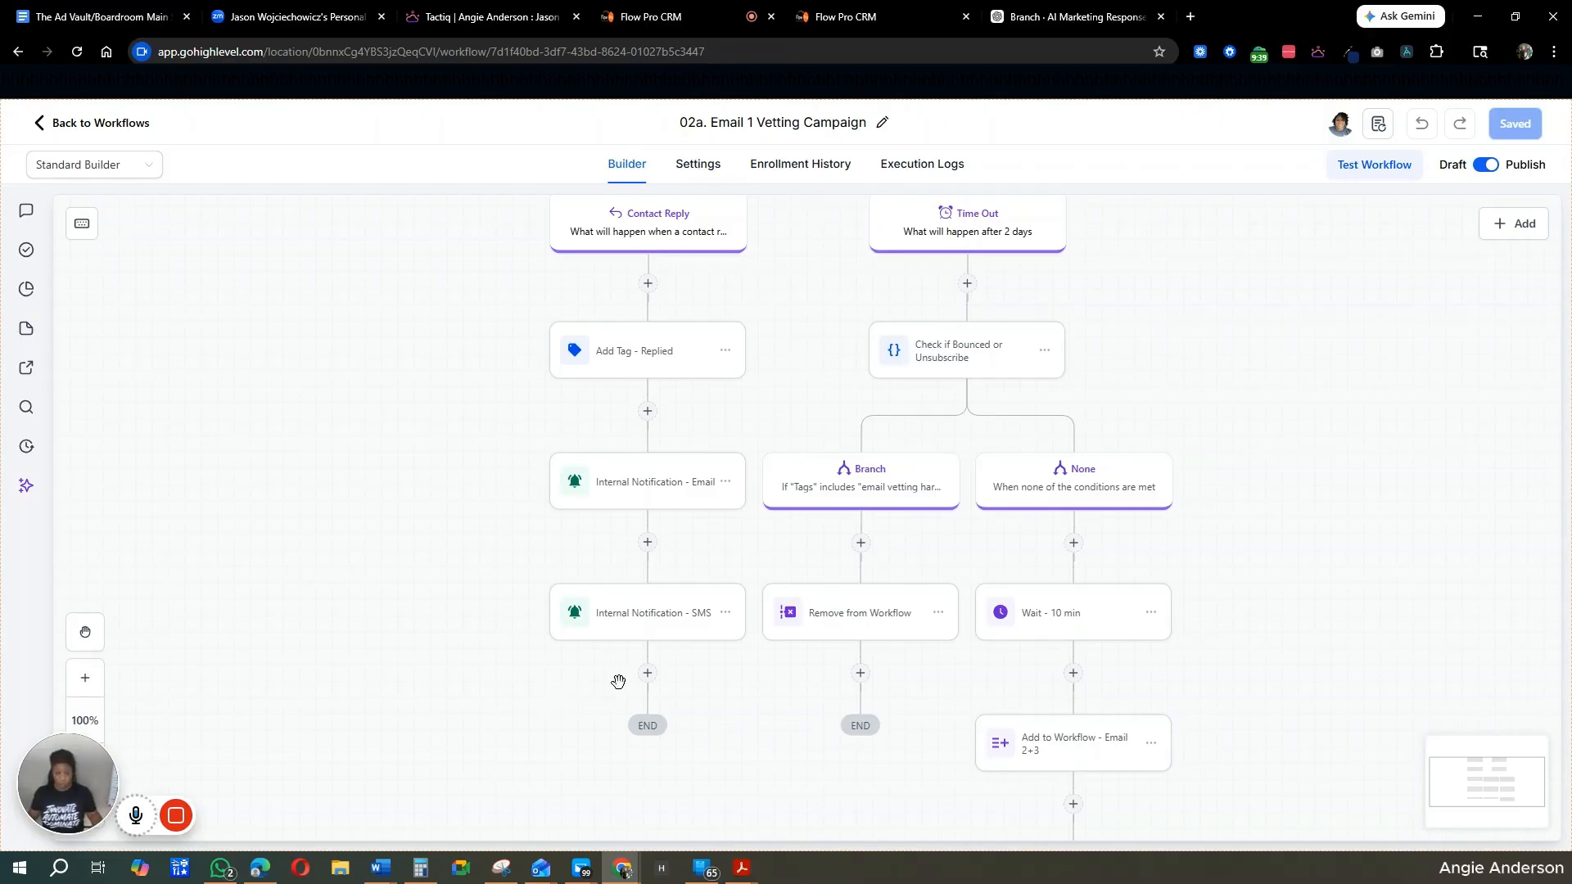
{"action": "scroll", "coordinate": [874, 555], "scroll_direction": "up", "scroll_amount": 2}
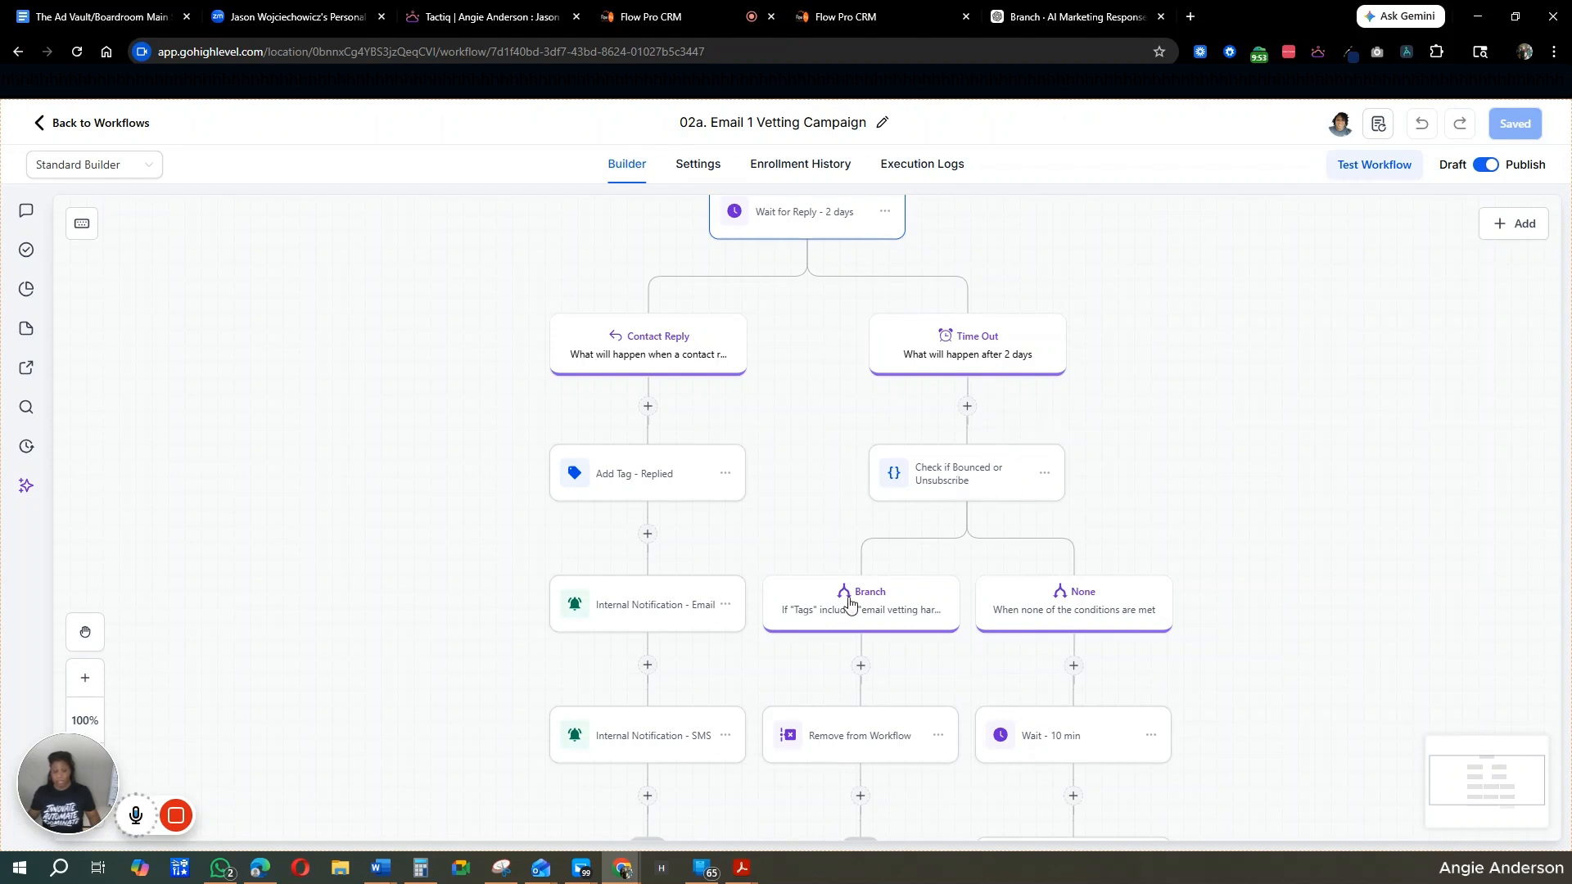
{"action": "scroll", "coordinate": [852, 606], "scroll_direction": "down", "scroll_amount": 2}
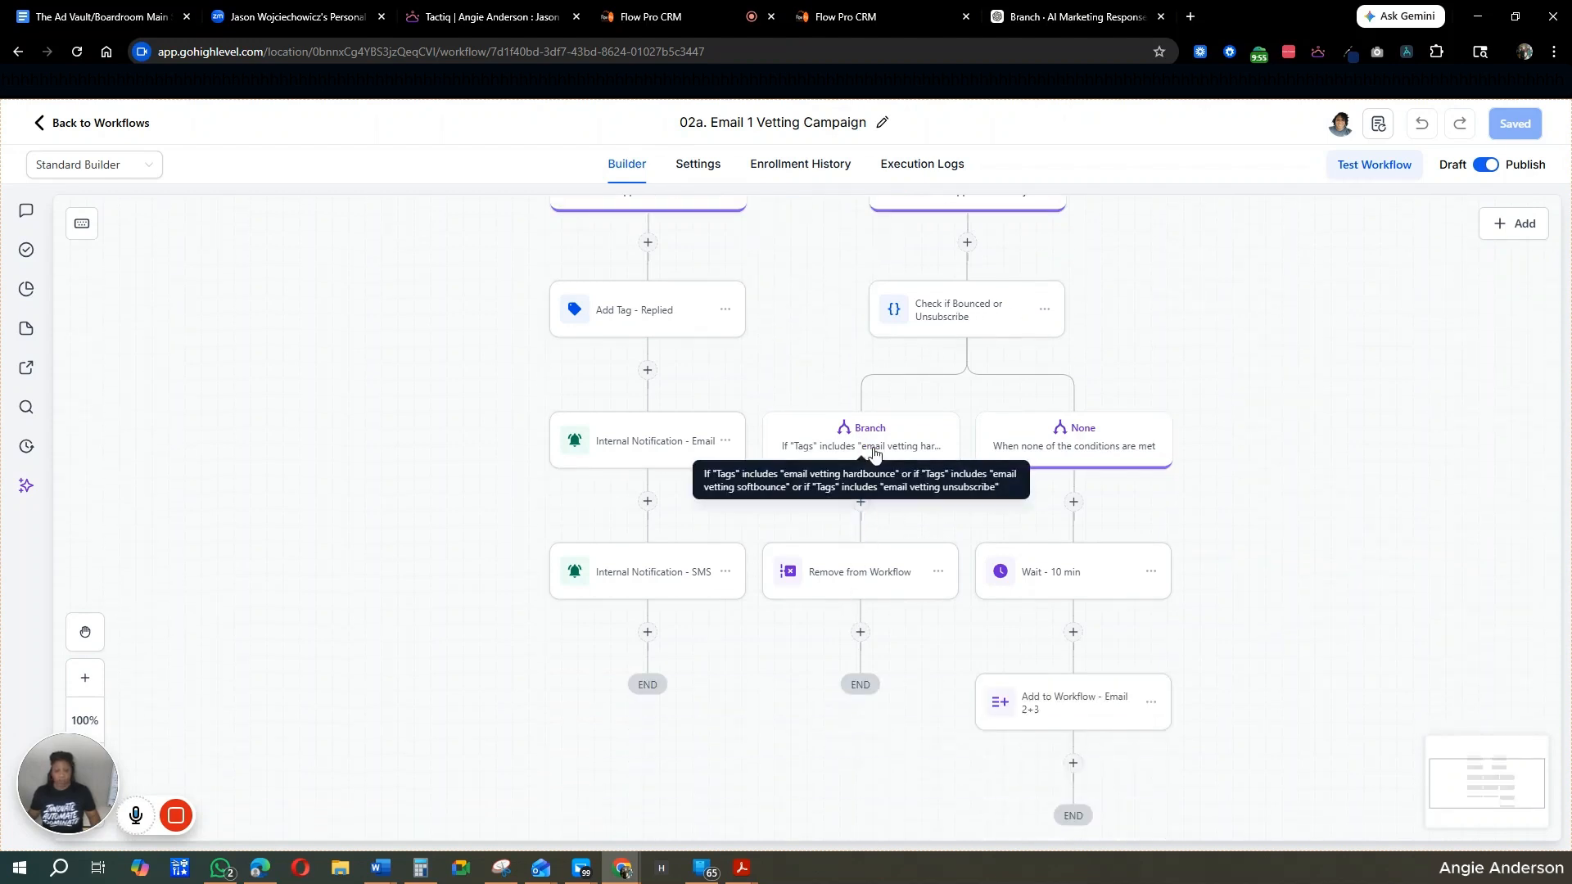
{"action": "left_click", "coordinate": [897, 455]}
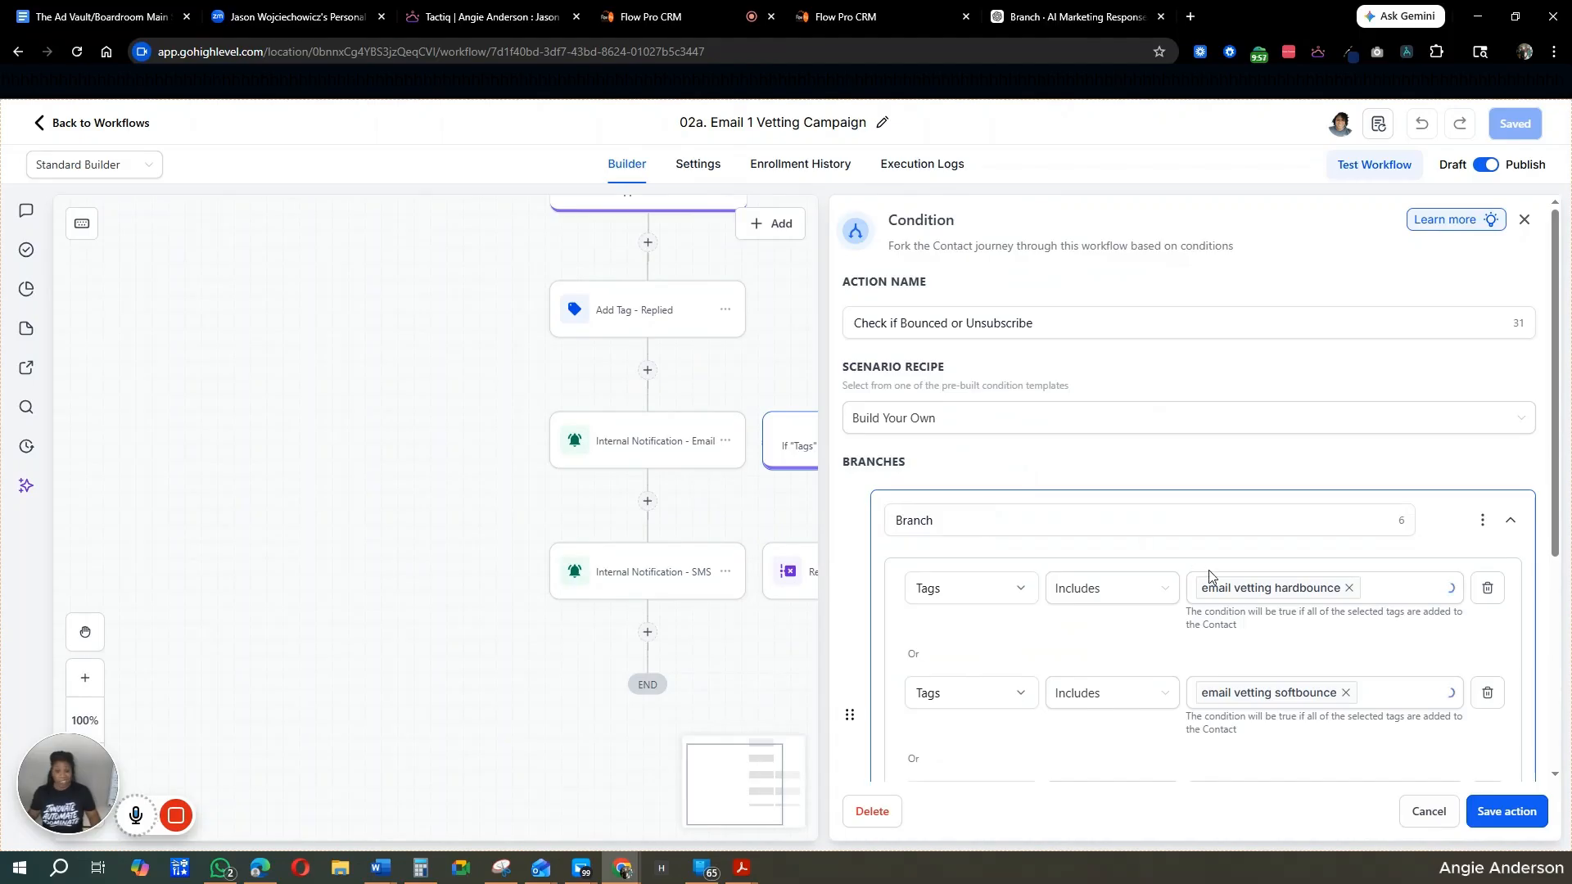
{"action": "left_click", "coordinate": [1429, 812]}
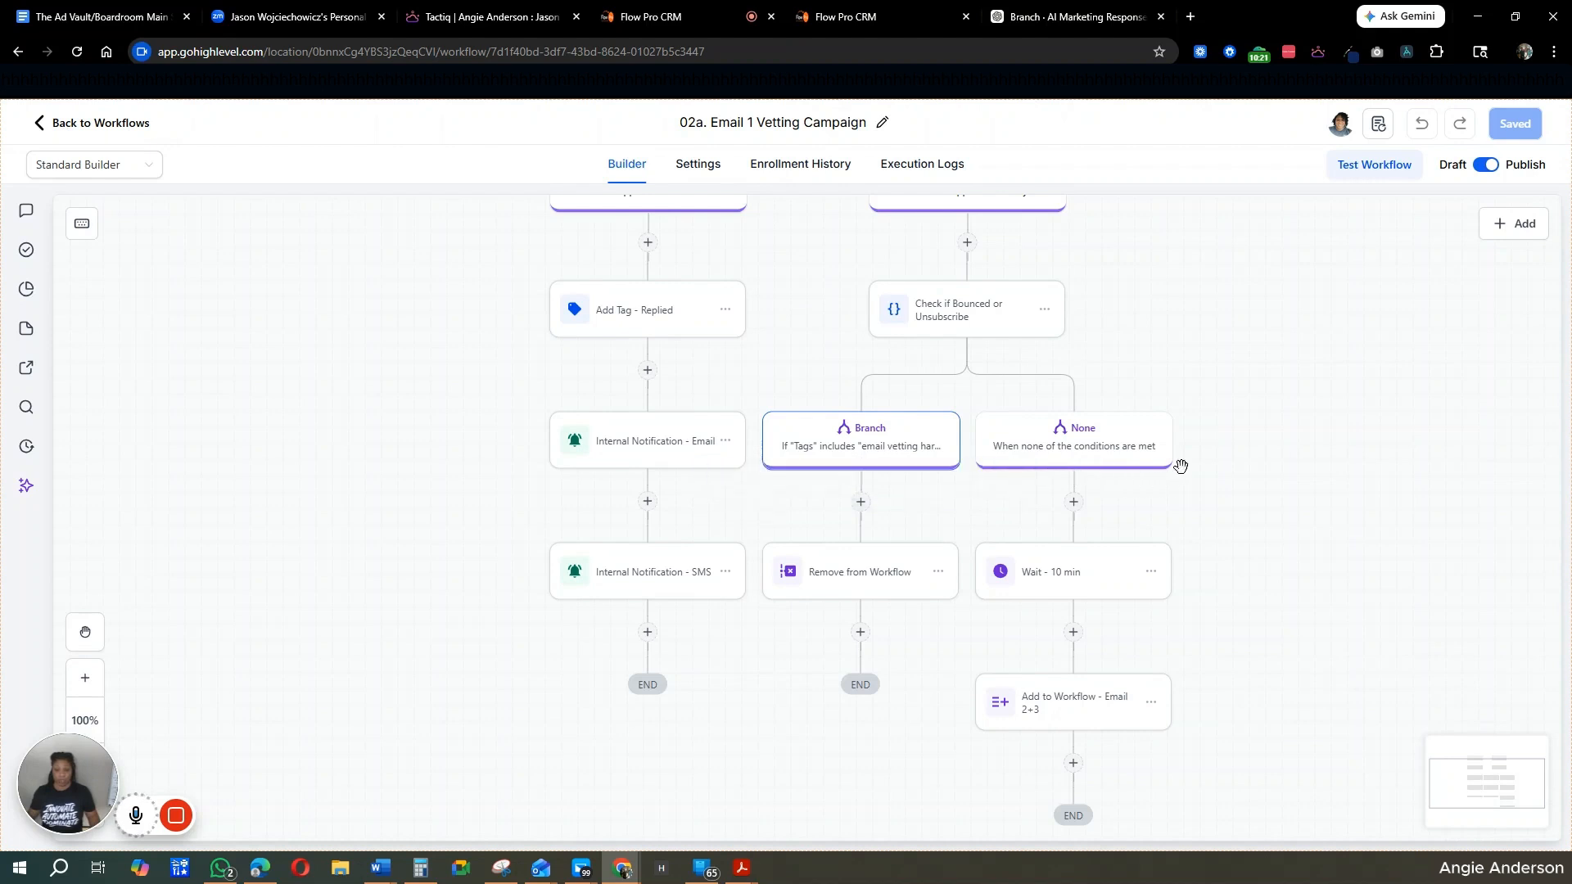
Step: Leave the Email 1 workflow and open "02b. Email 2-4 Vetting Campaign" from the same folder
{"action": "left_click_drag", "start_coordinate": [1197, 404], "coordinate": [1220, 540]}
{"action": "scroll", "coordinate": [1220, 540], "scroll_direction": "up", "scroll_amount": 5}
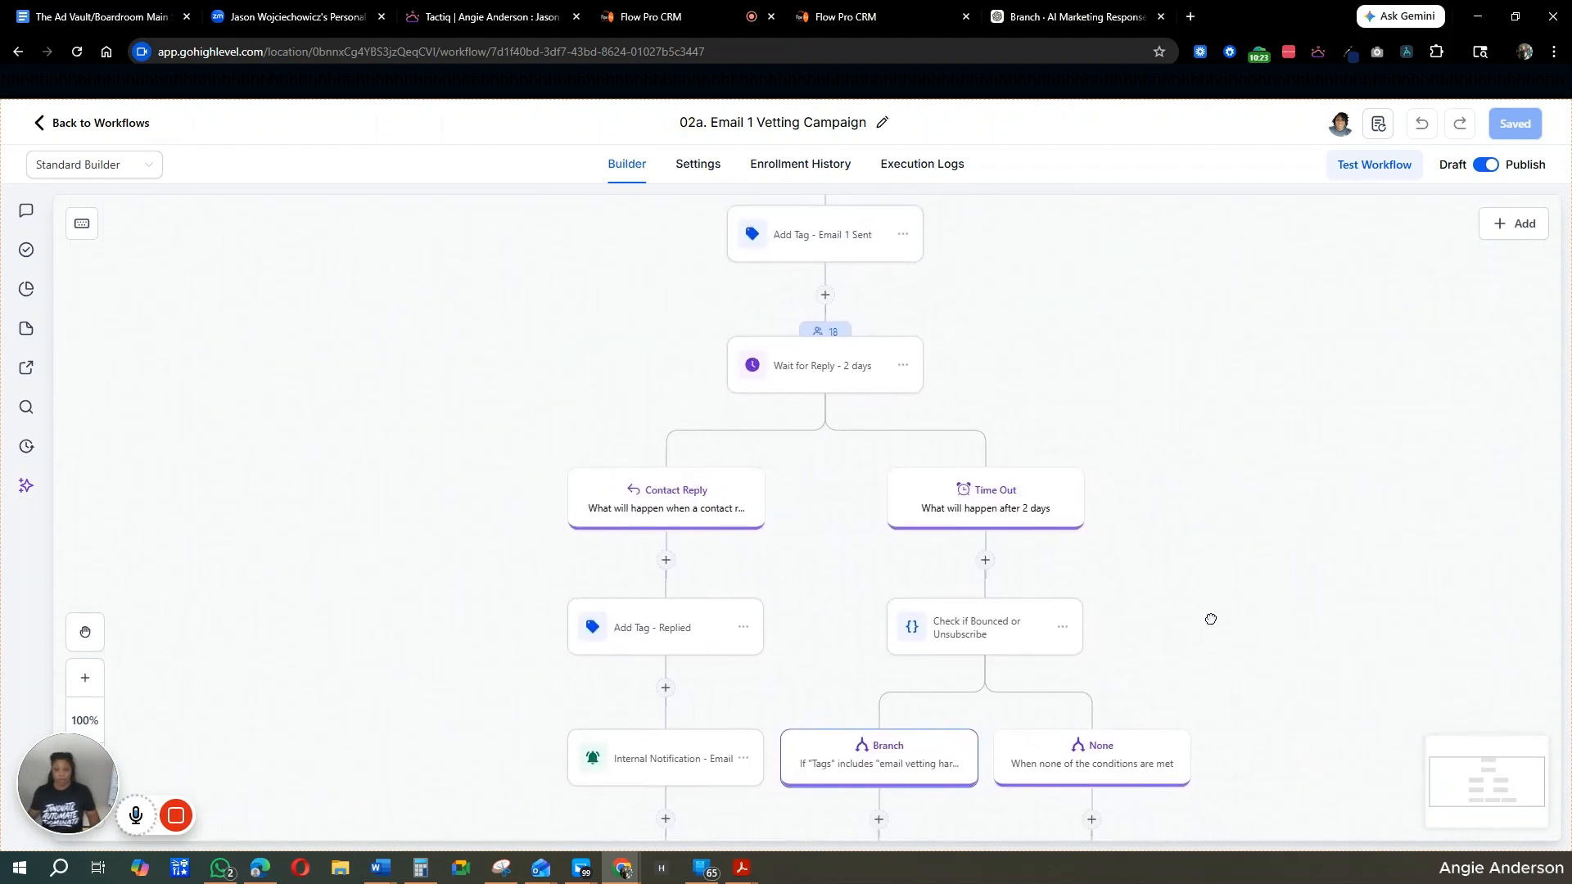
{"action": "left_click_drag", "start_coordinate": [1172, 309], "coordinate": [1195, 550]}
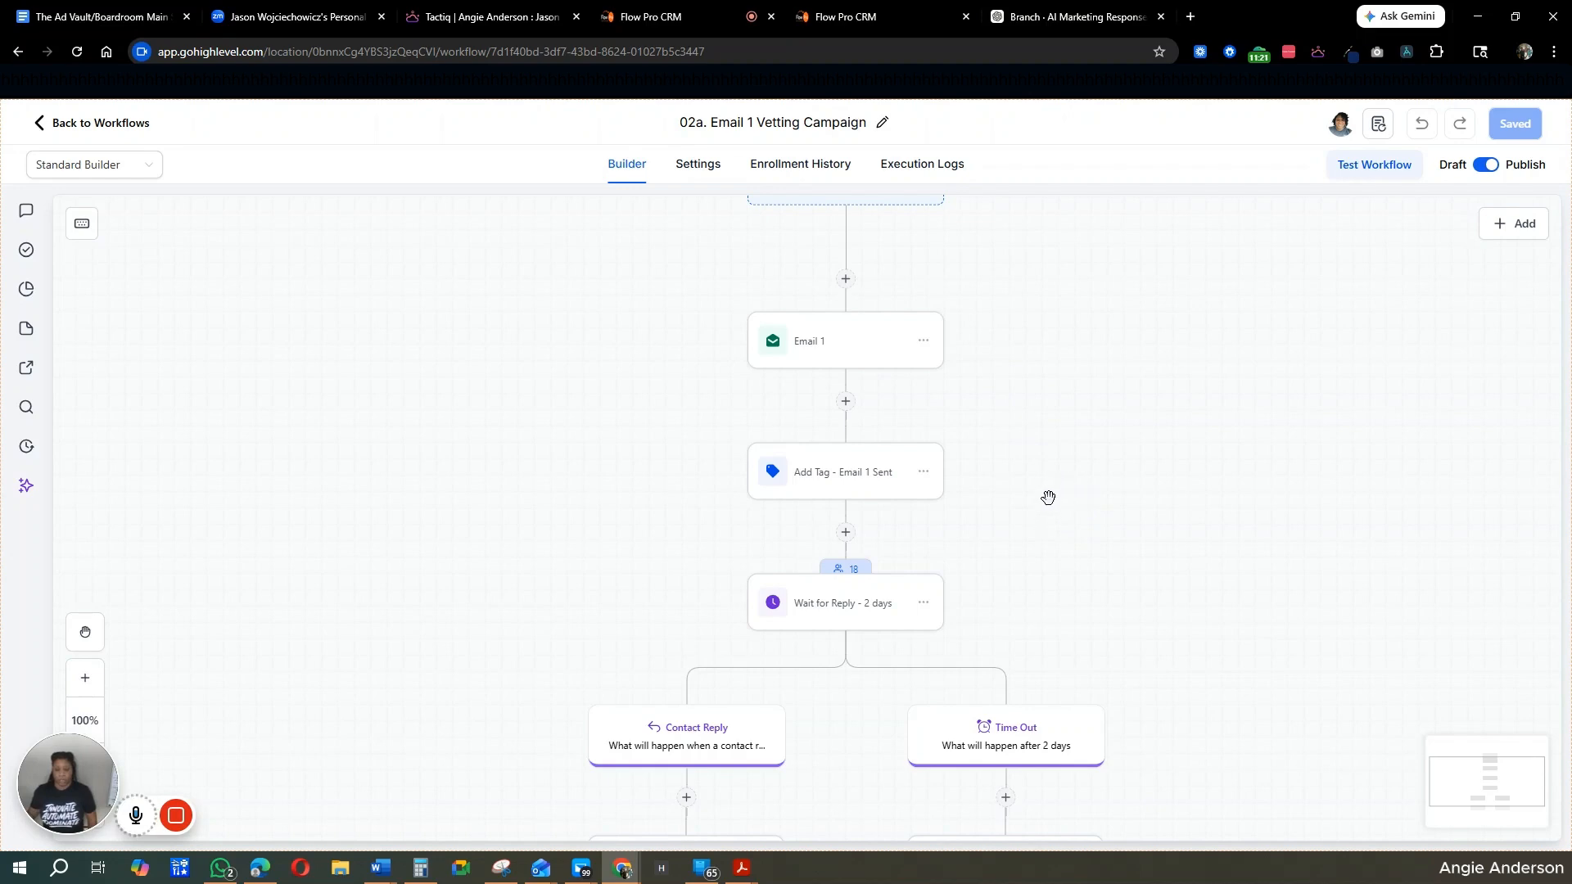
{"action": "mouse_move", "coordinate": [932, 344]}
{"action": "left_click", "coordinate": [95, 127]}
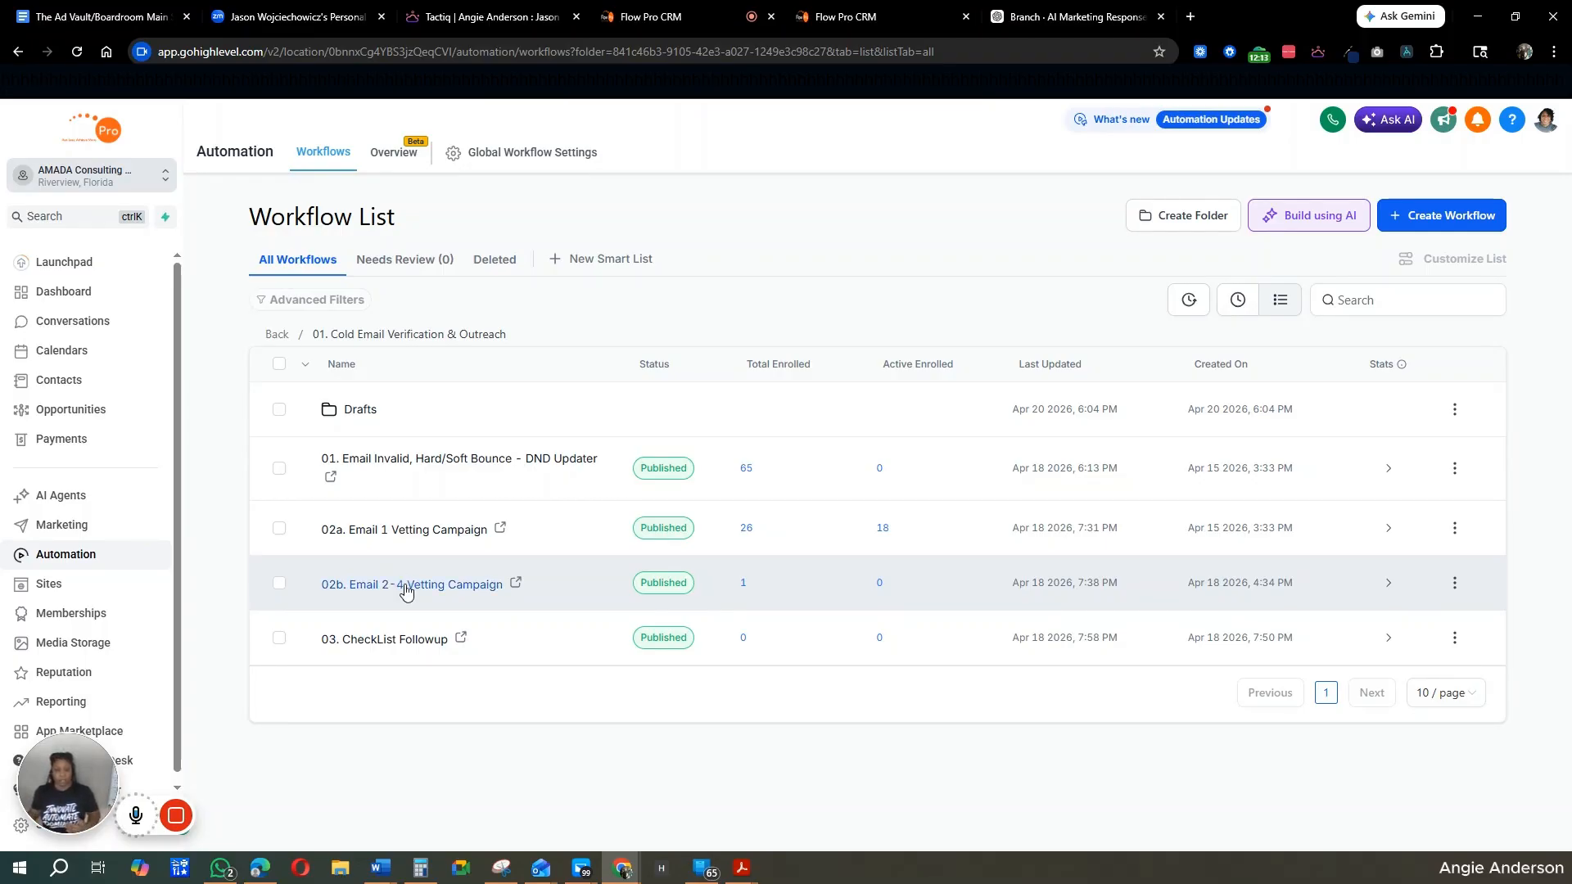
{"action": "left_click", "coordinate": [404, 582]}
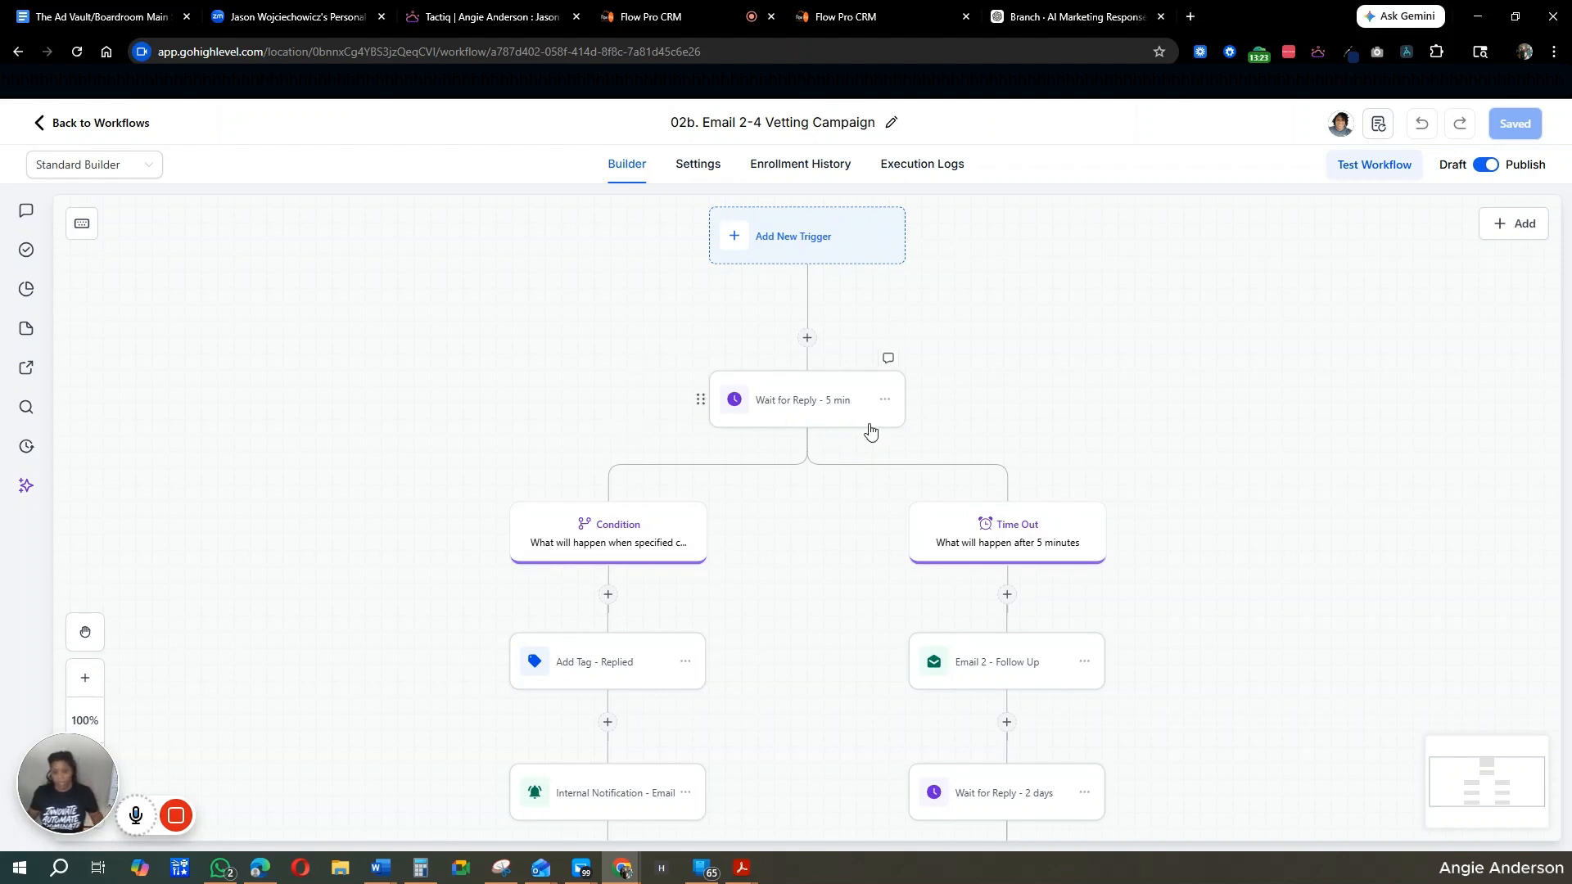
Step: Look over the Condition and Time Out branches that follow the "Wait for Reply - 5 min" step
{"action": "scroll", "coordinate": [811, 527], "scroll_direction": "down", "scroll_amount": 1}
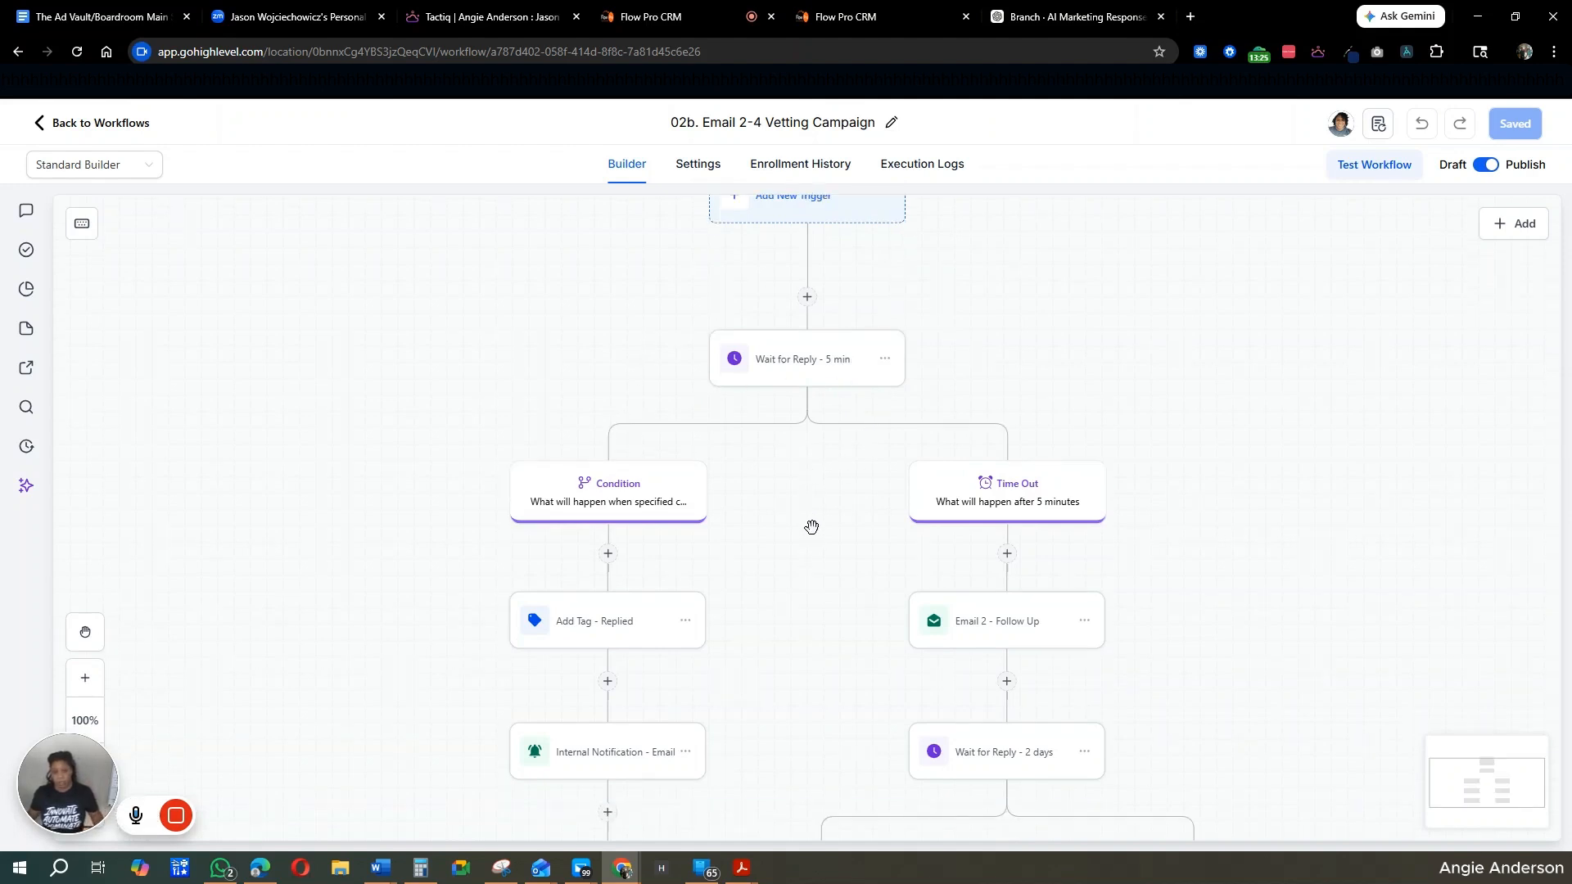
{"action": "scroll", "coordinate": [812, 526], "scroll_direction": "down", "scroll_amount": 2}
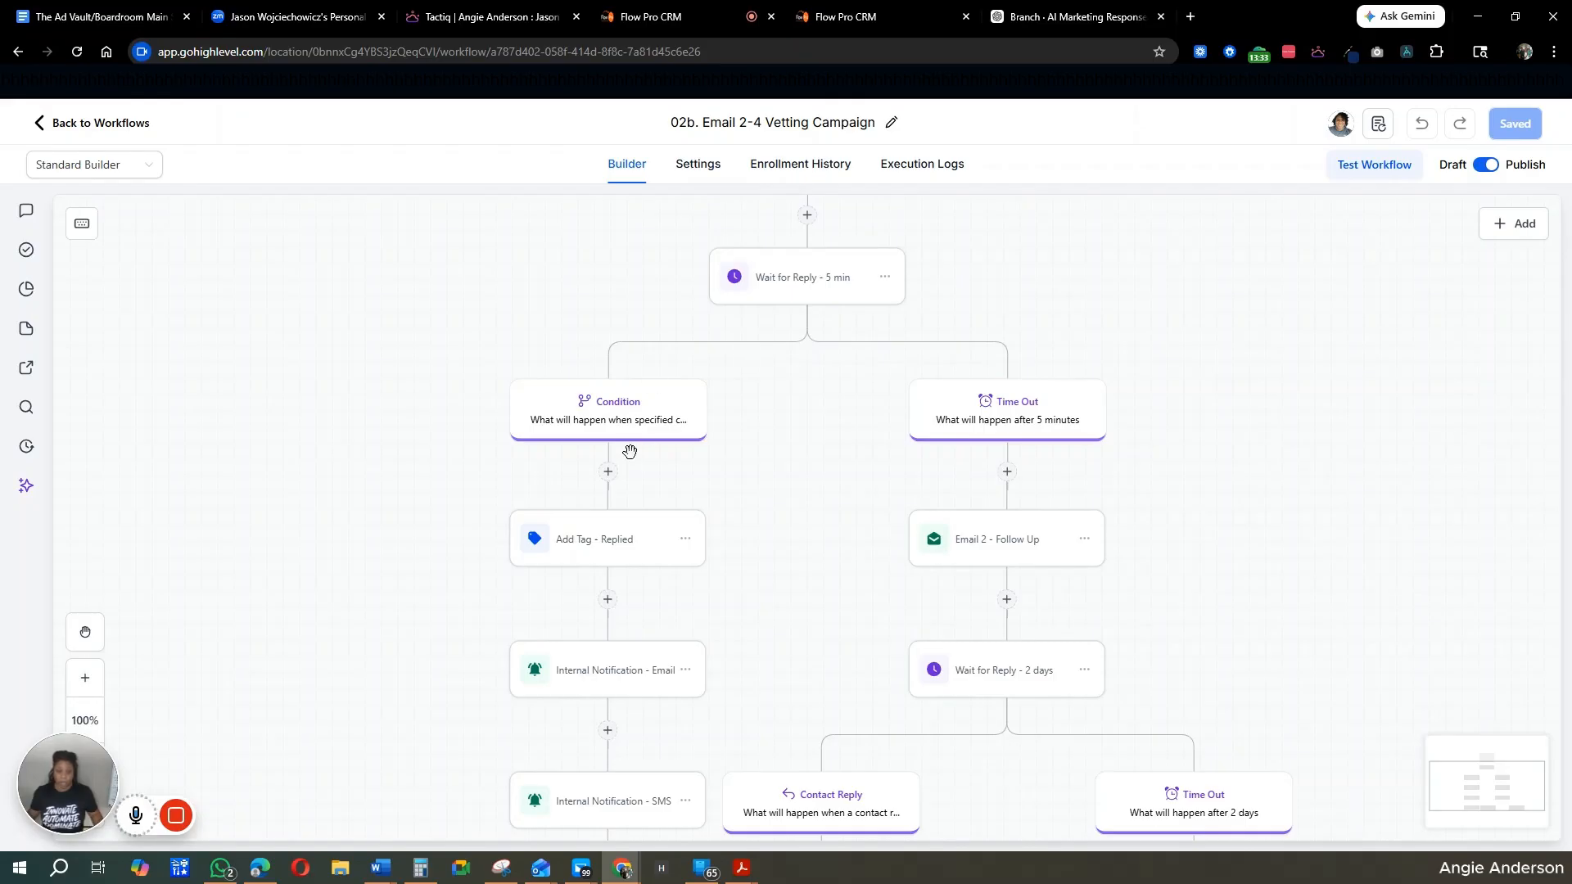
{"action": "scroll", "coordinate": [611, 673], "scroll_direction": "down", "scroll_amount": 3}
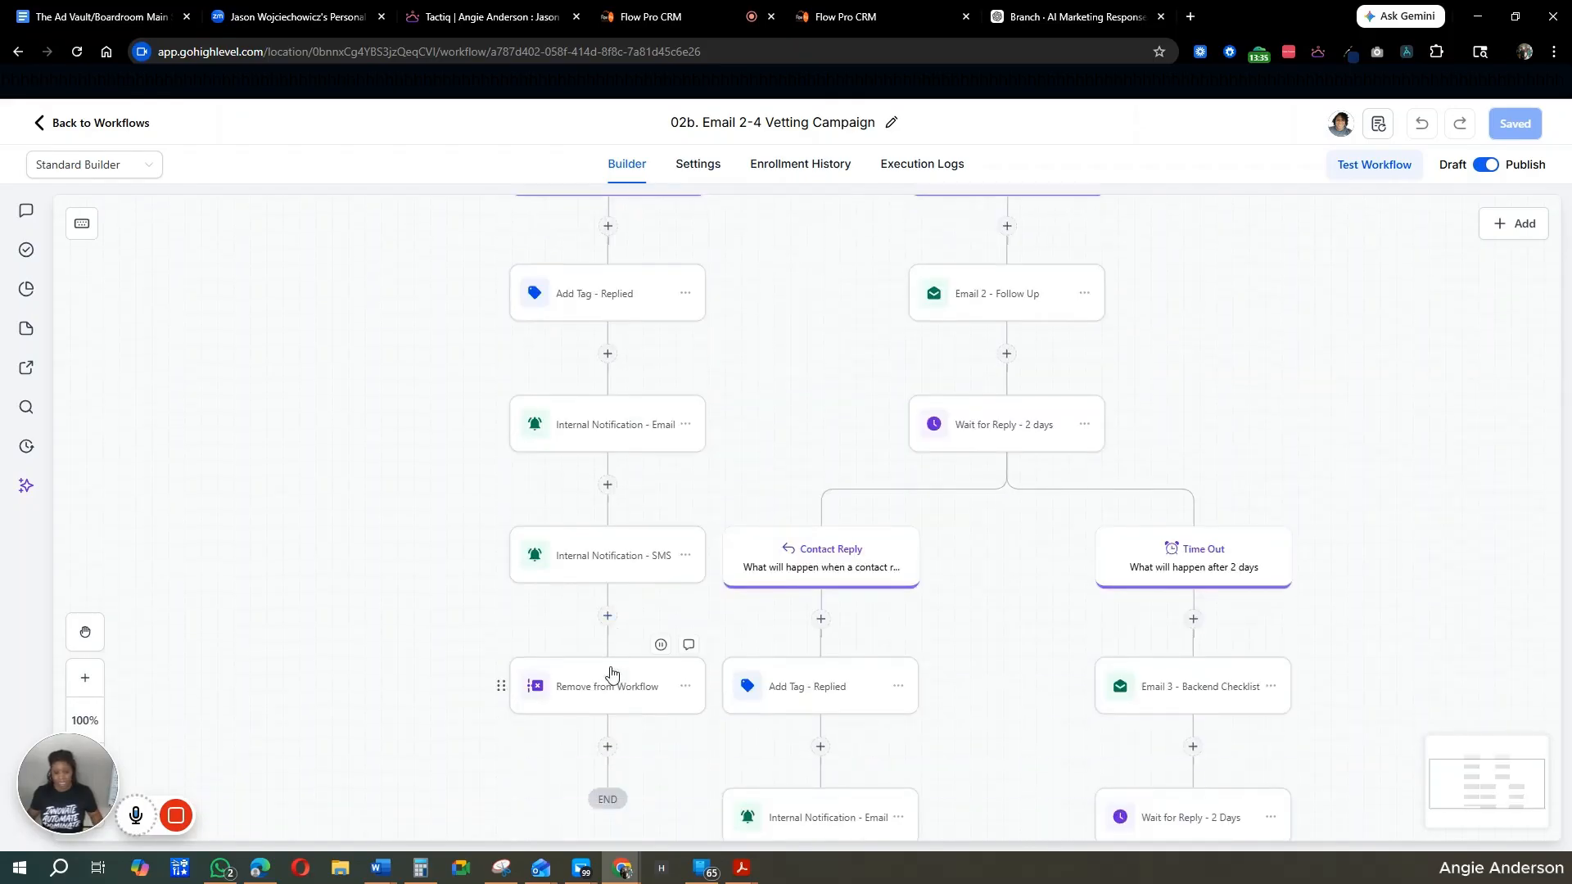
{"action": "scroll", "coordinate": [761, 340], "scroll_direction": "up", "scroll_amount": 3}
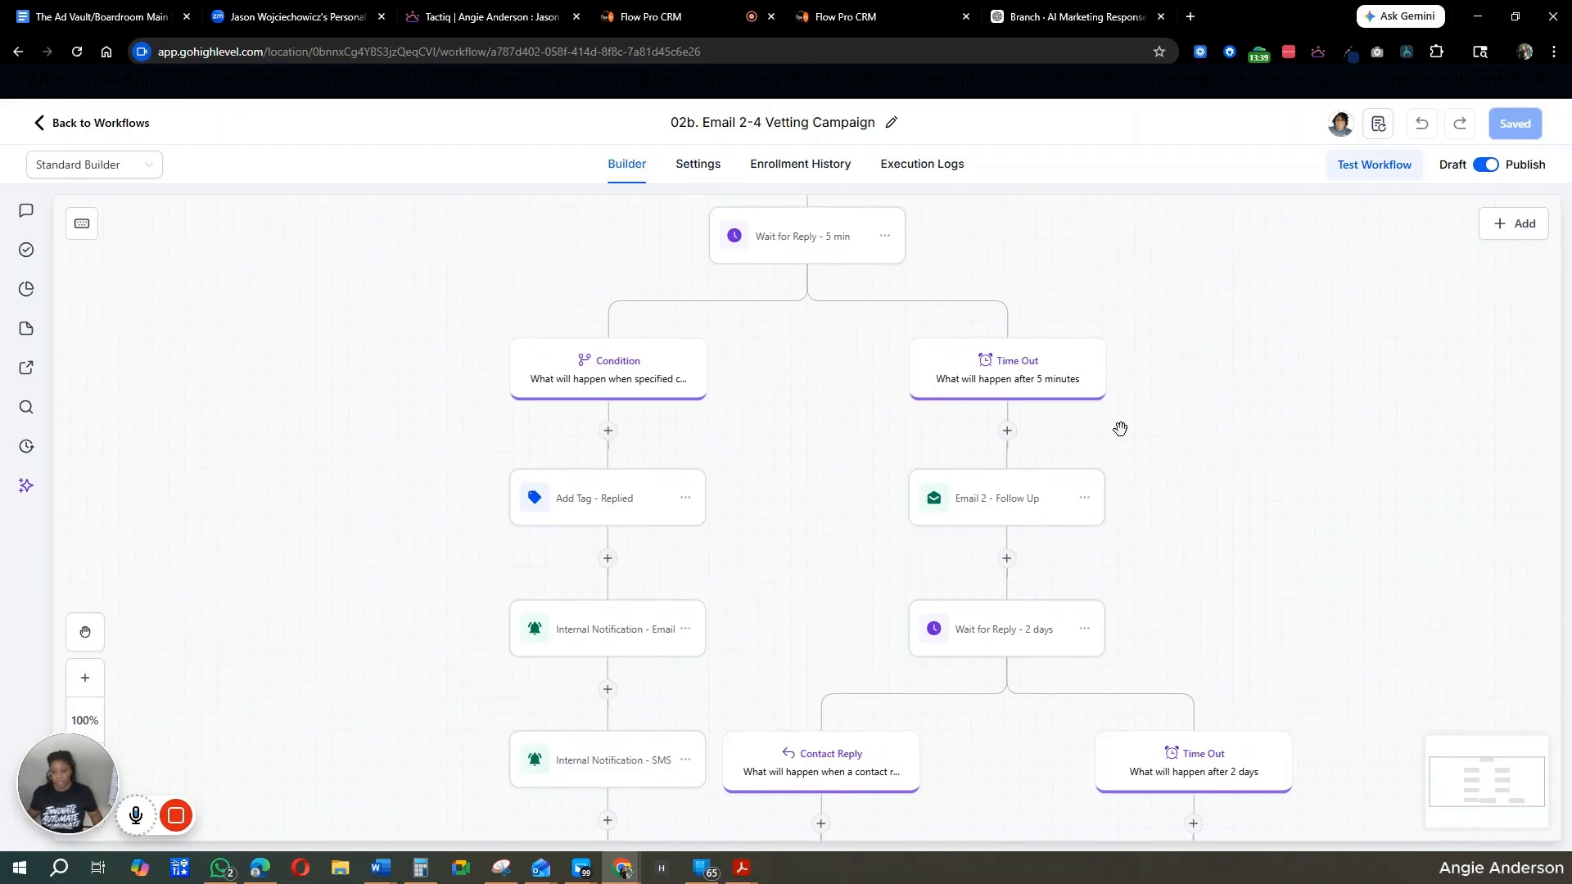
Step: Open the "Email 2 - Follow Up" action's email design, read the message body, and close it without saving
{"action": "scroll", "coordinate": [1120, 434], "scroll_direction": "down", "scroll_amount": 1}
{"action": "left_click", "coordinate": [1023, 475]}
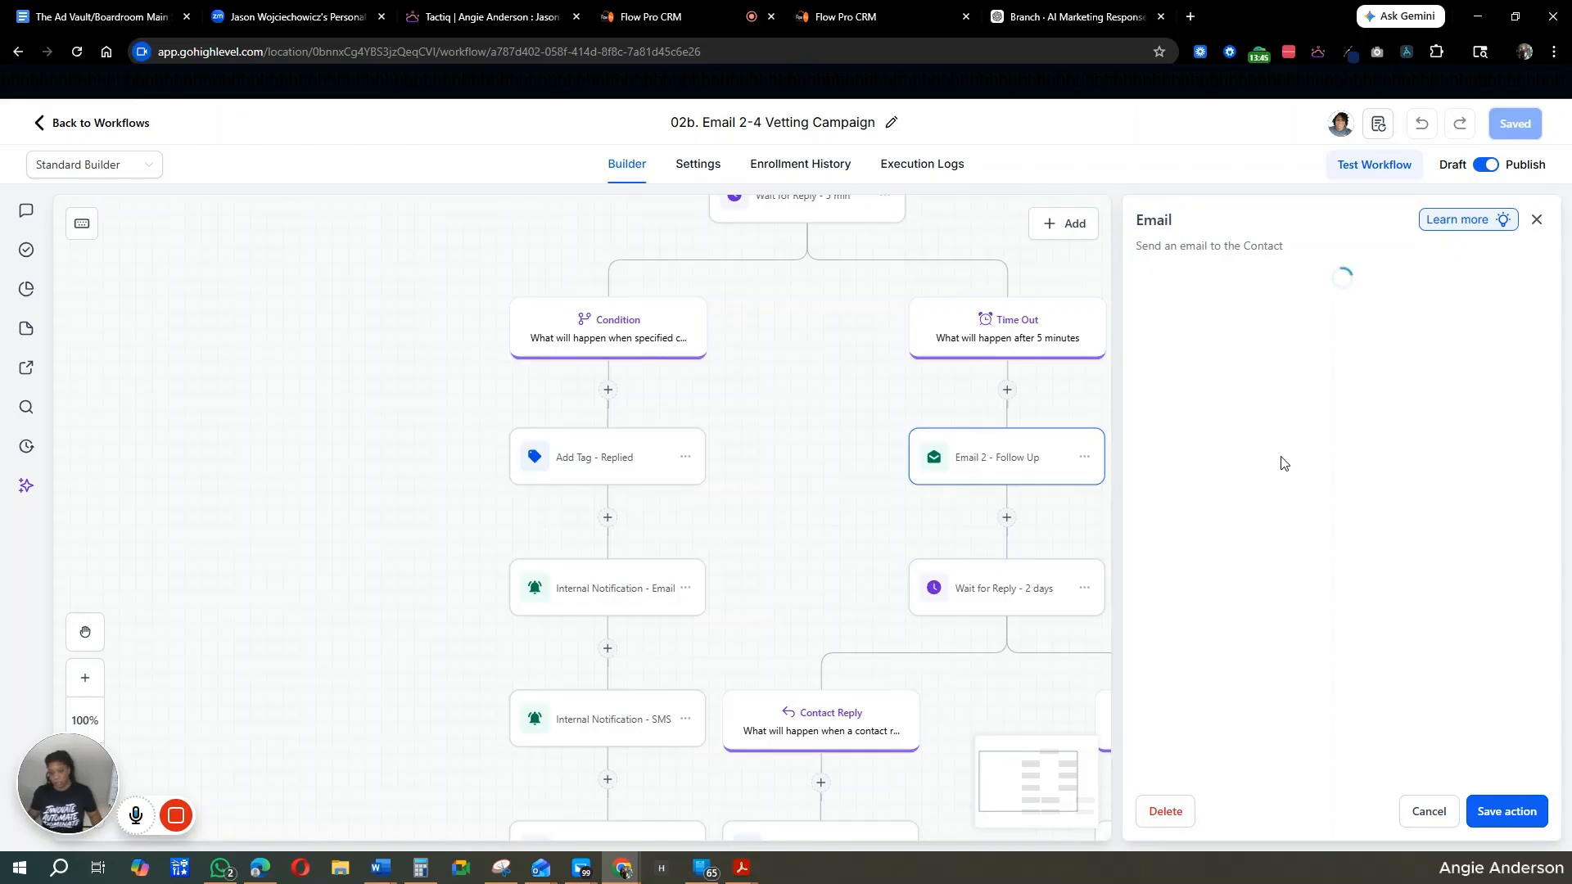
{"action": "scroll", "coordinate": [1392, 524], "scroll_direction": "down", "scroll_amount": 2}
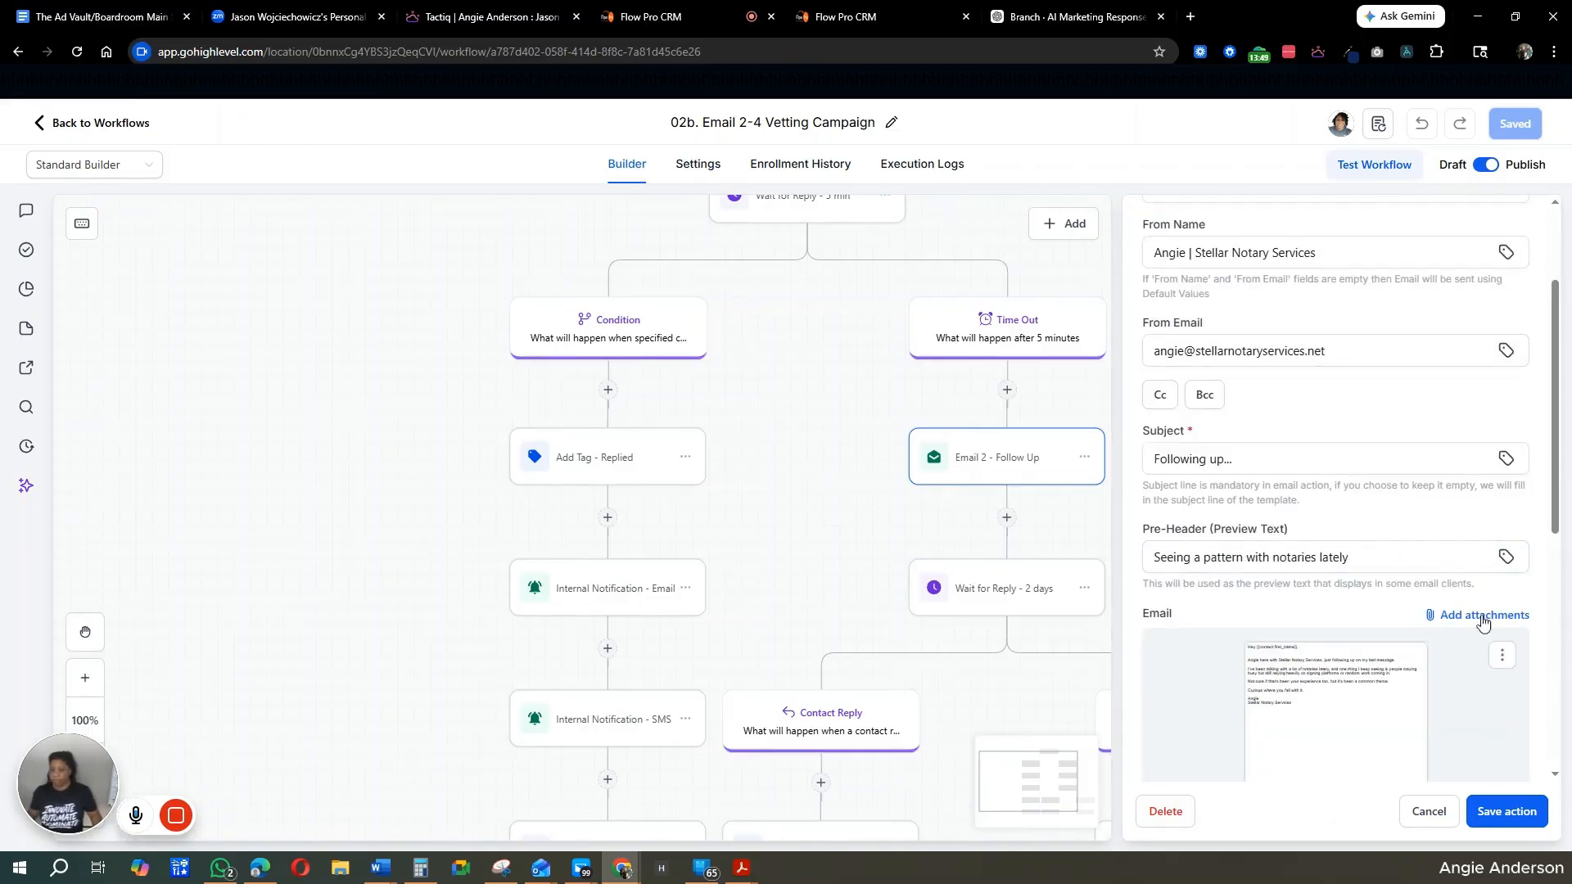
{"action": "left_click", "coordinate": [1504, 658]}
{"action": "left_click", "coordinate": [1513, 690]}
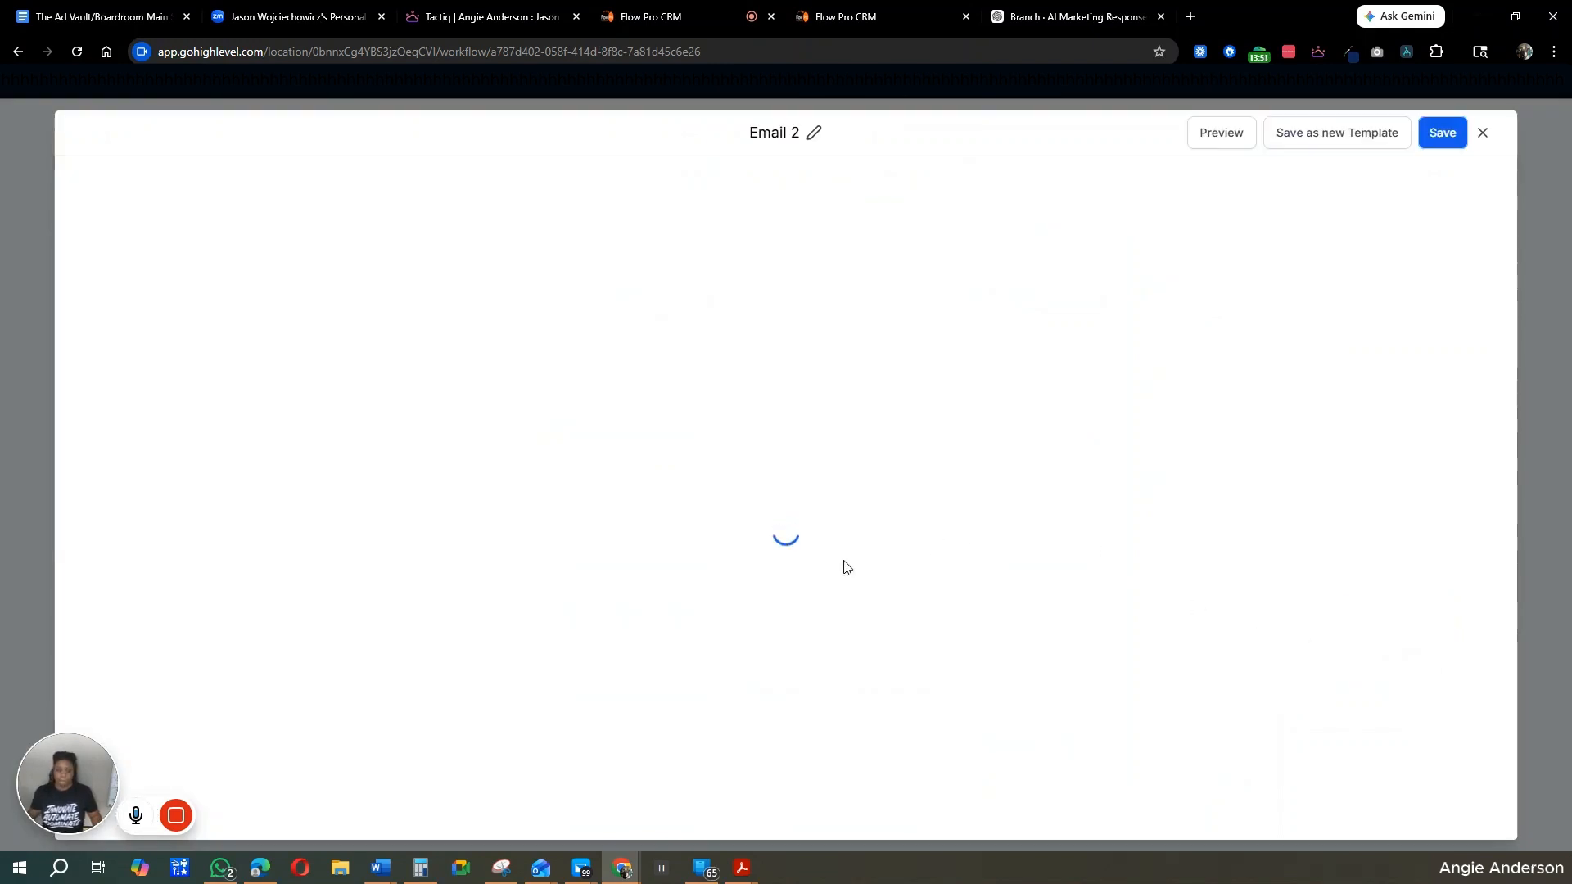
{"action": "mouse_move", "coordinate": [176, 819]}
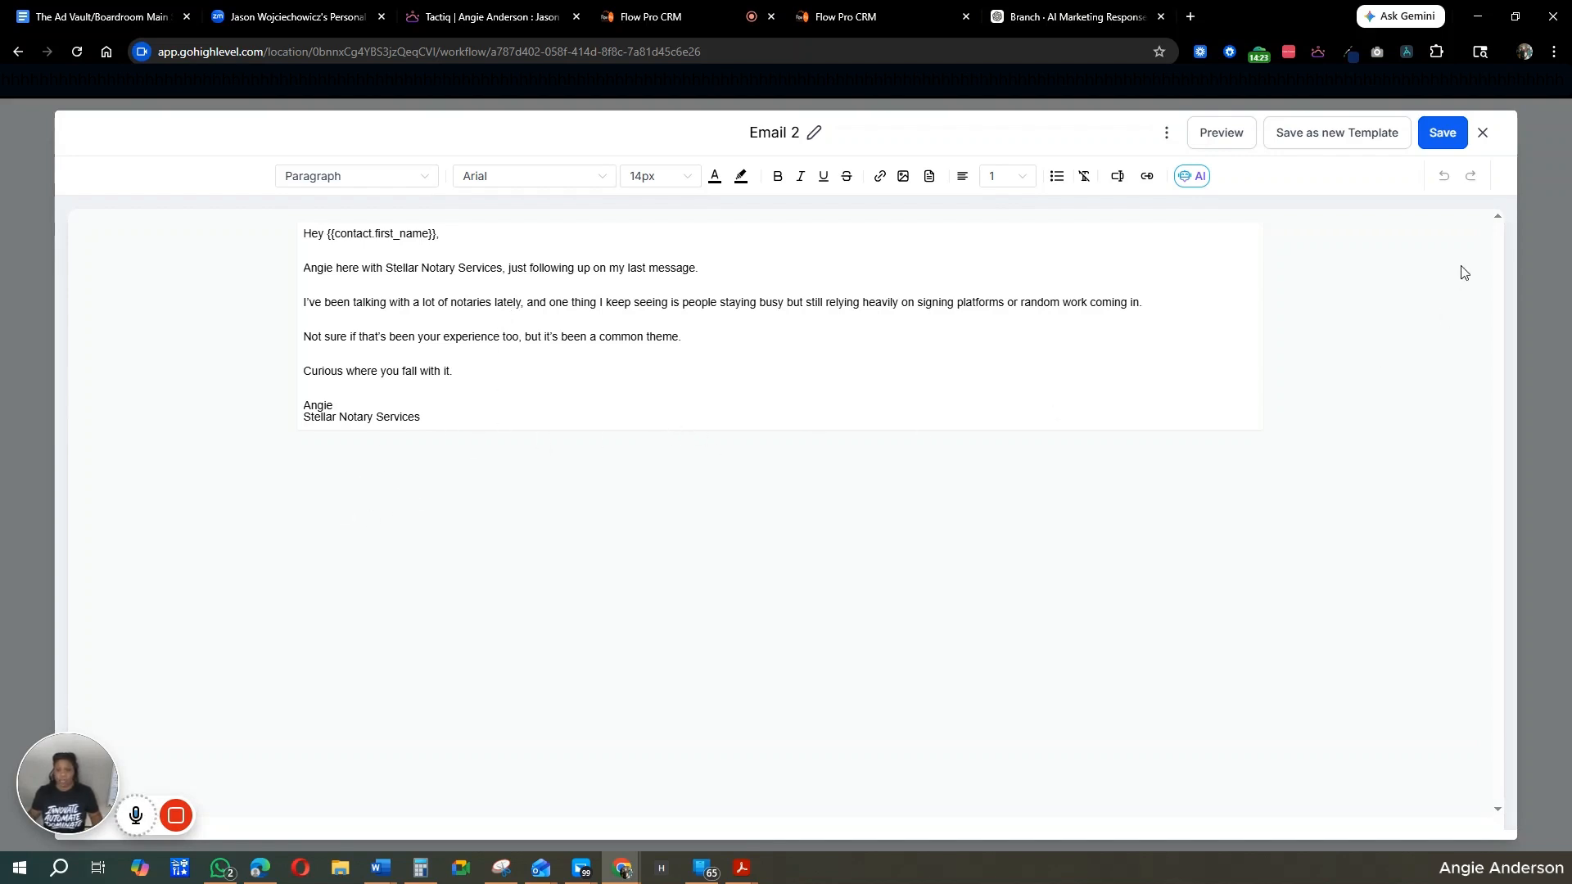
{"action": "left_click", "coordinate": [1484, 133]}
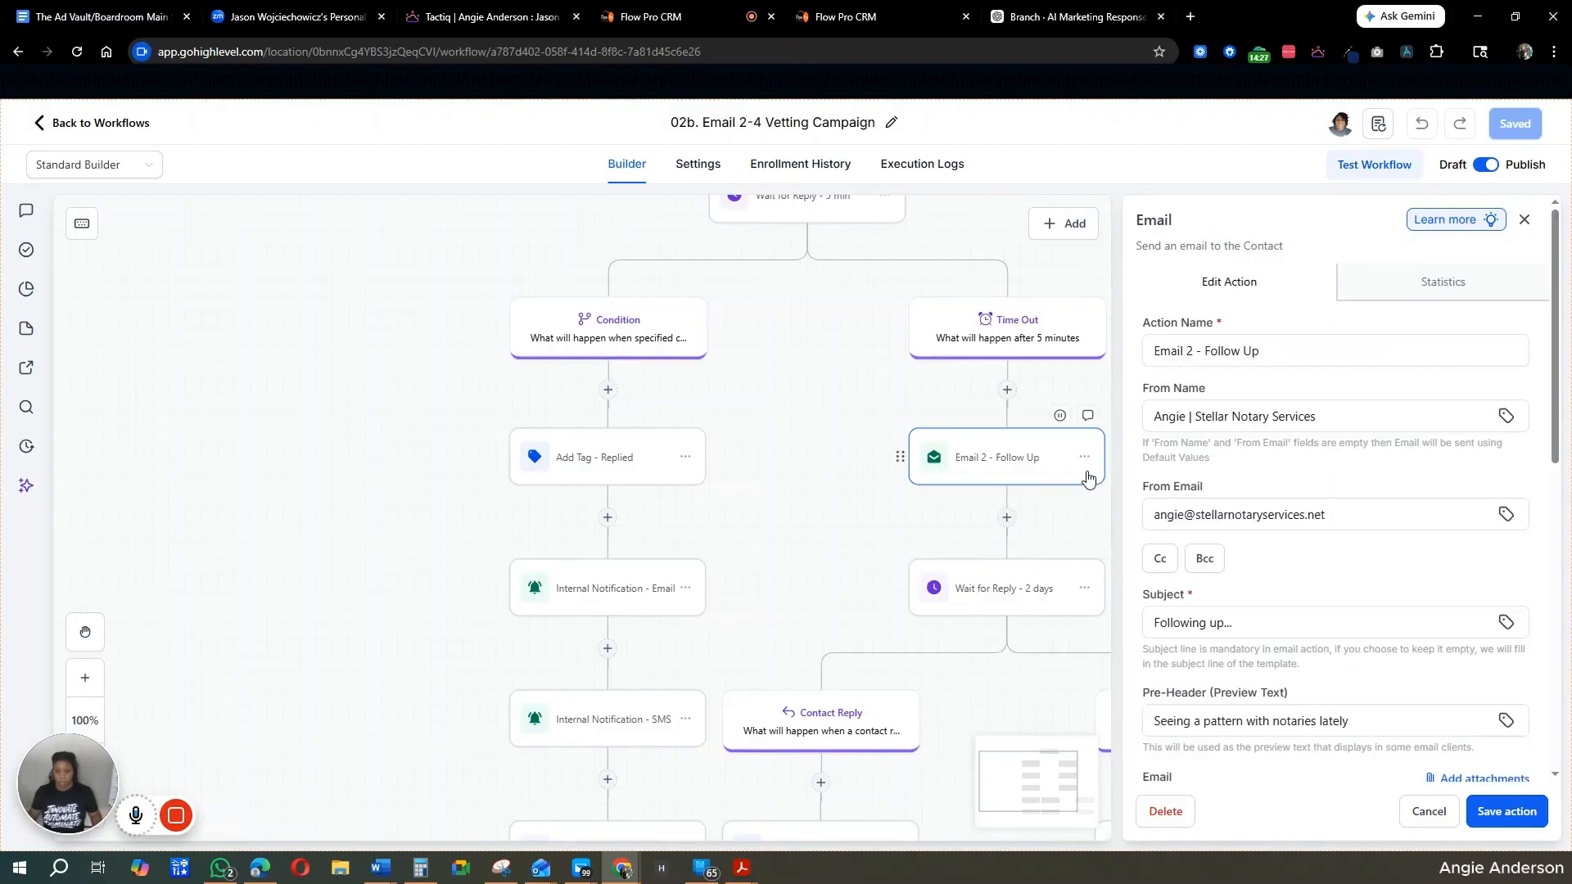
Step: Add a Basic Campaign Interaction condition for "Contact replied to the campaign" to the Add Tags settings of Email 2
{"action": "scroll", "coordinate": [1384, 483], "scroll_direction": "down", "scroll_amount": 4}
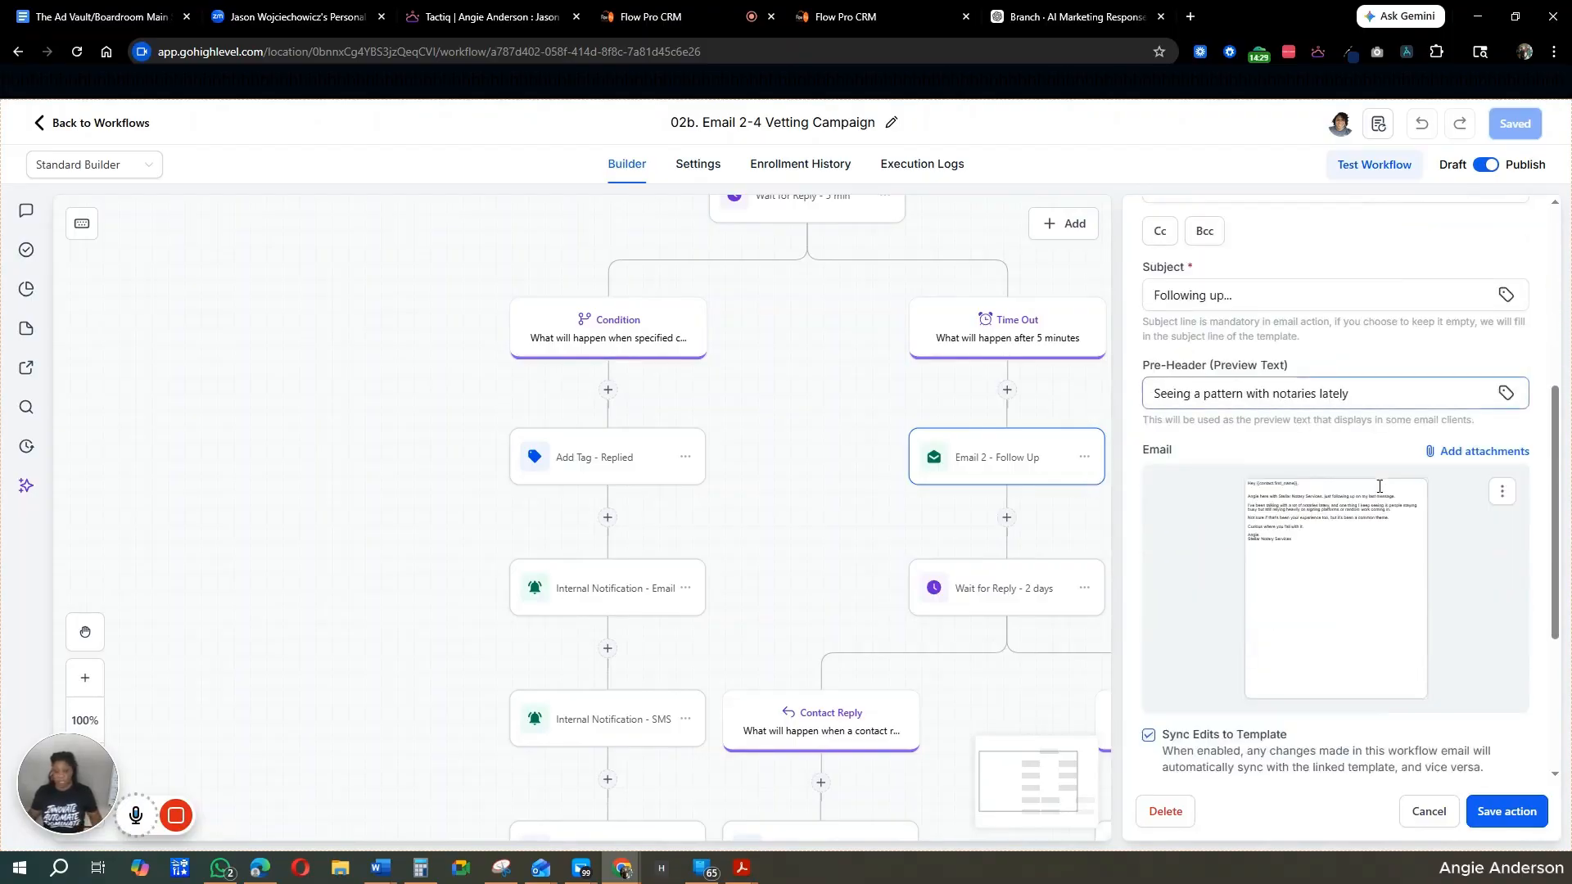
{"action": "scroll", "coordinate": [1380, 486], "scroll_direction": "down", "scroll_amount": 5}
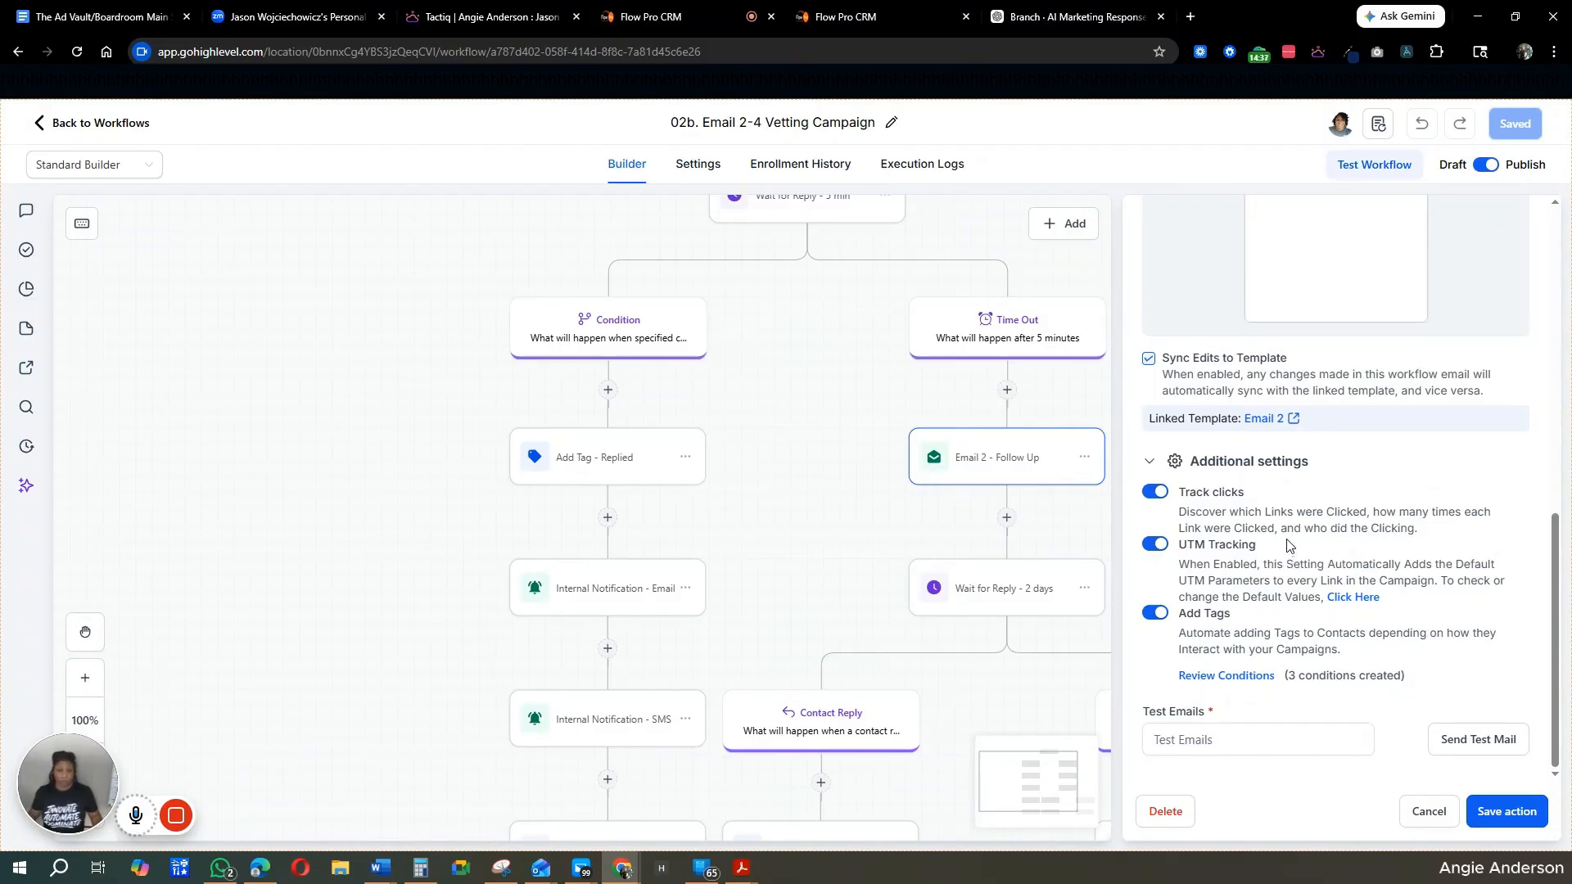
{"action": "left_click", "coordinate": [1240, 678]}
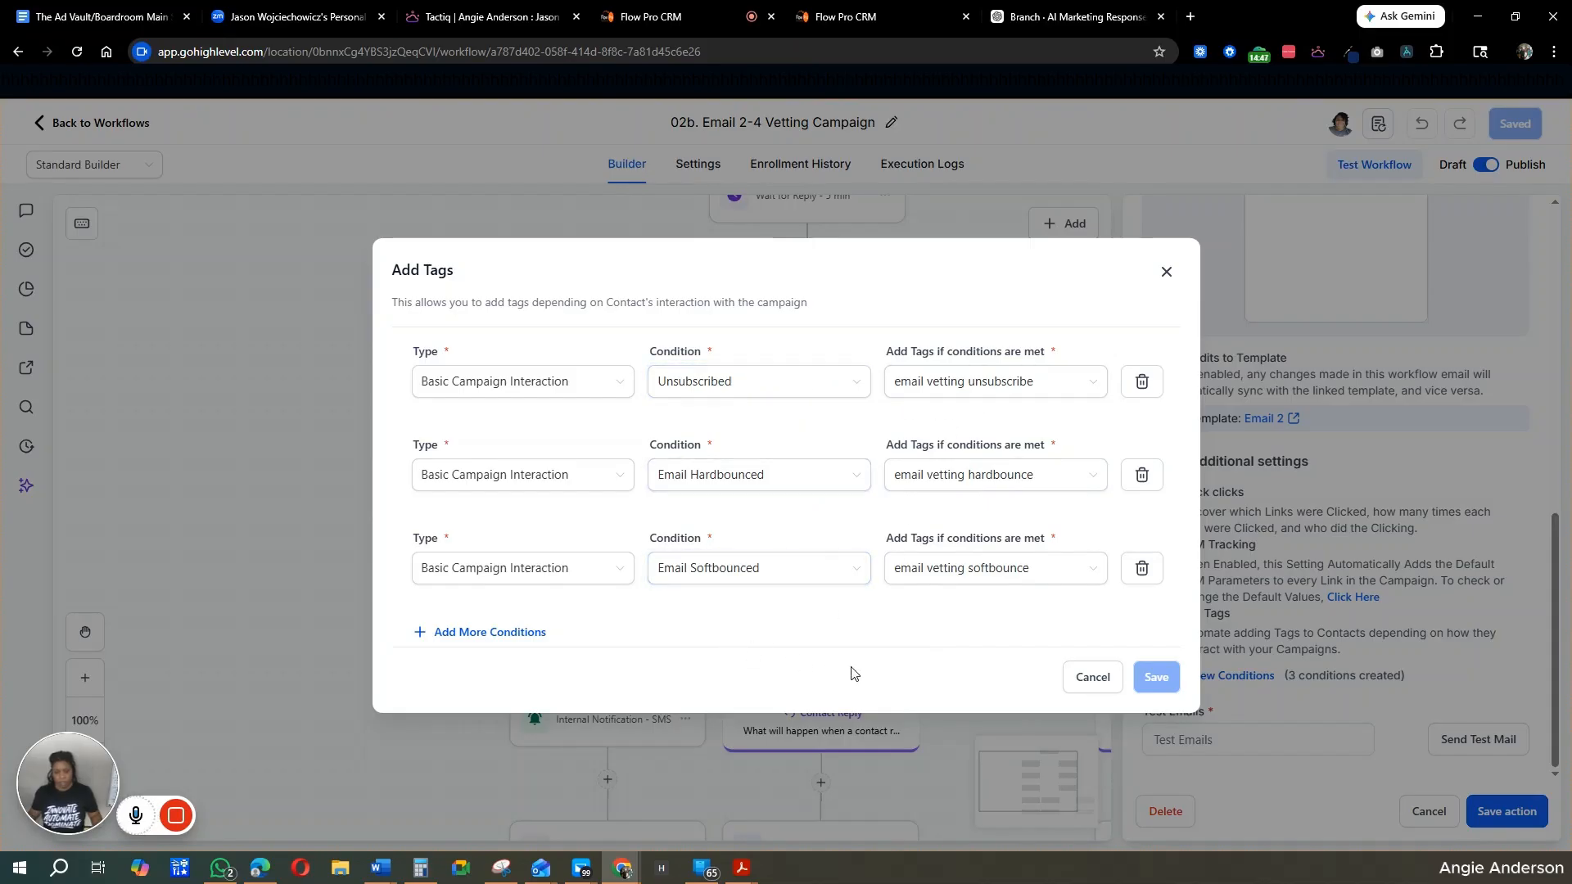
{"action": "left_click", "coordinate": [512, 635]}
{"action": "left_click", "coordinate": [588, 623]}
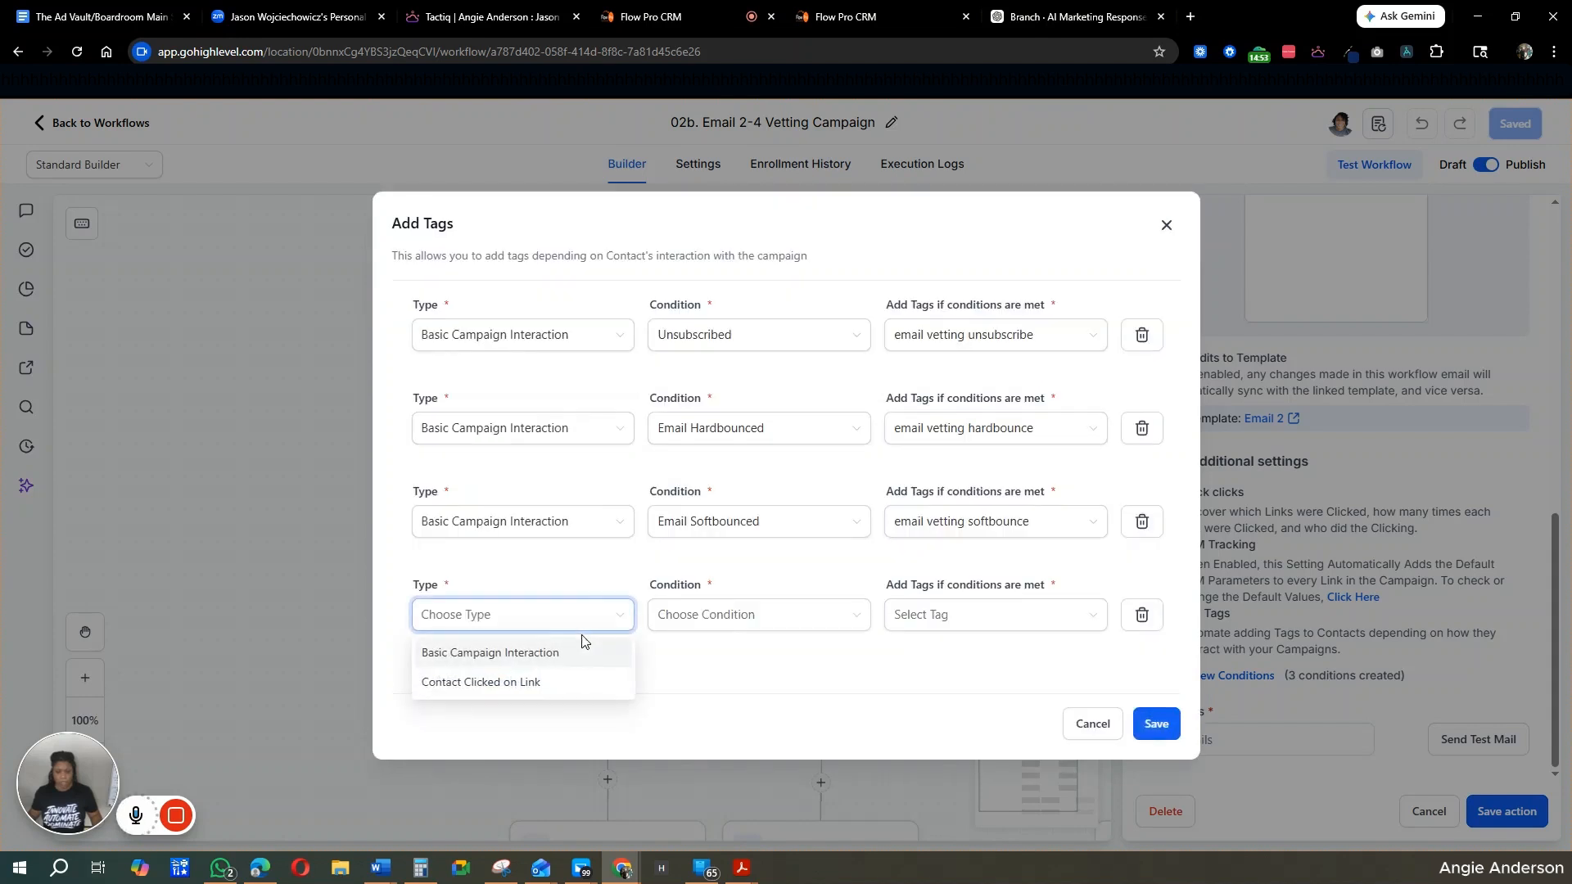
{"action": "left_click", "coordinate": [616, 650]}
{"action": "left_click", "coordinate": [745, 614]}
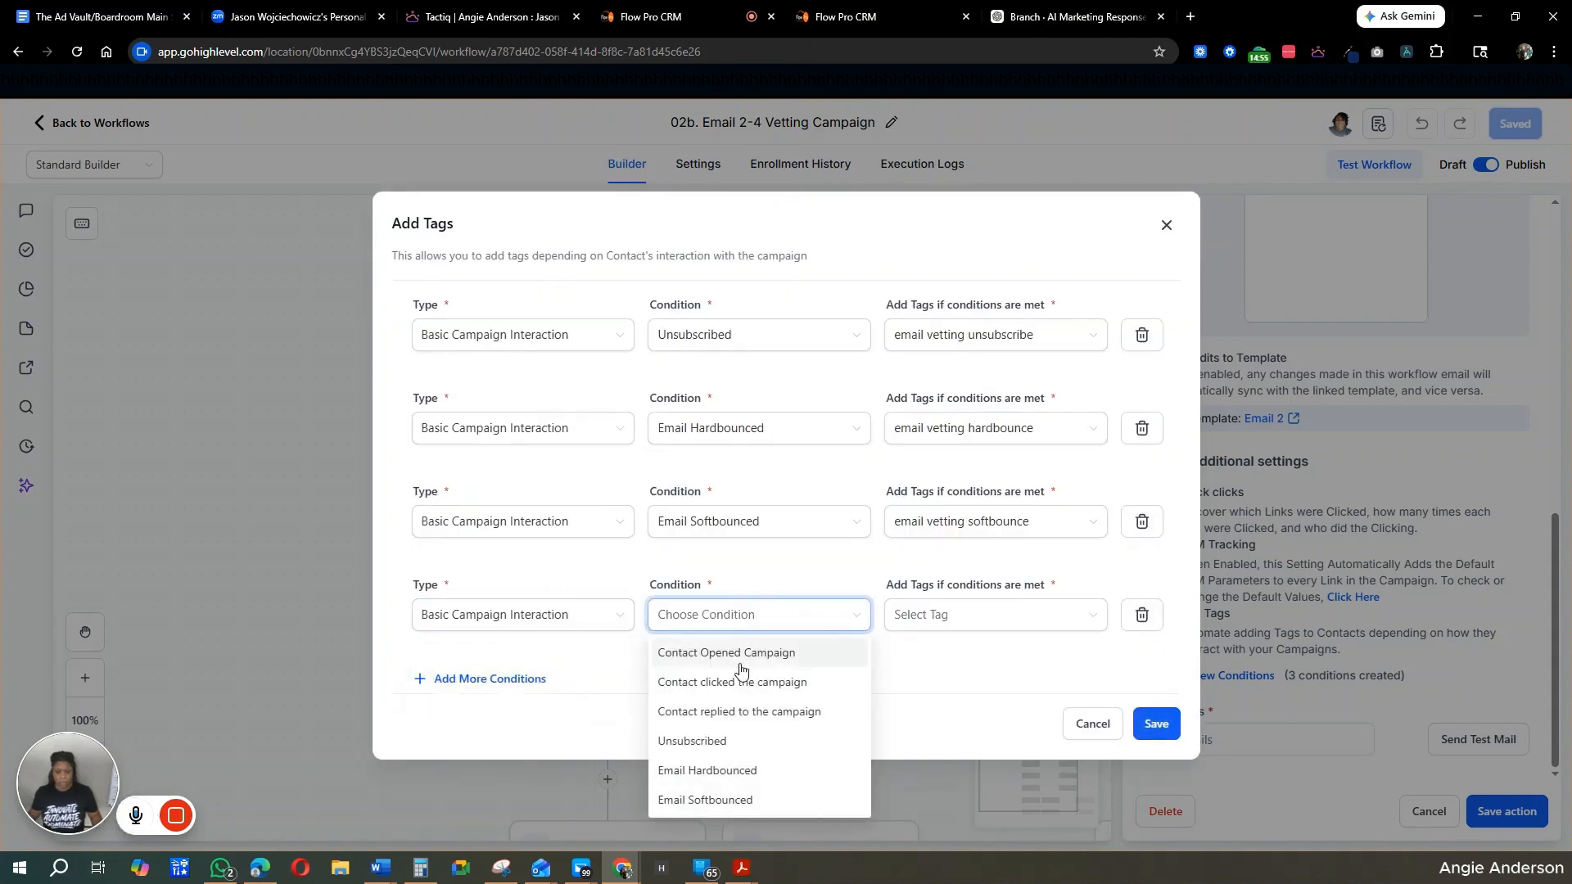
{"action": "left_click", "coordinate": [739, 713]}
Step: Assign the tag "email vetting replied" to the new reply condition, then save the conditions and the Email 2 action
{"action": "left_click", "coordinate": [938, 627]}
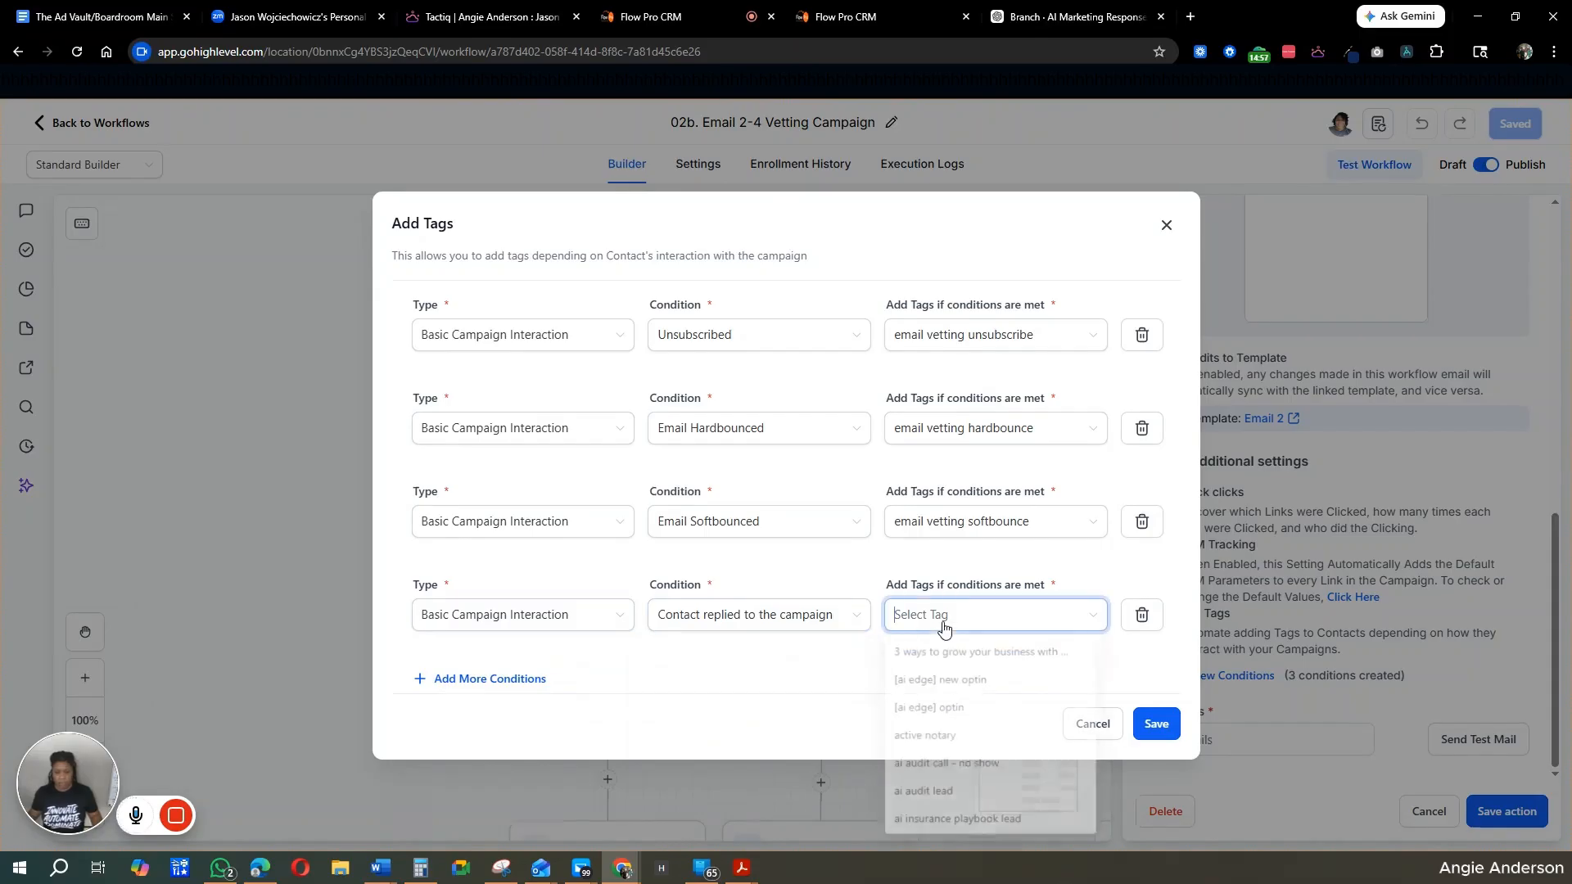
{"action": "type", "text": "replie"}
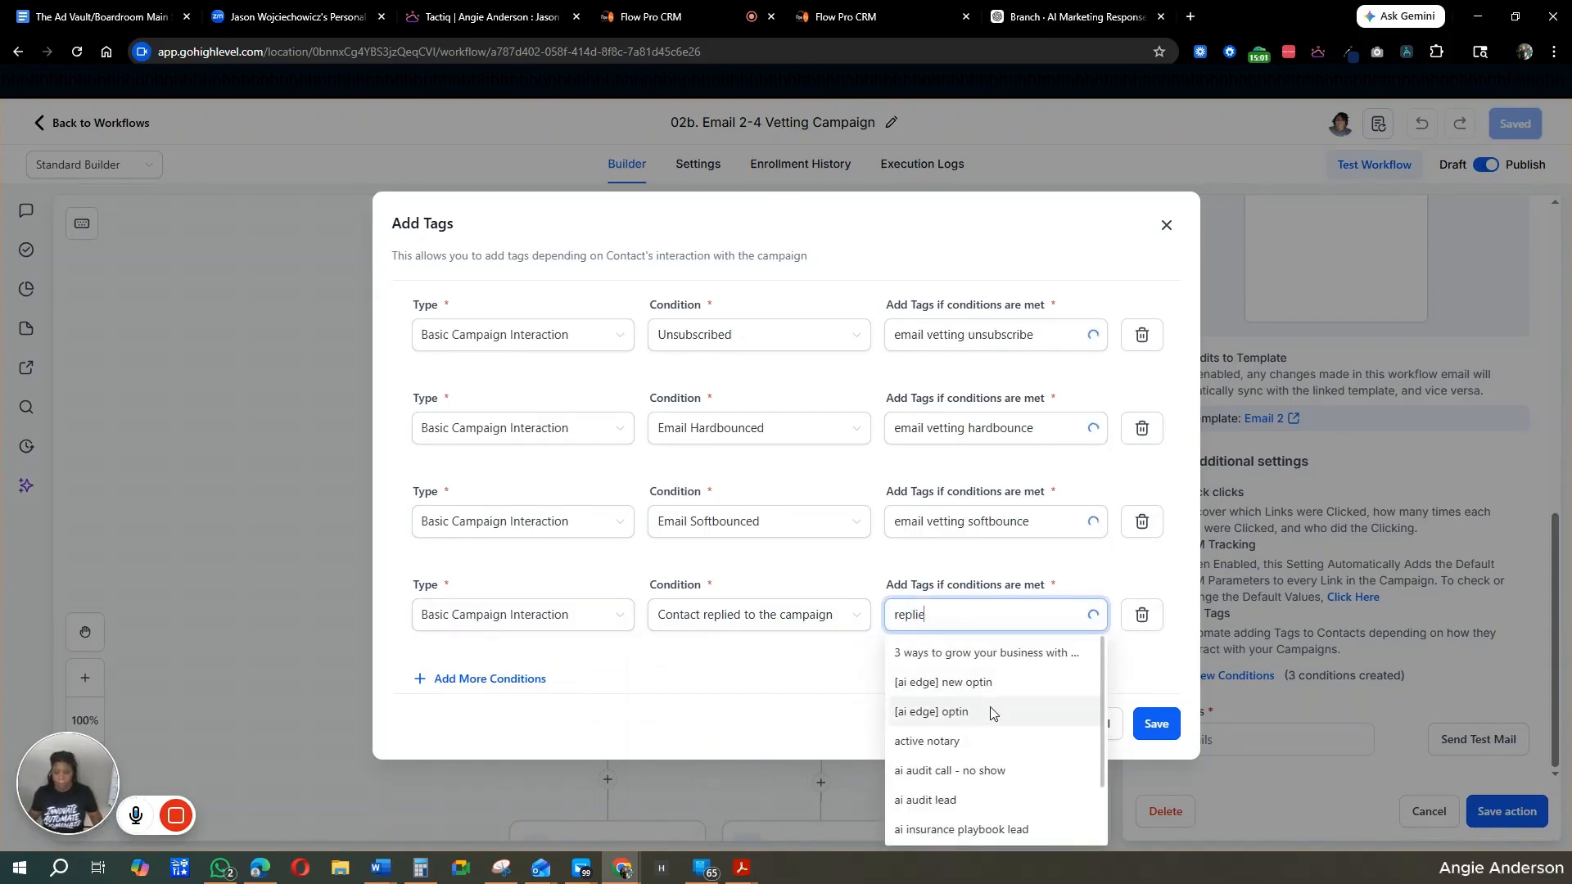
{"action": "left_click", "coordinate": [967, 662]}
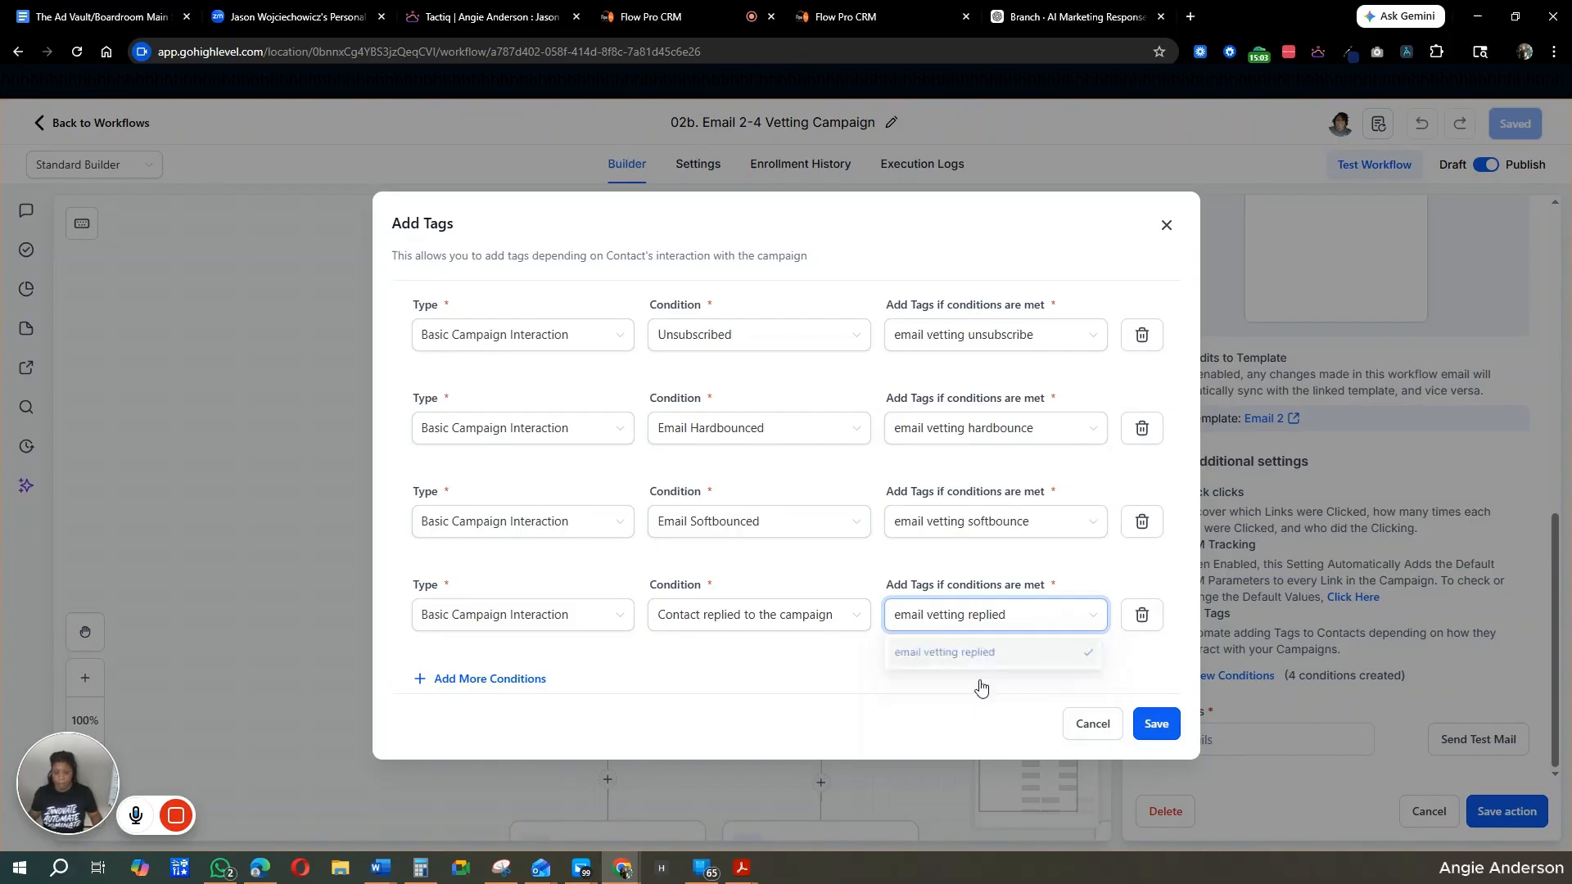
{"action": "left_click", "coordinate": [1166, 734]}
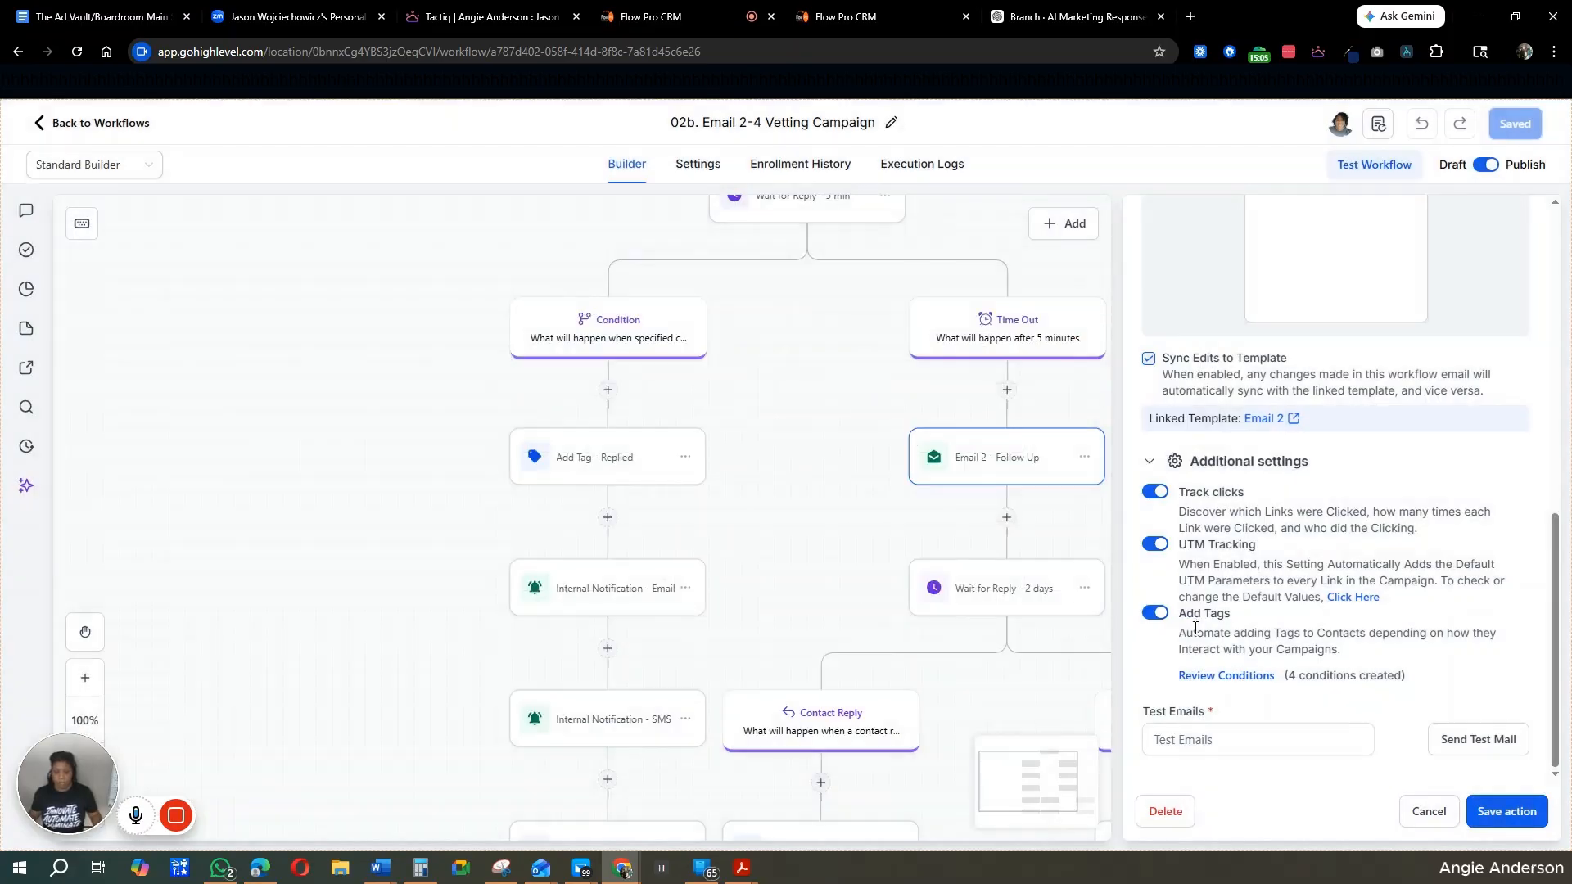
{"action": "left_click", "coordinate": [1502, 808]}
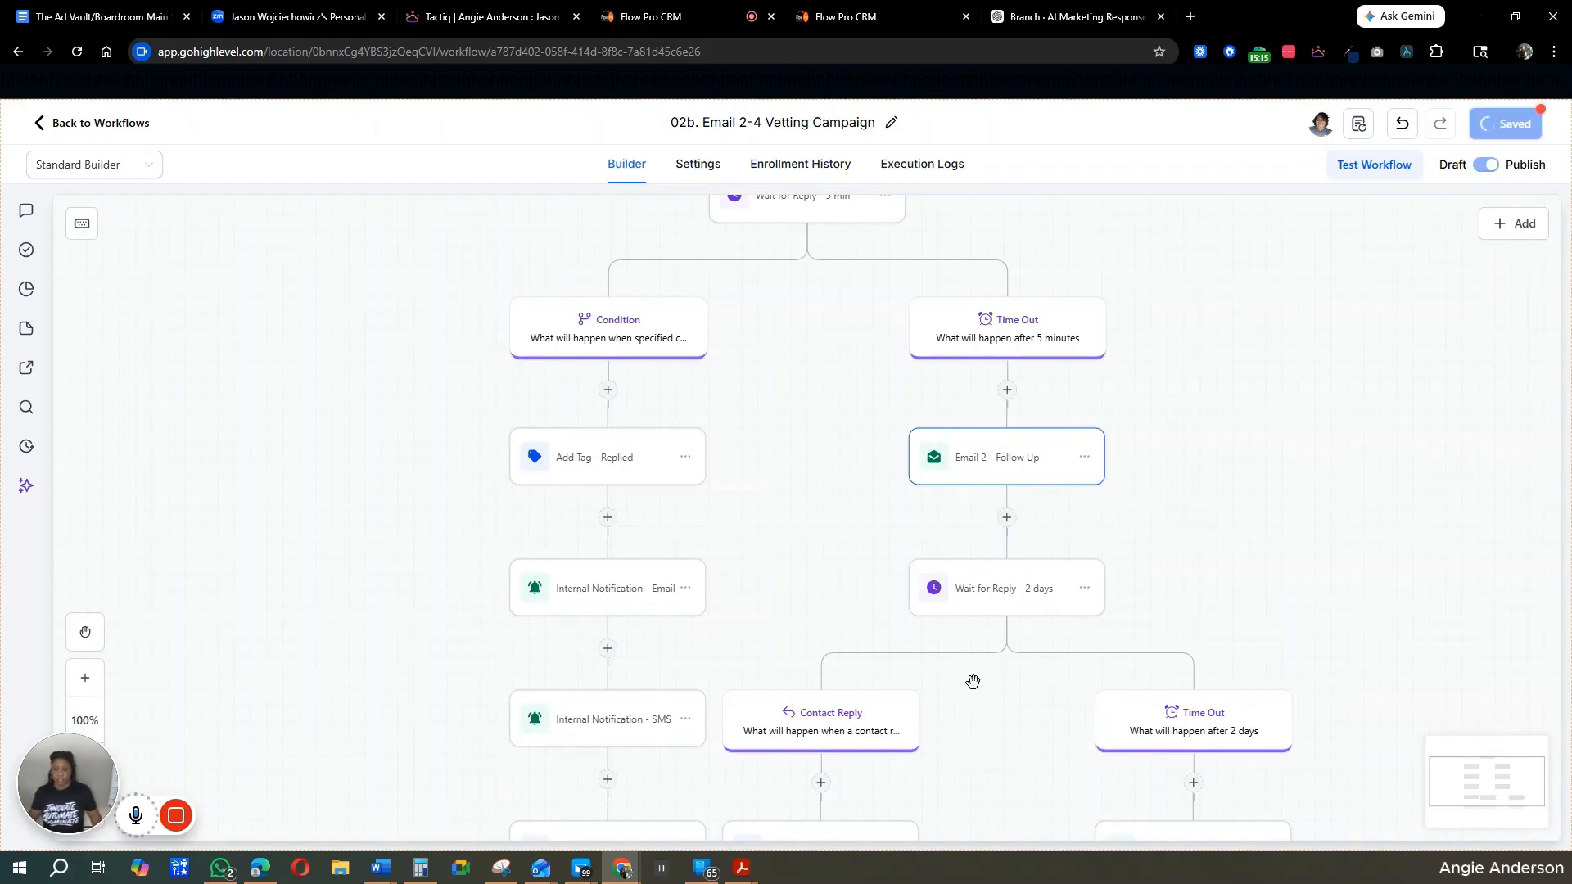
Step: Look over the Contact Reply and Time Out branches that follow Email 2's "Wait for Reply - 2 days" step
{"action": "scroll", "coordinate": [975, 680], "scroll_direction": "down", "scroll_amount": 5}
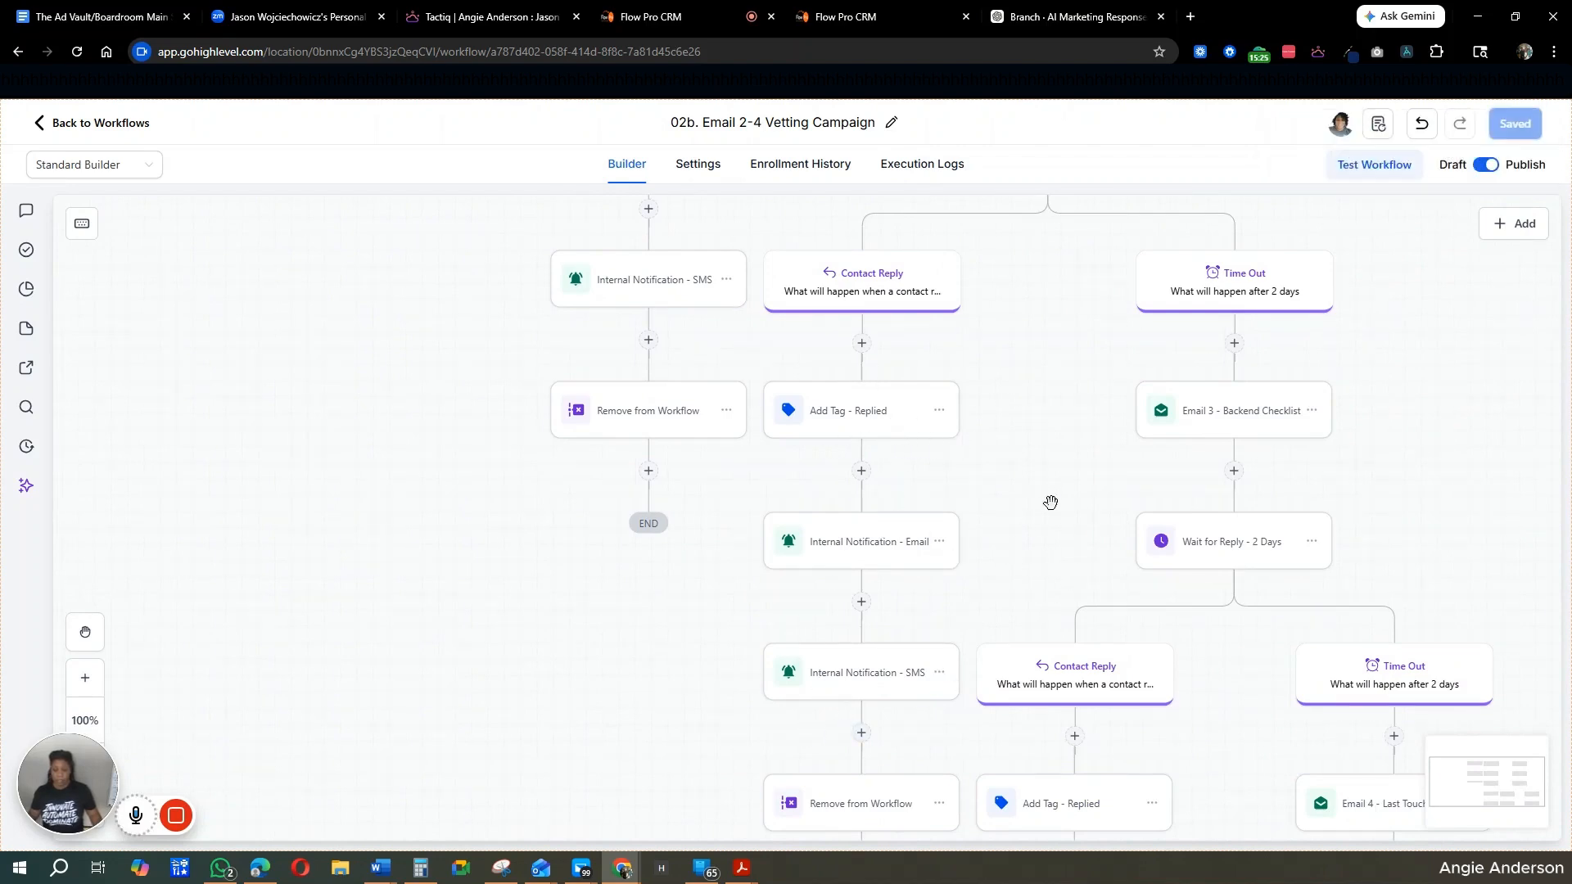
{"action": "left_click_drag", "start_coordinate": [1086, 403], "coordinate": [838, 512]}
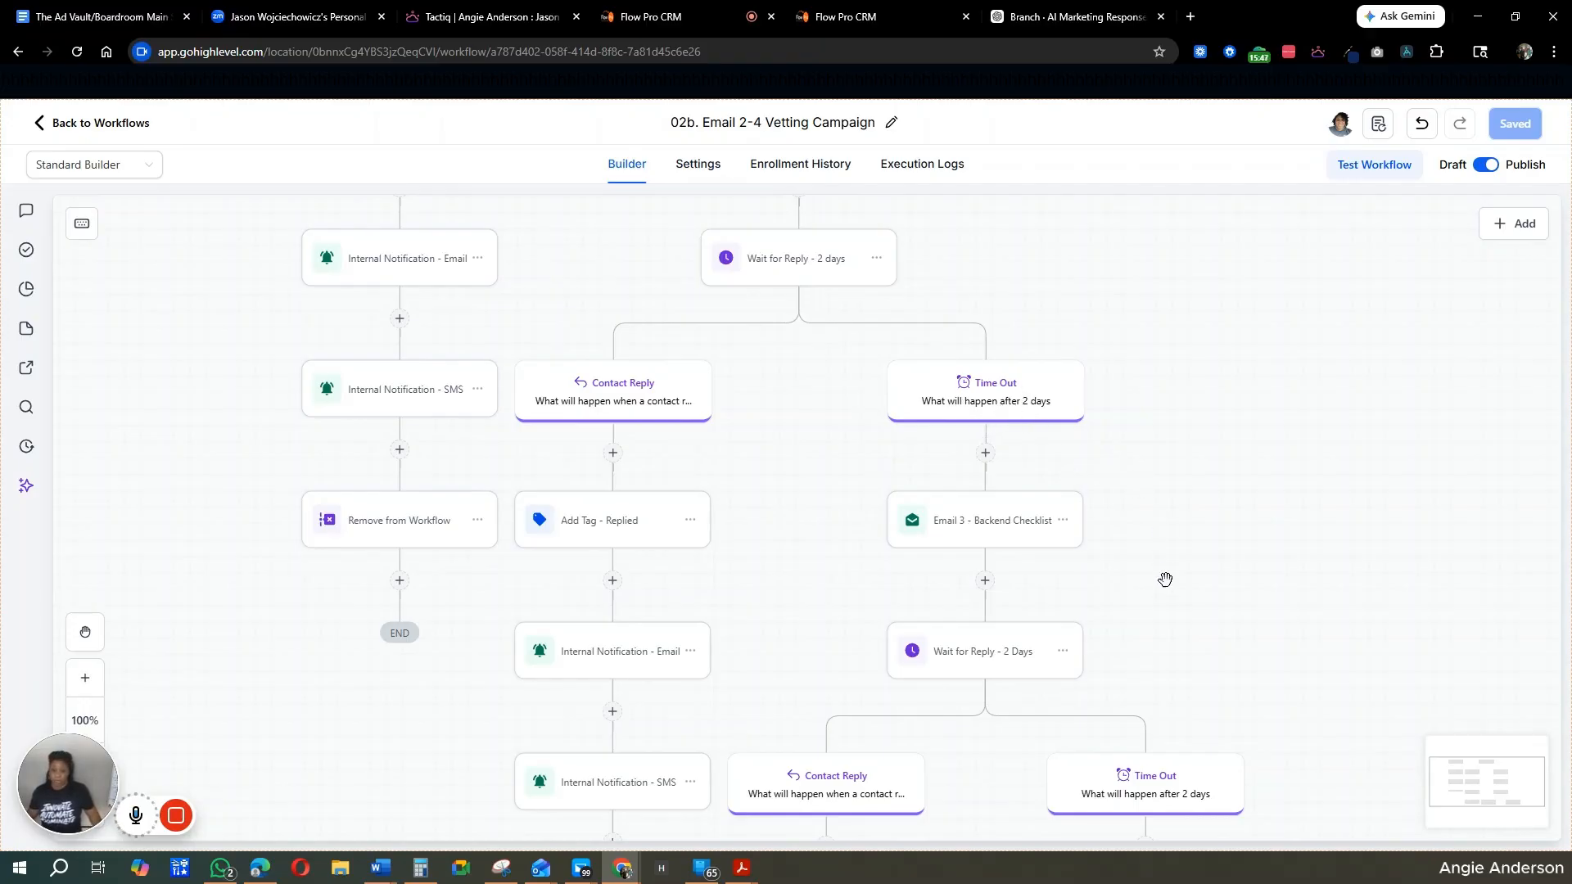
{"action": "left_click_drag", "start_coordinate": [1158, 590], "coordinate": [1155, 453]}
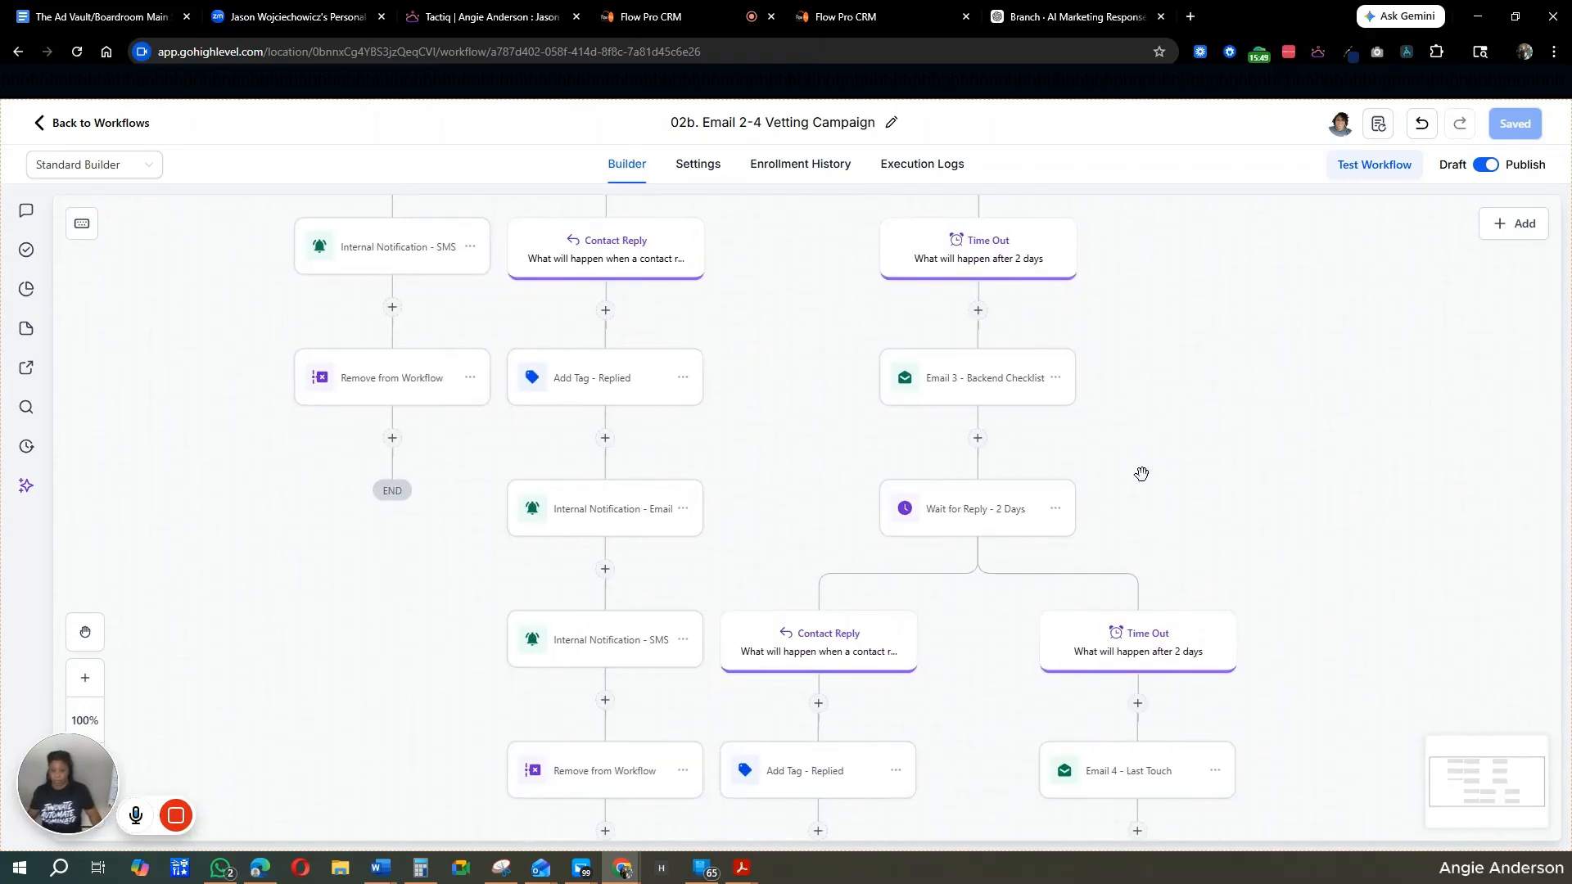
Step: Open the "Email 3 - Backend Checklist" action's email design, read the message body, and close it without saving
{"action": "left_click", "coordinate": [981, 403]}
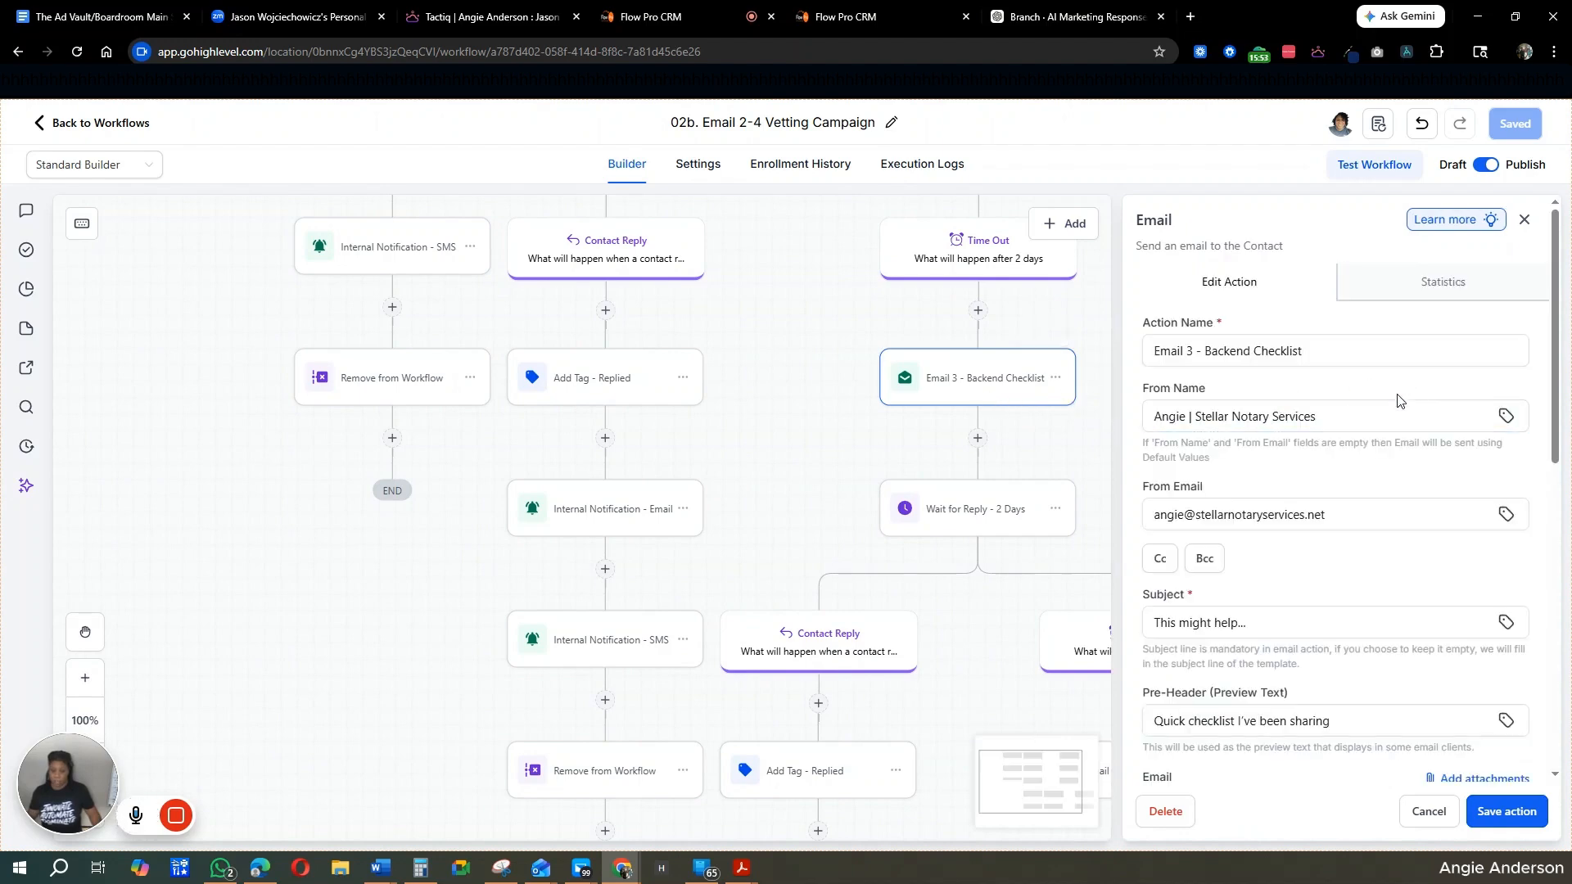
{"action": "scroll", "coordinate": [1418, 535], "scroll_direction": "down", "scroll_amount": 1}
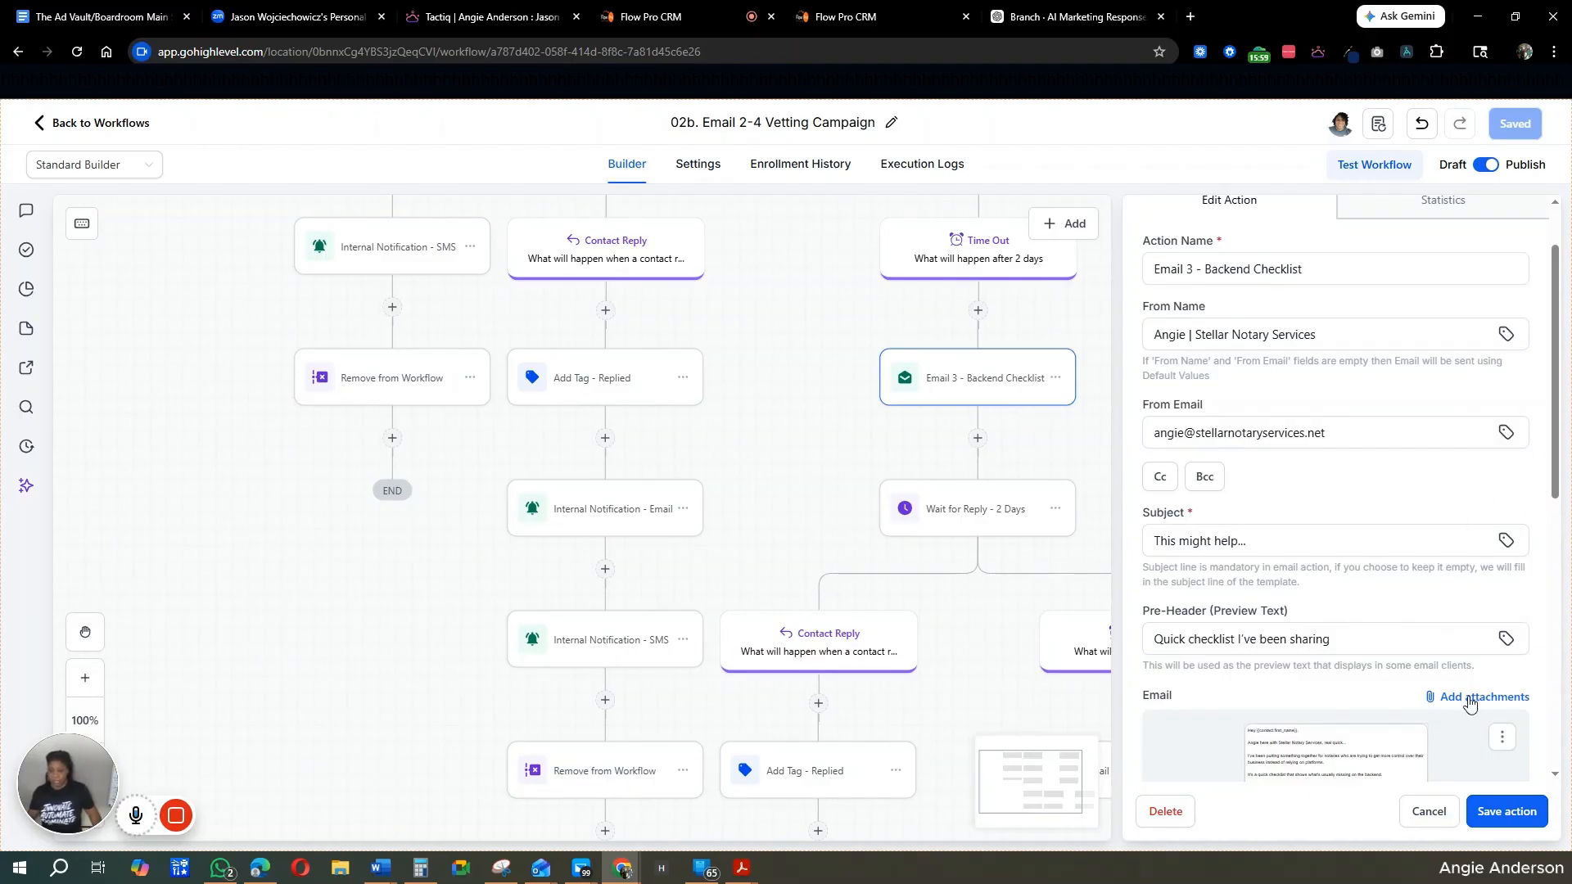
{"action": "scroll", "coordinate": [1480, 742], "scroll_direction": "down", "scroll_amount": 2}
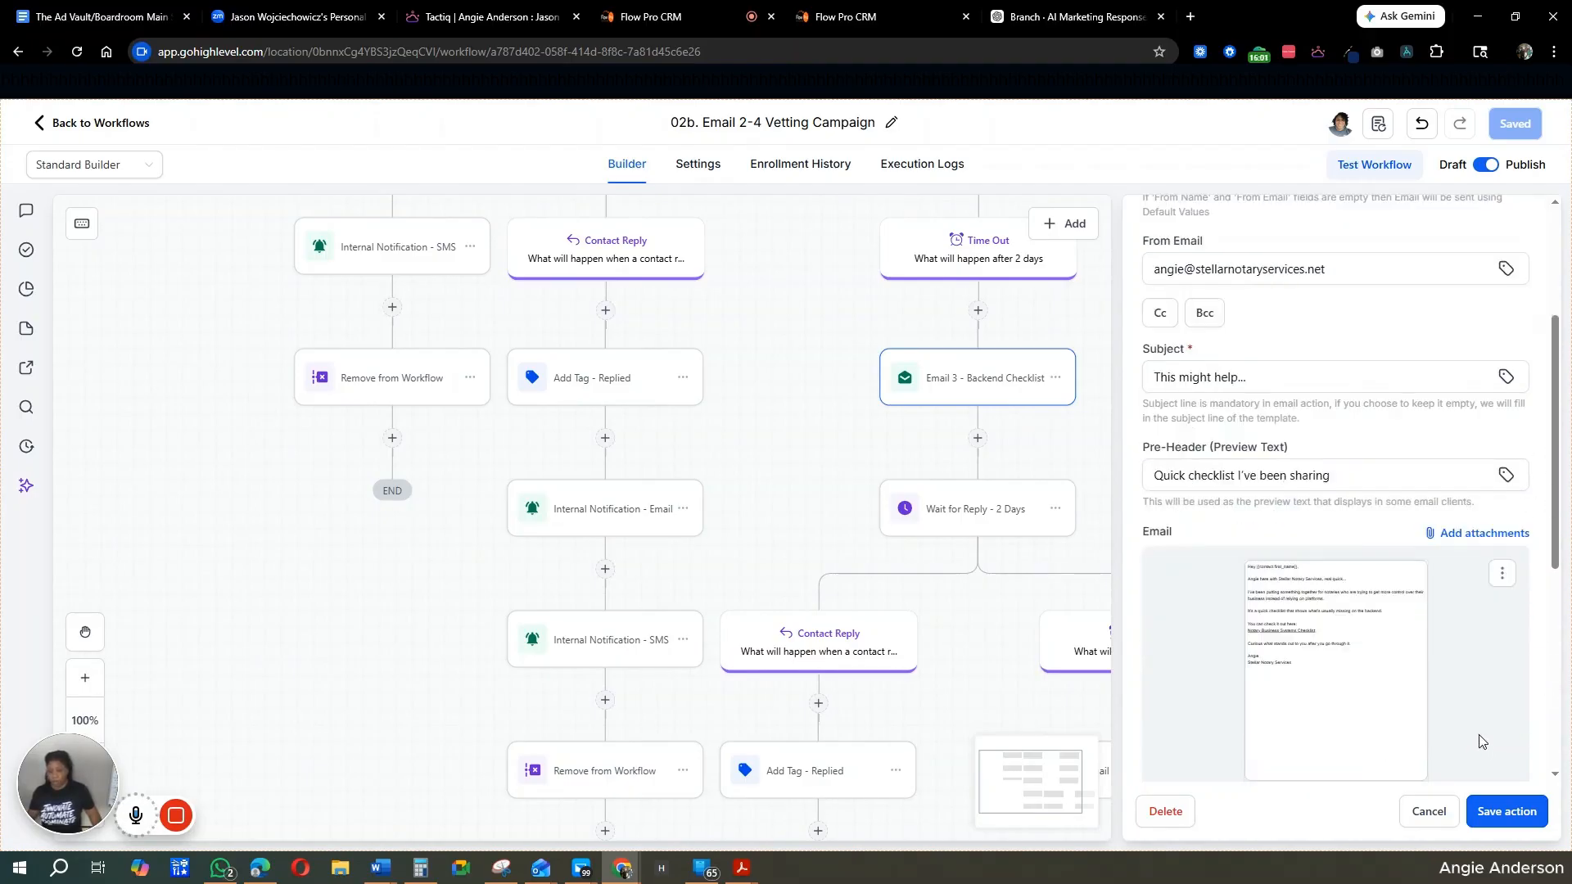
{"action": "scroll", "coordinate": [1480, 741], "scroll_direction": "down", "scroll_amount": 2}
{"action": "left_click", "coordinate": [1503, 410]}
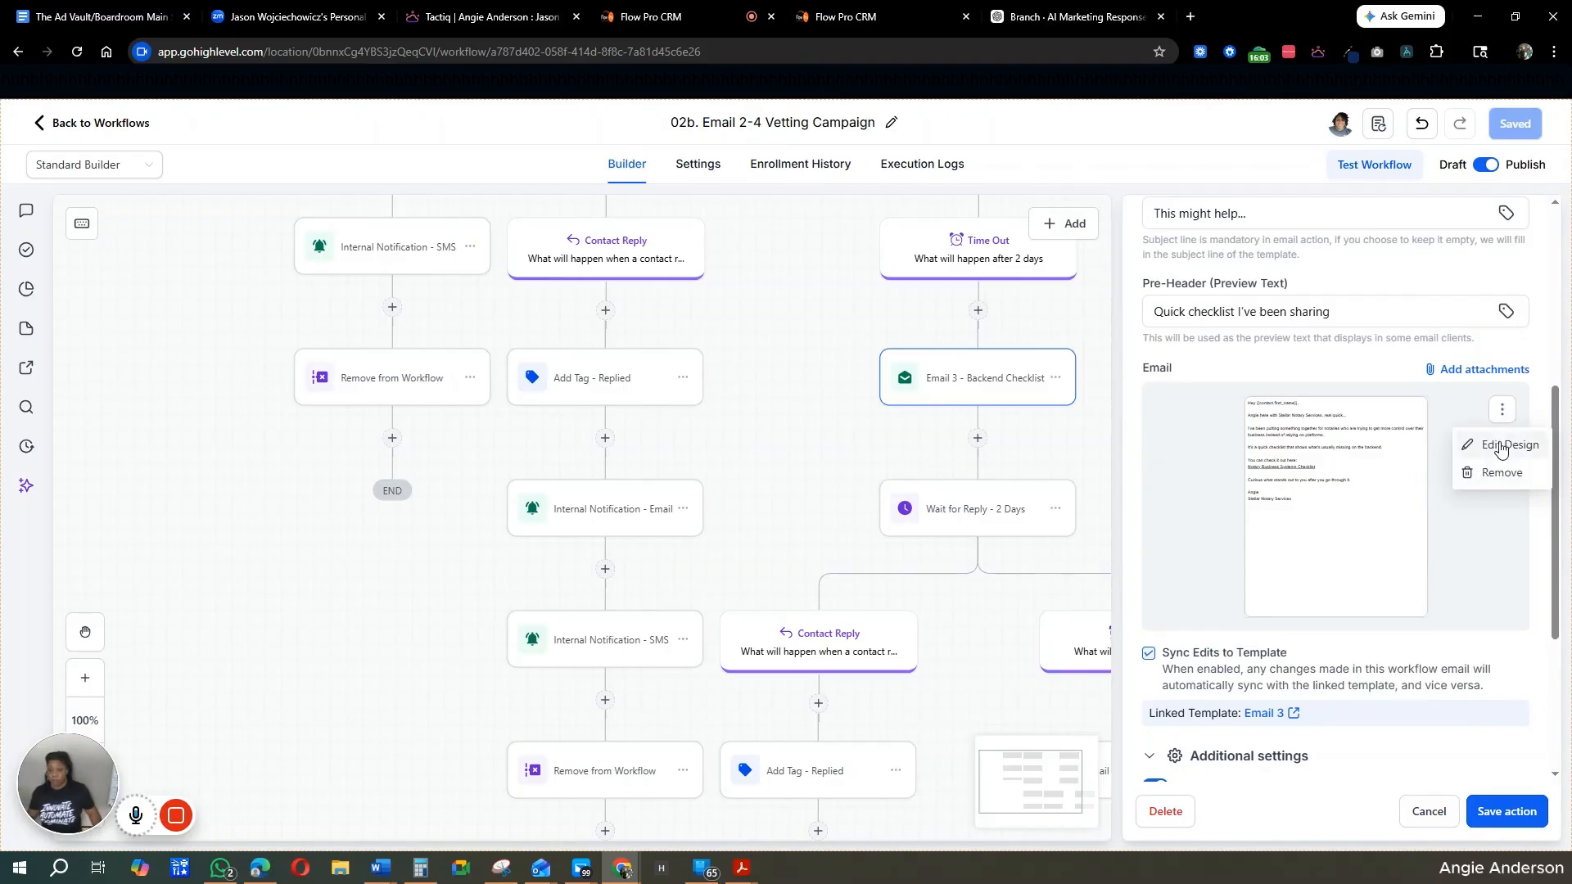
{"action": "left_click", "coordinate": [1501, 448]}
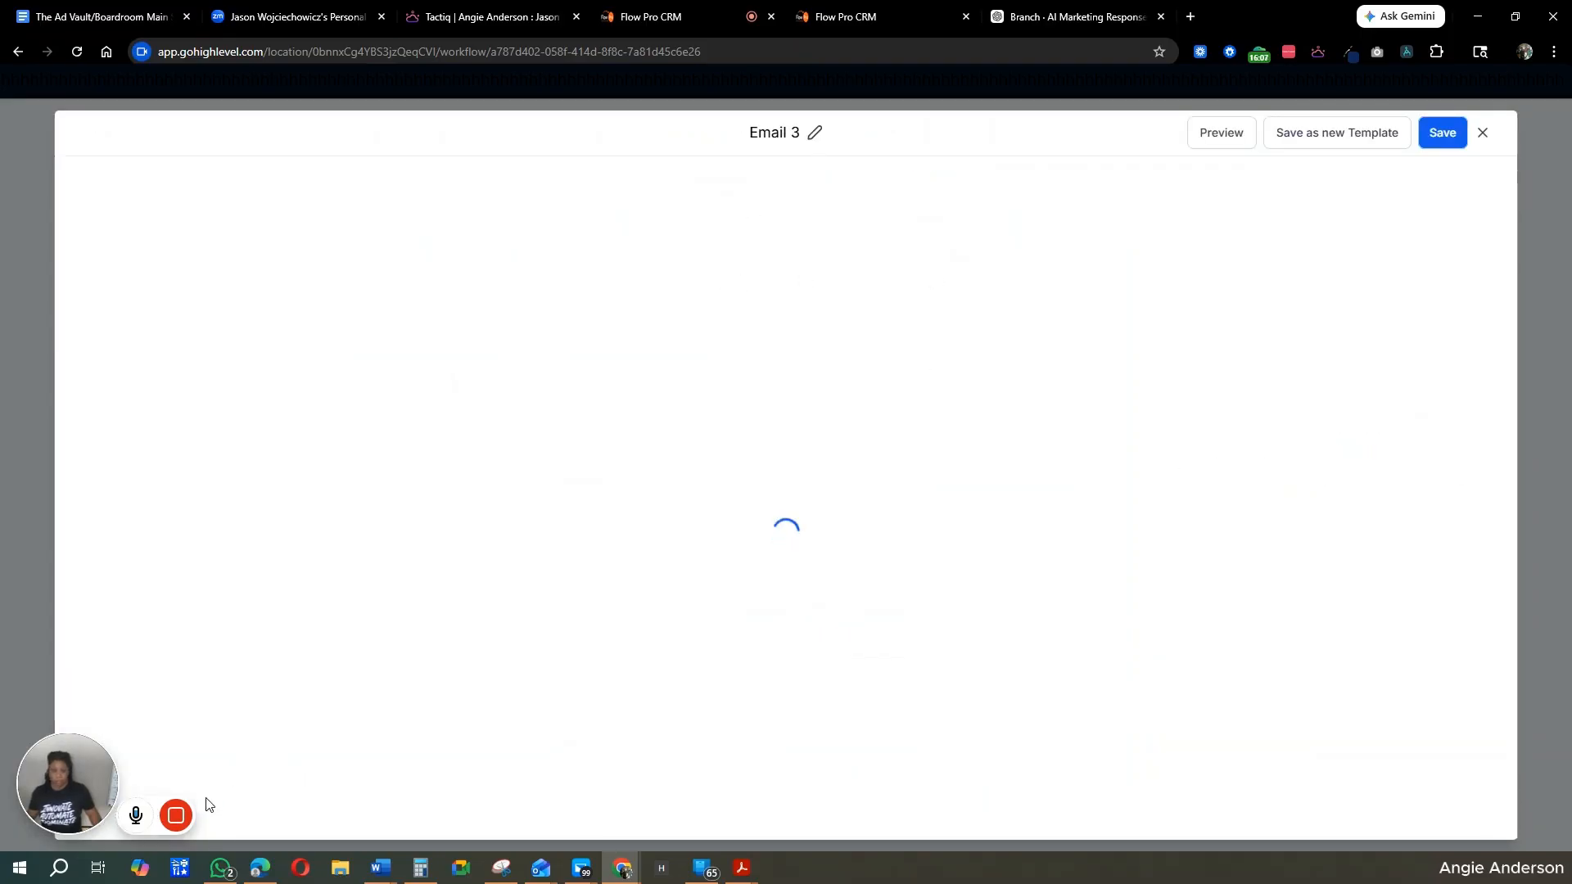
{"action": "mouse_move", "coordinate": [177, 817]}
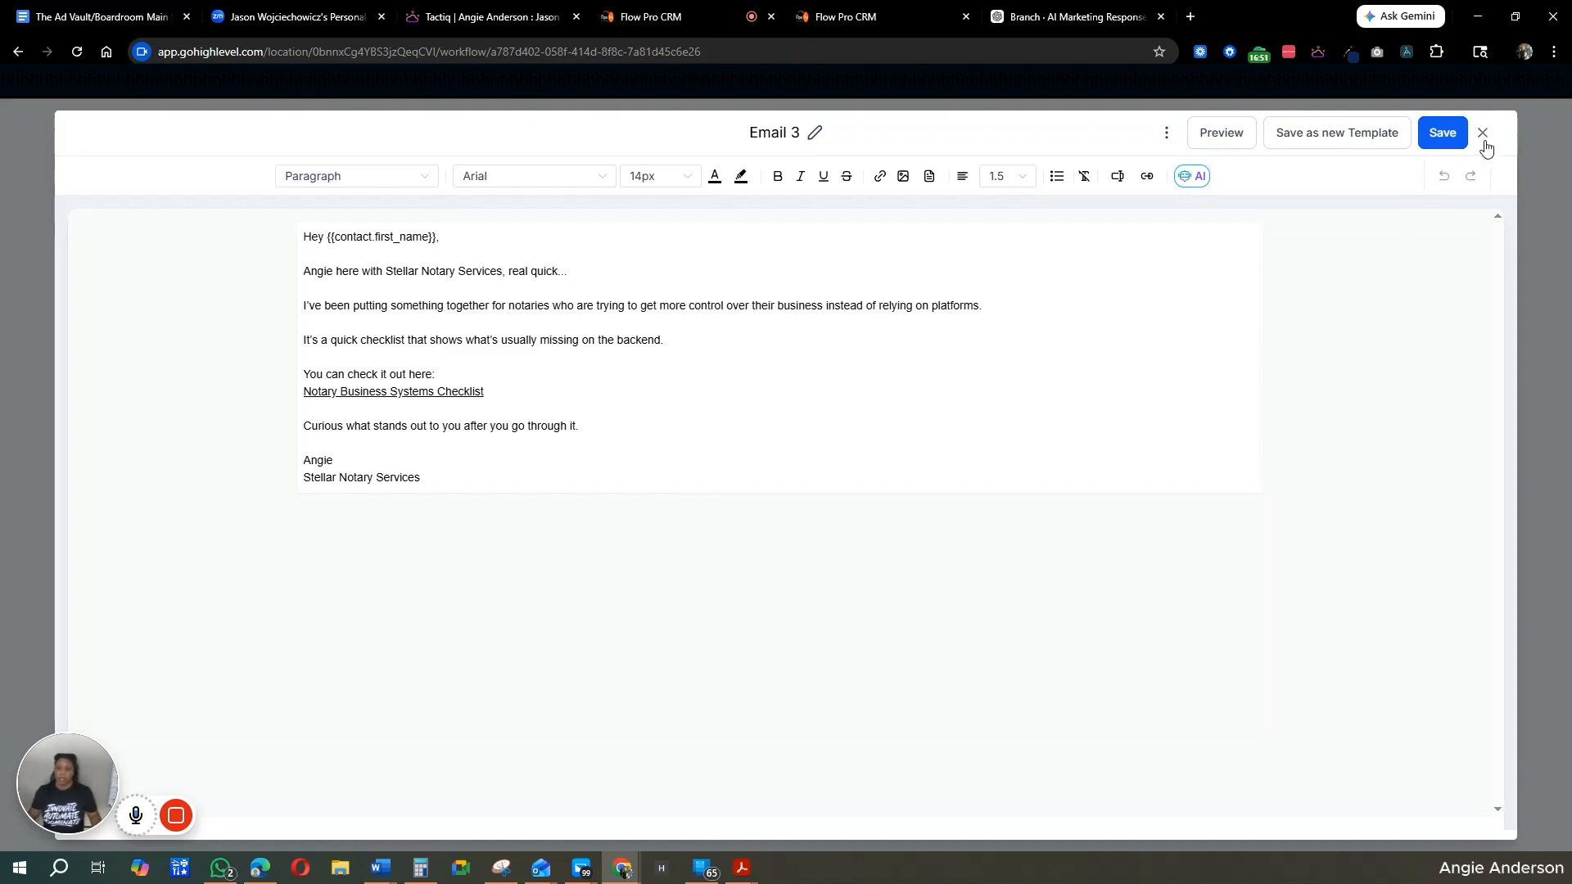
{"action": "left_click", "coordinate": [1483, 133]}
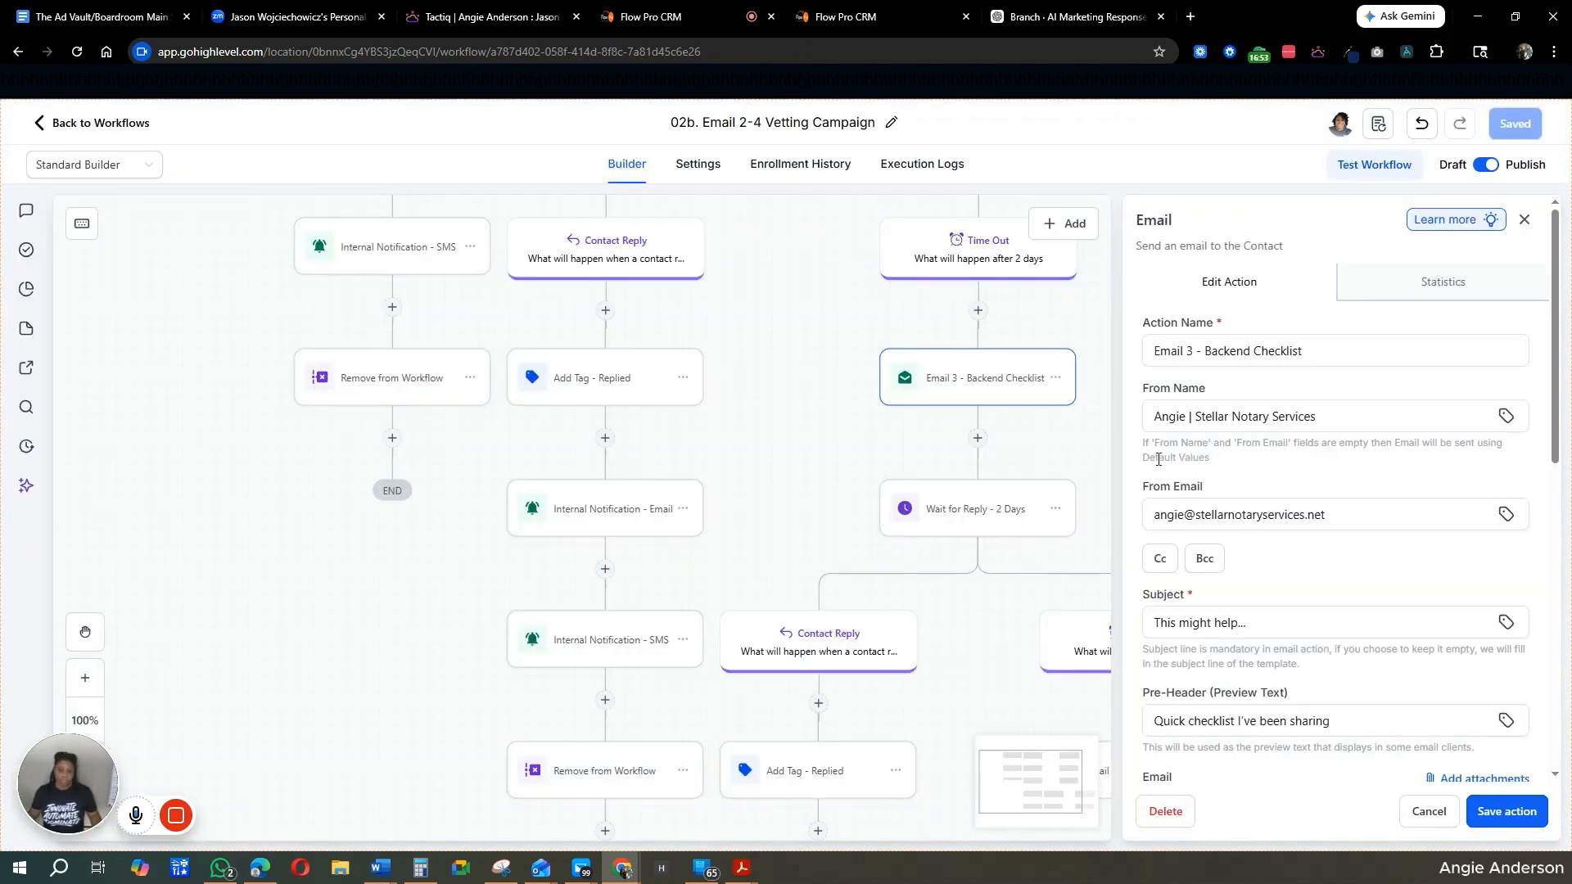
Step: Review the Add Tags conditions in Email 3's additional settings, then cancel out of the dialog and the action
{"action": "scroll", "coordinate": [1214, 532], "scroll_direction": "down", "scroll_amount": 10}
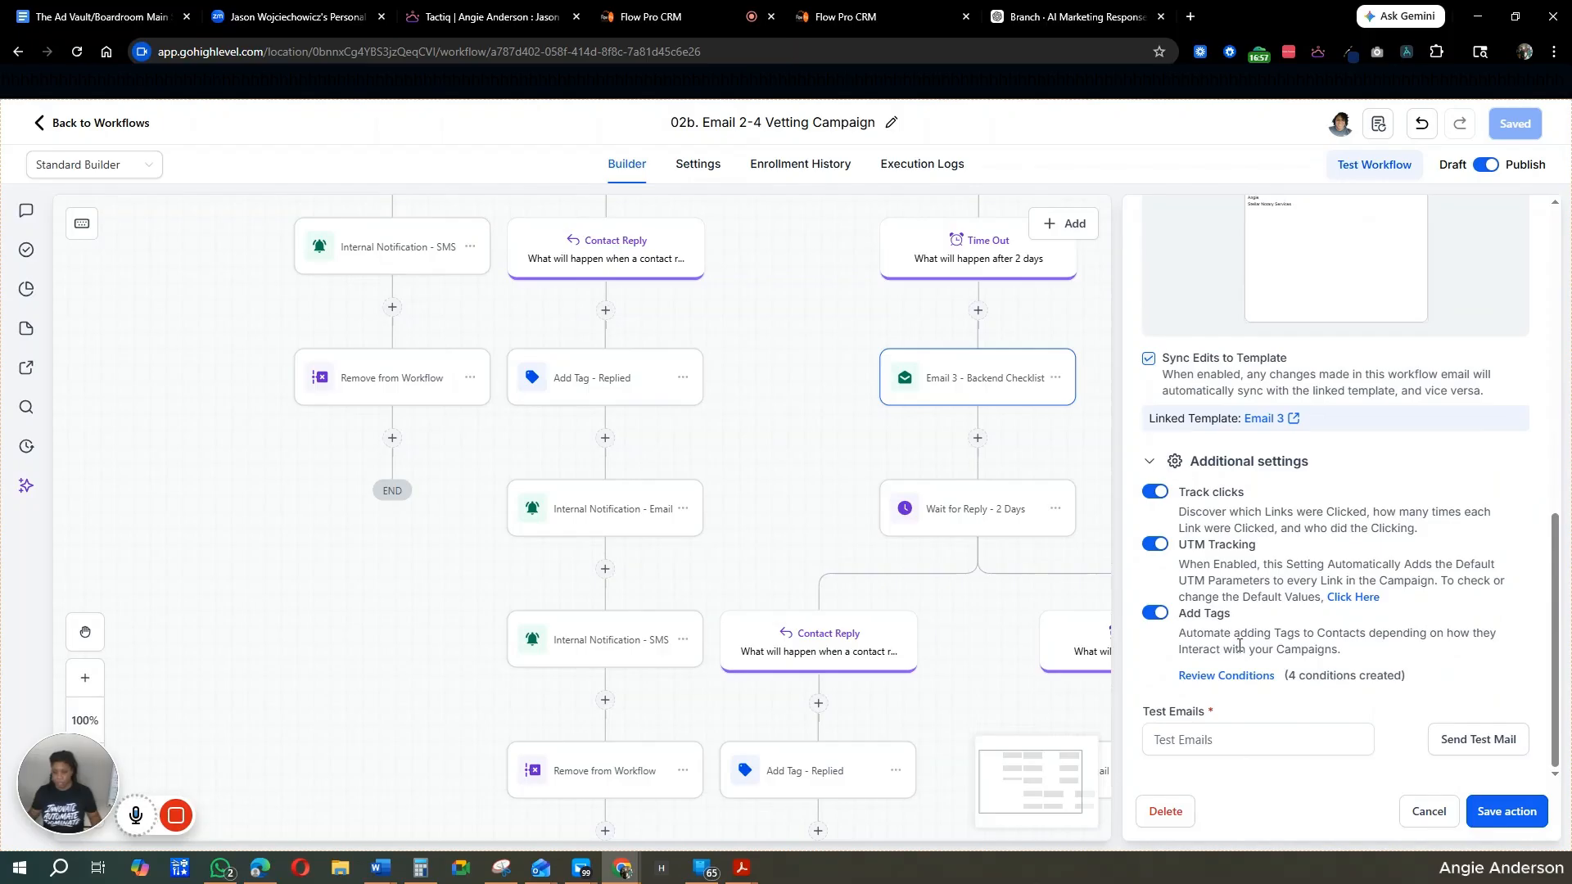
{"action": "left_click", "coordinate": [1226, 676]}
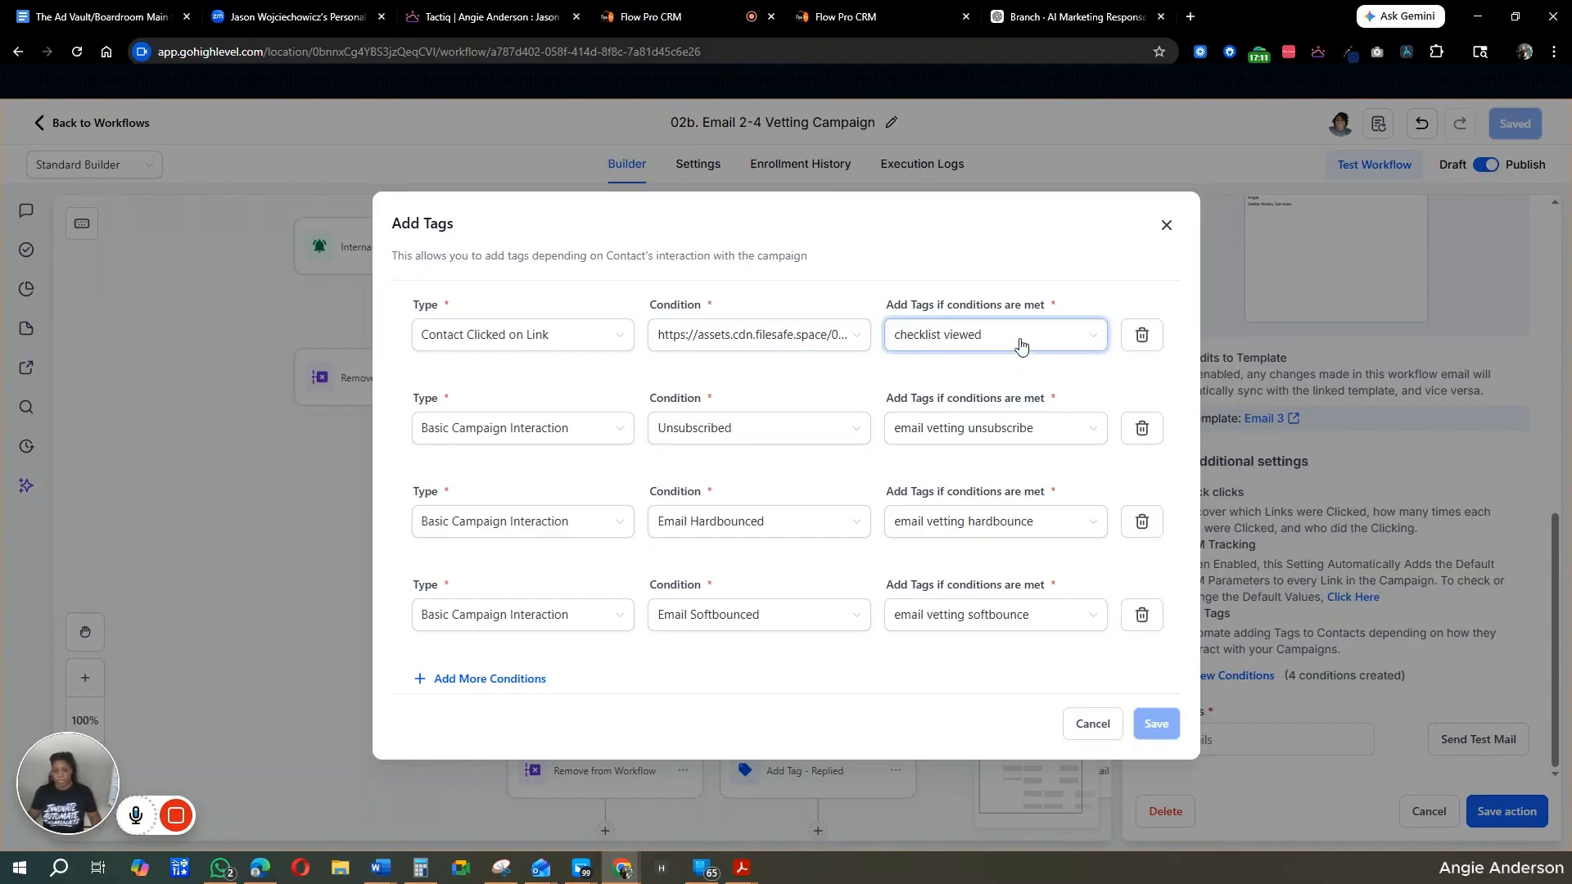
{"action": "left_click", "coordinate": [1091, 729]}
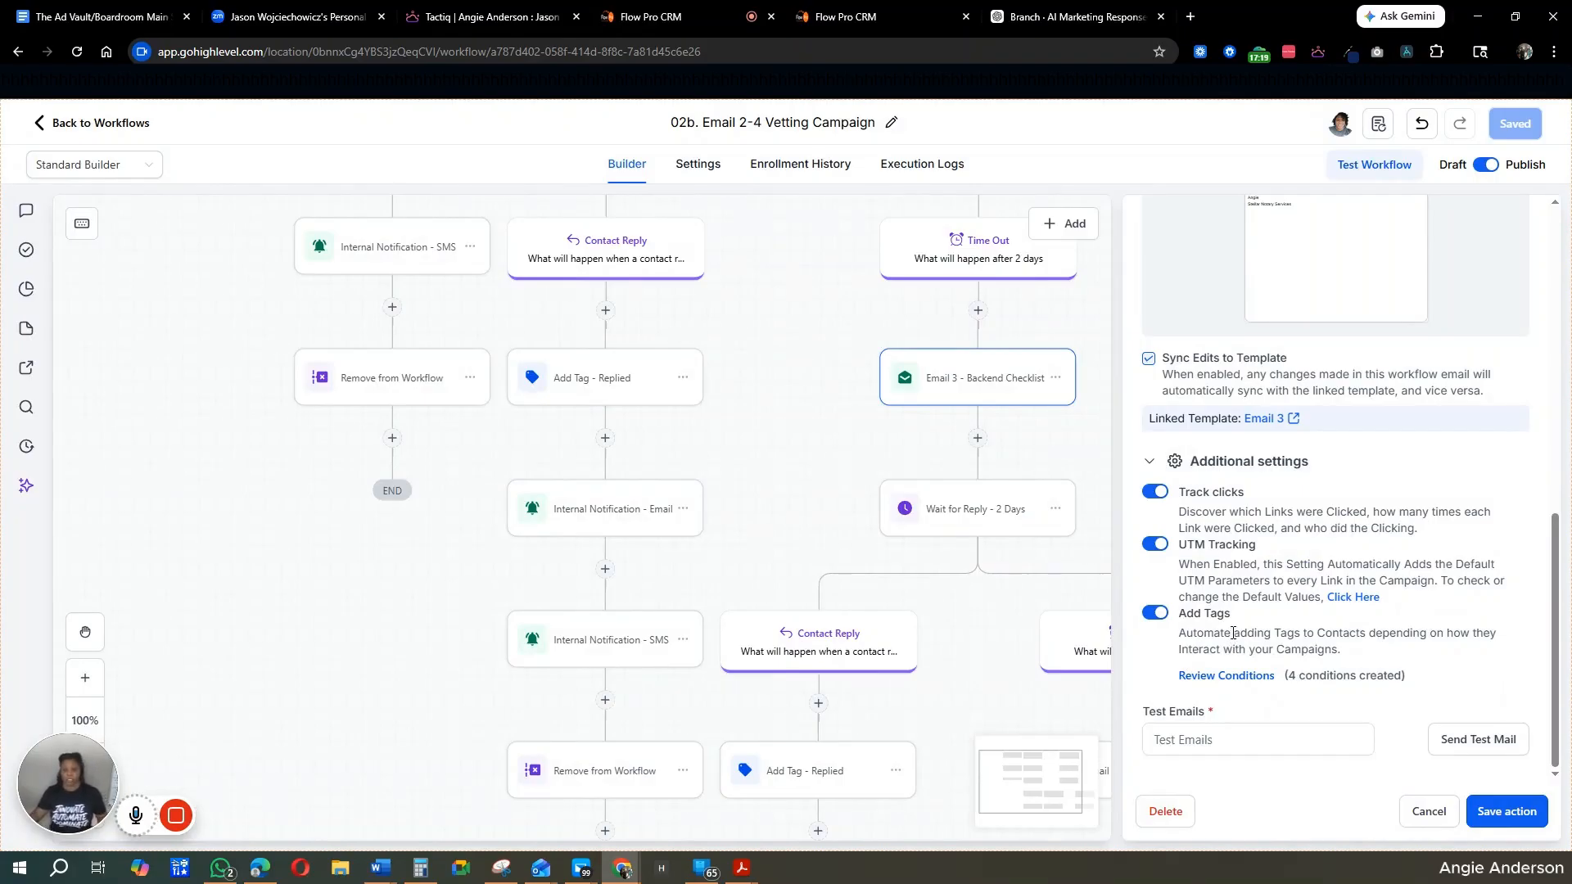
{"action": "left_click", "coordinate": [1410, 815]}
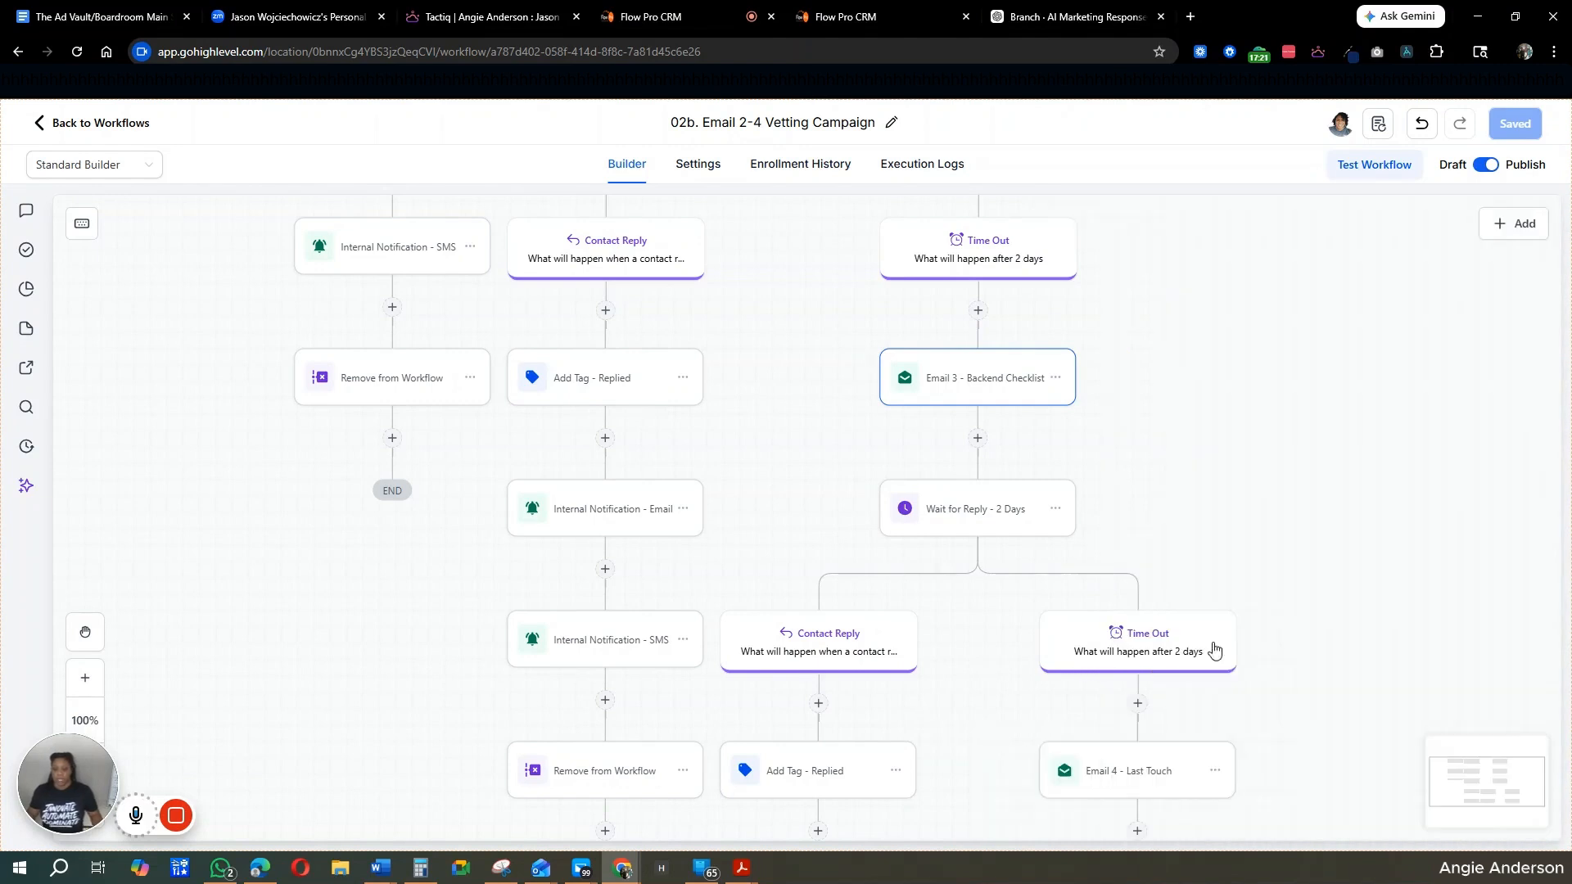
Step: Look over the branches after Email 3's "Wait for Reply - 2 Days" step, down to "Email 4 - Last Touch" and "Wait 1 day"
{"action": "scroll", "coordinate": [1214, 650], "scroll_direction": "down", "scroll_amount": 2}
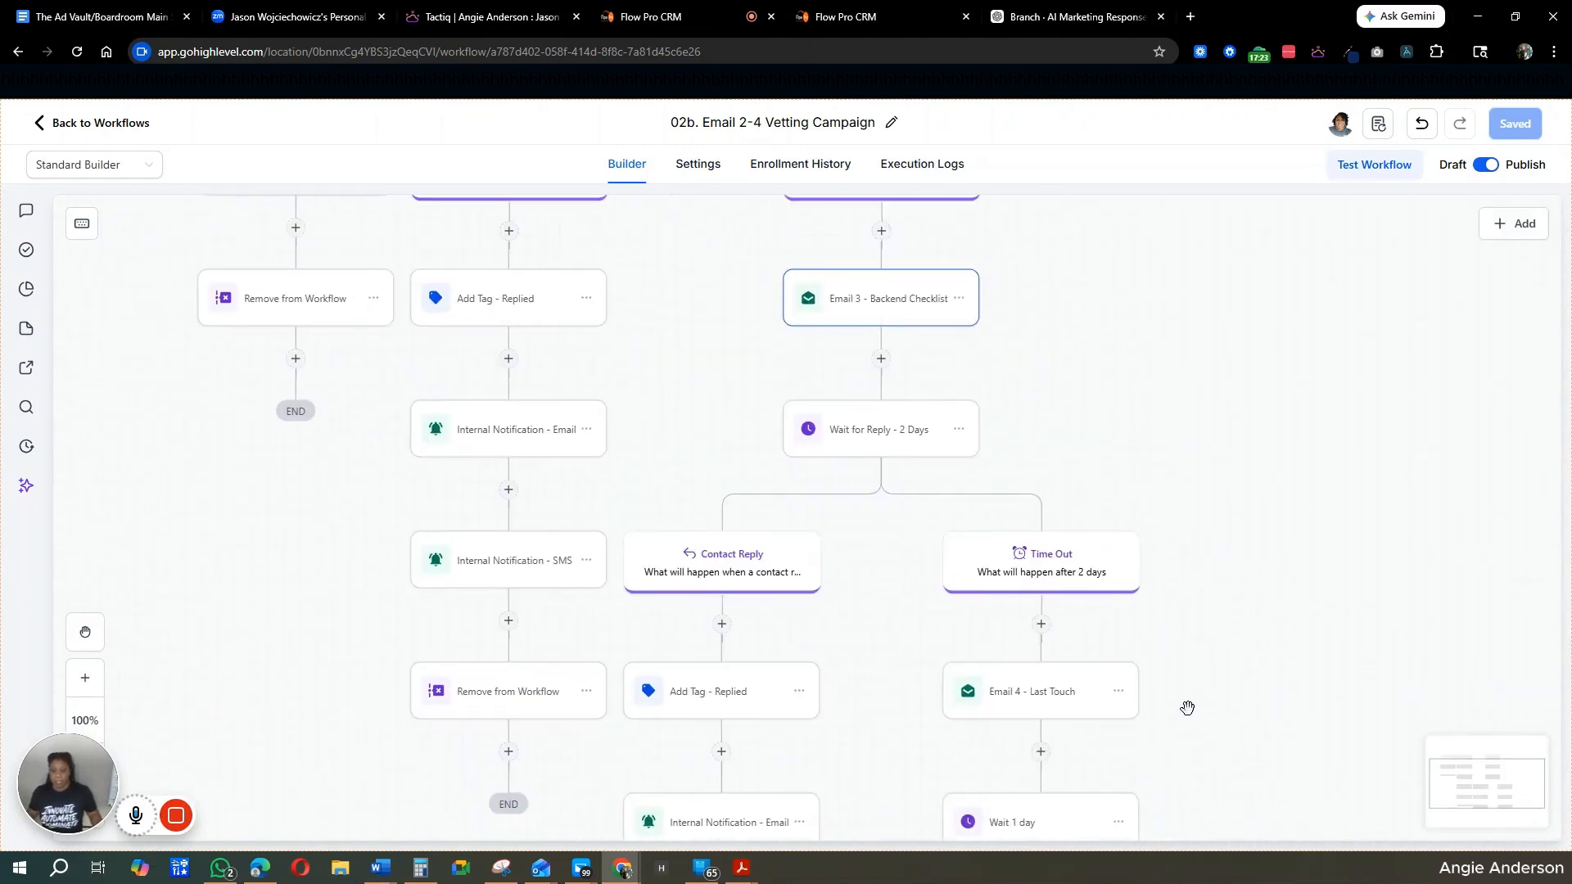
{"action": "scroll", "coordinate": [1187, 704], "scroll_direction": "down", "scroll_amount": 2}
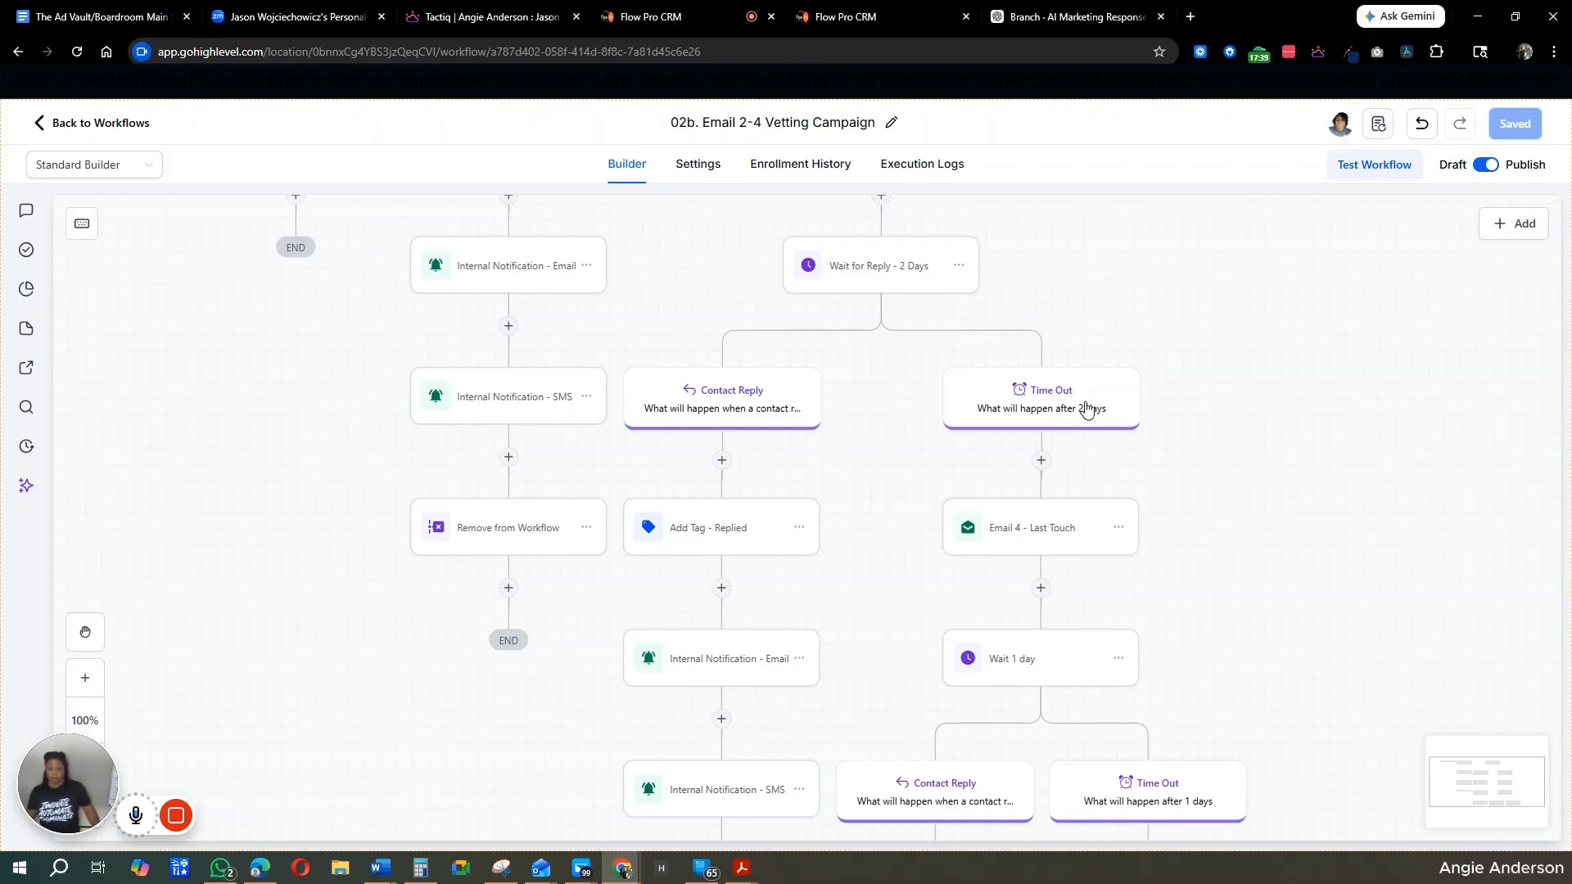
Step: Open the "Email 4 - Last Touch" action's email design, read the message body, and close the design and the action without saving
{"action": "left_click", "coordinate": [1054, 532]}
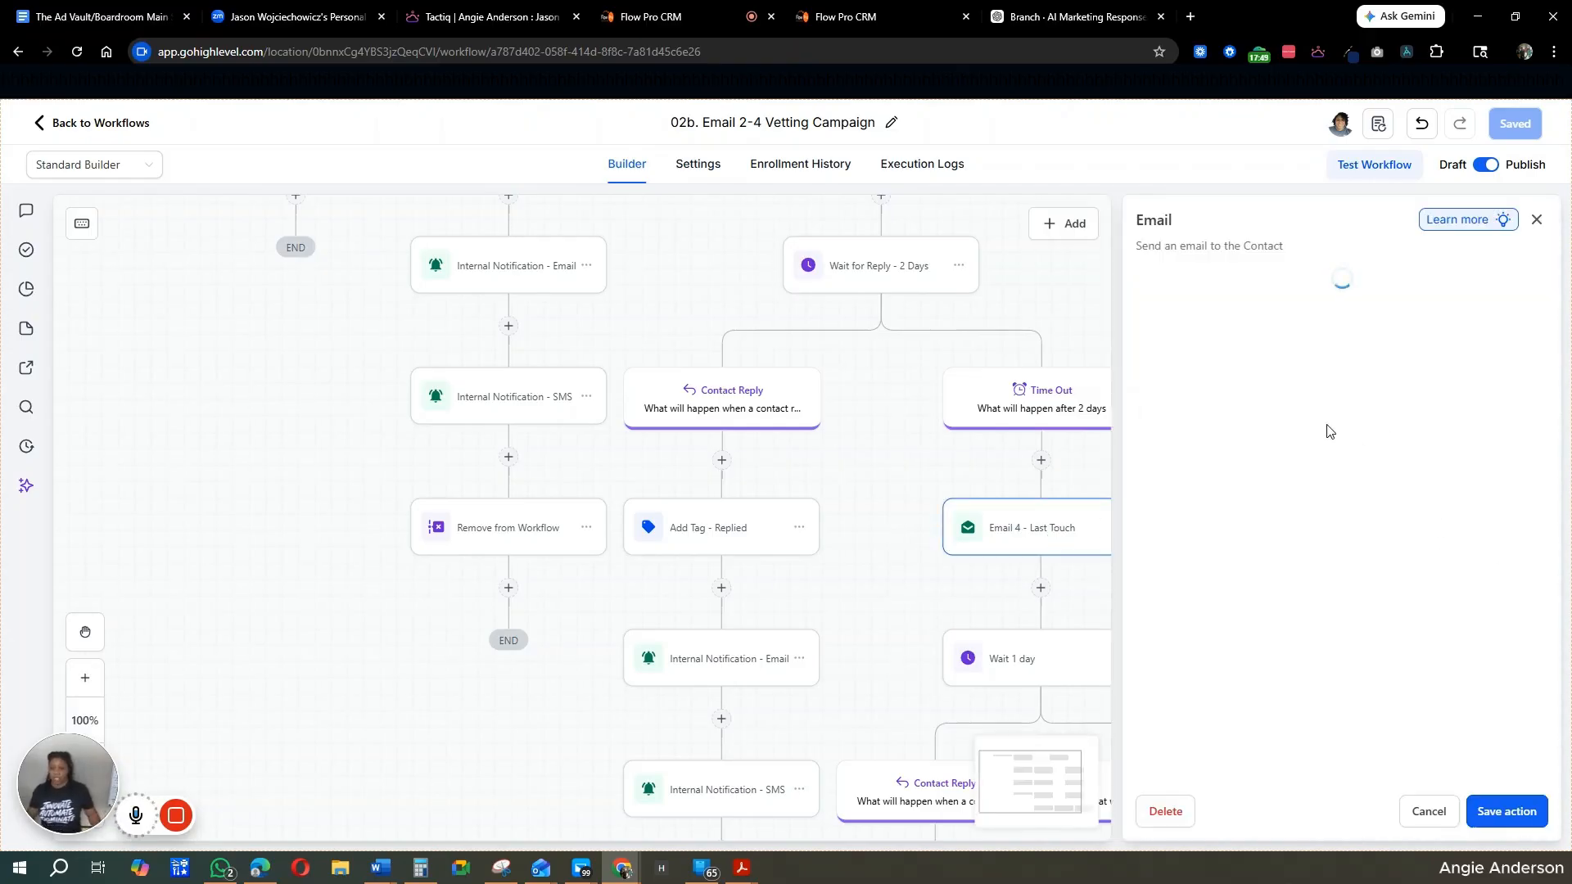
{"action": "scroll", "coordinate": [1348, 548], "scroll_direction": "down", "scroll_amount": 4}
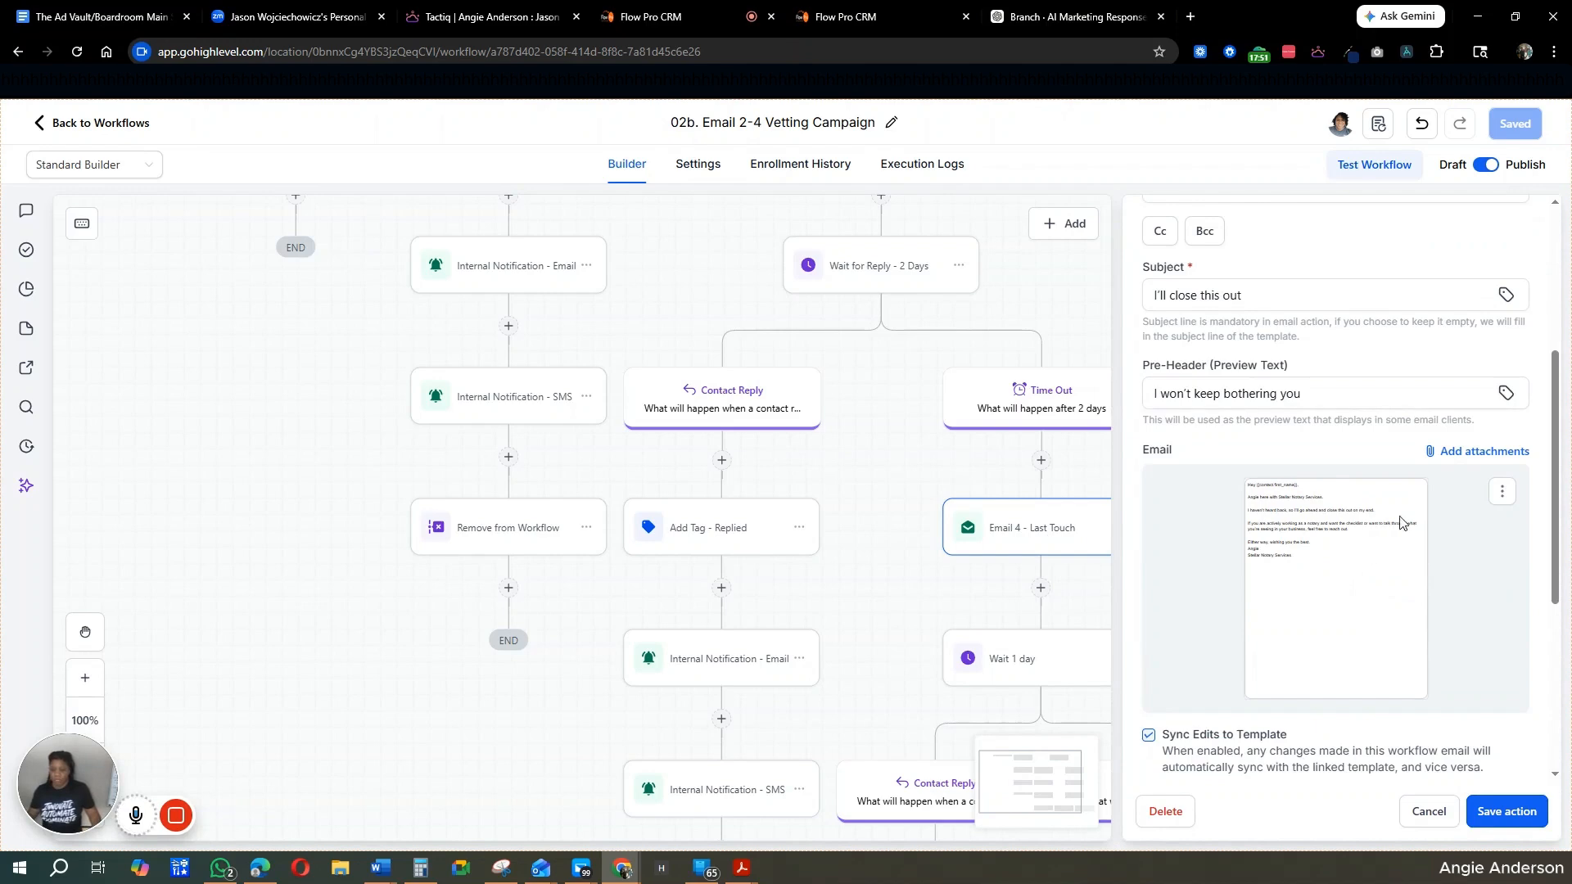
{"action": "left_click", "coordinate": [1501, 494]}
{"action": "left_click", "coordinate": [1494, 525]}
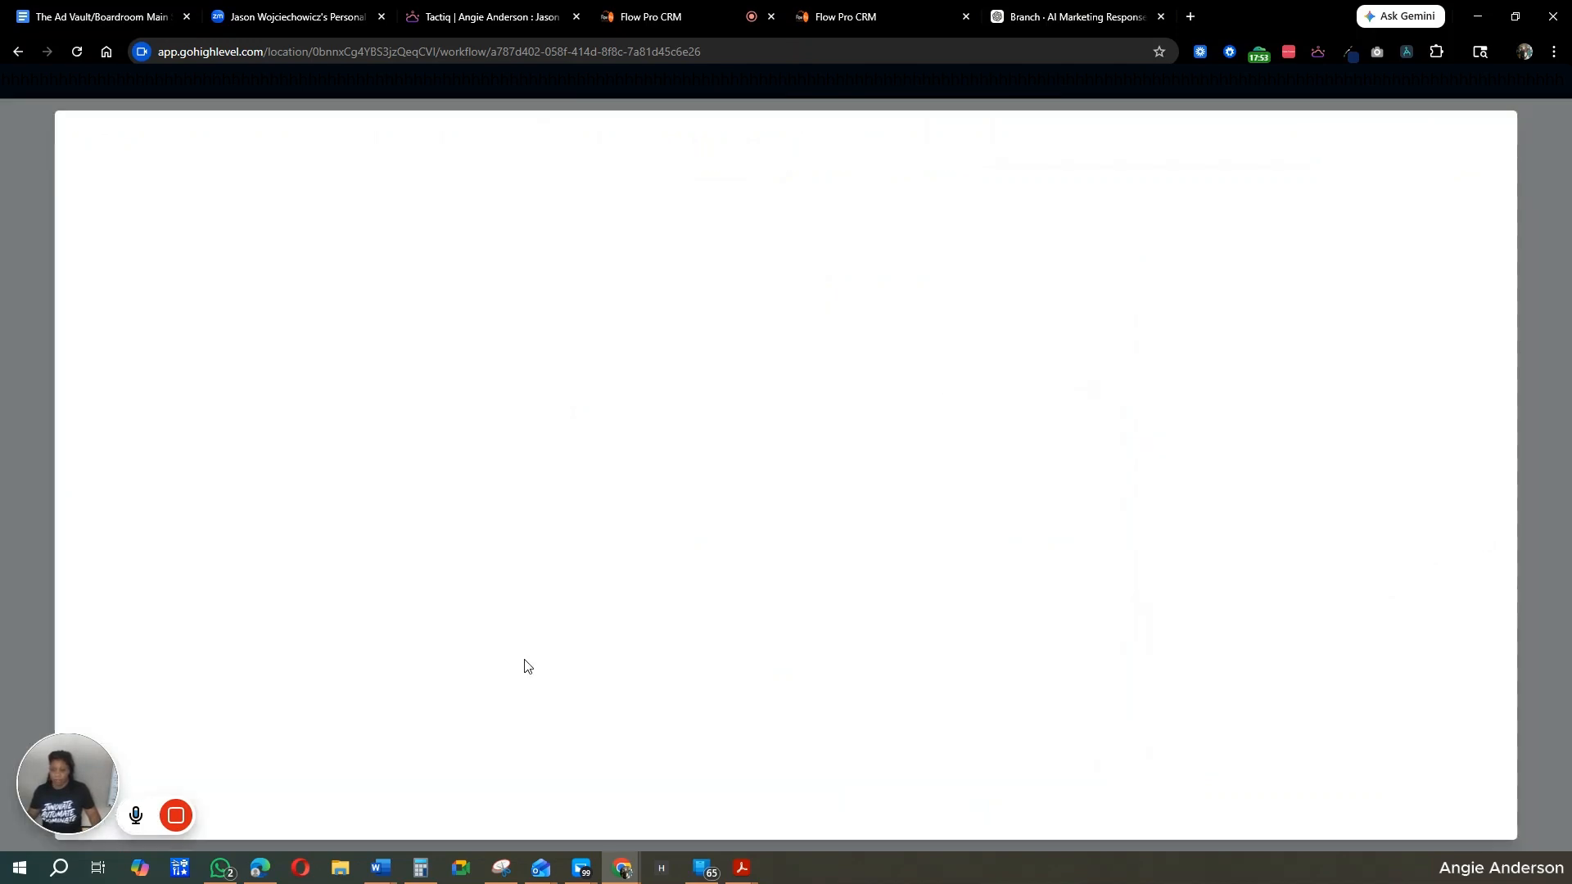
{"action": "mouse_move", "coordinate": [179, 827]}
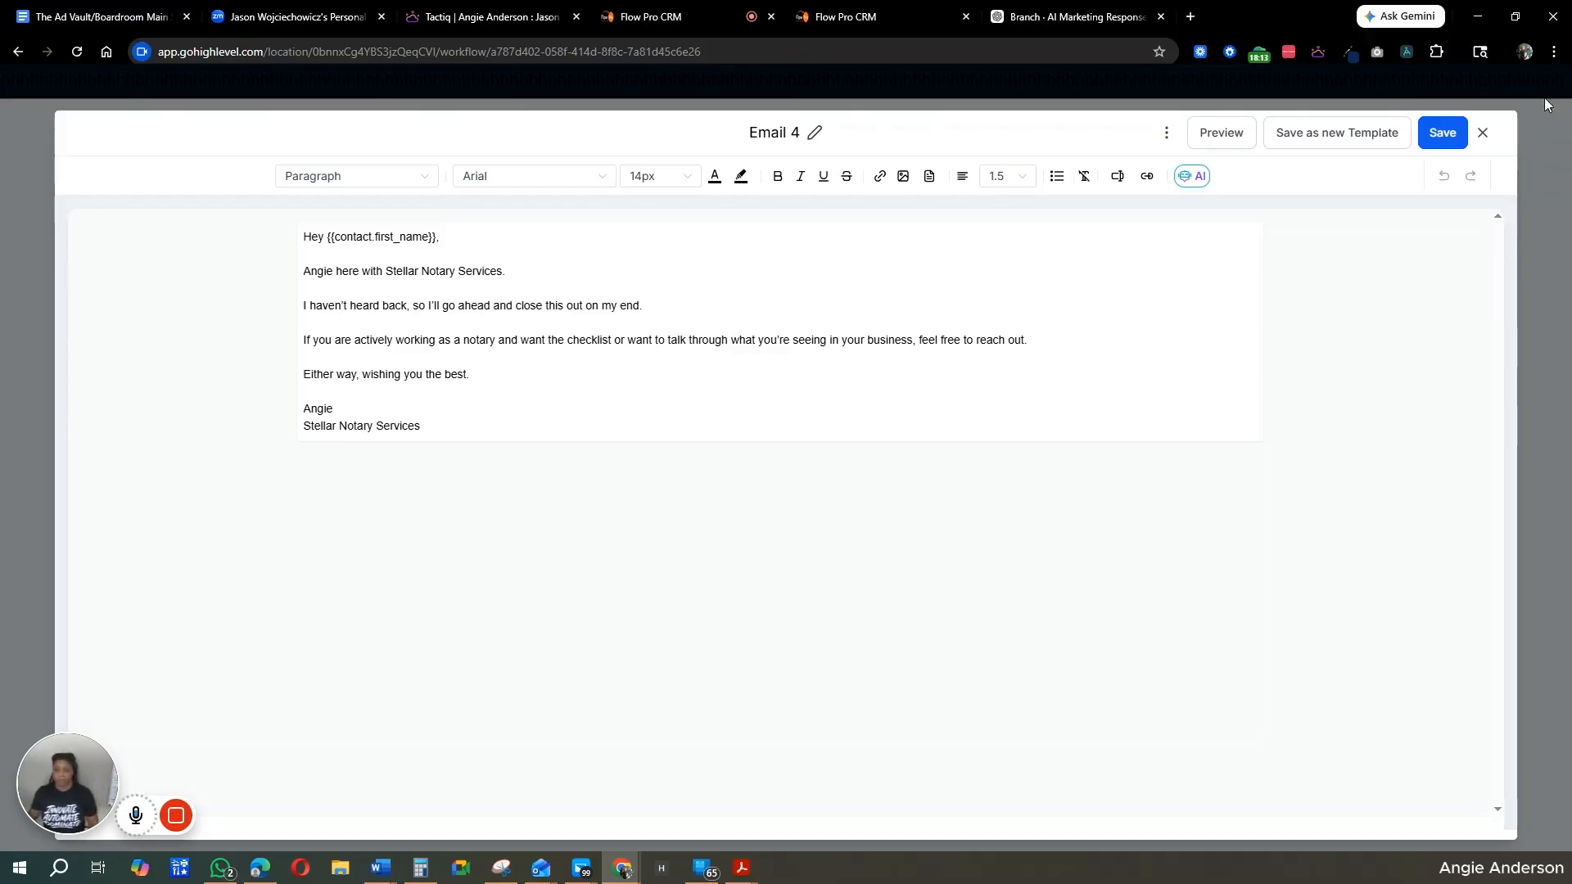
{"action": "left_click", "coordinate": [1482, 132]}
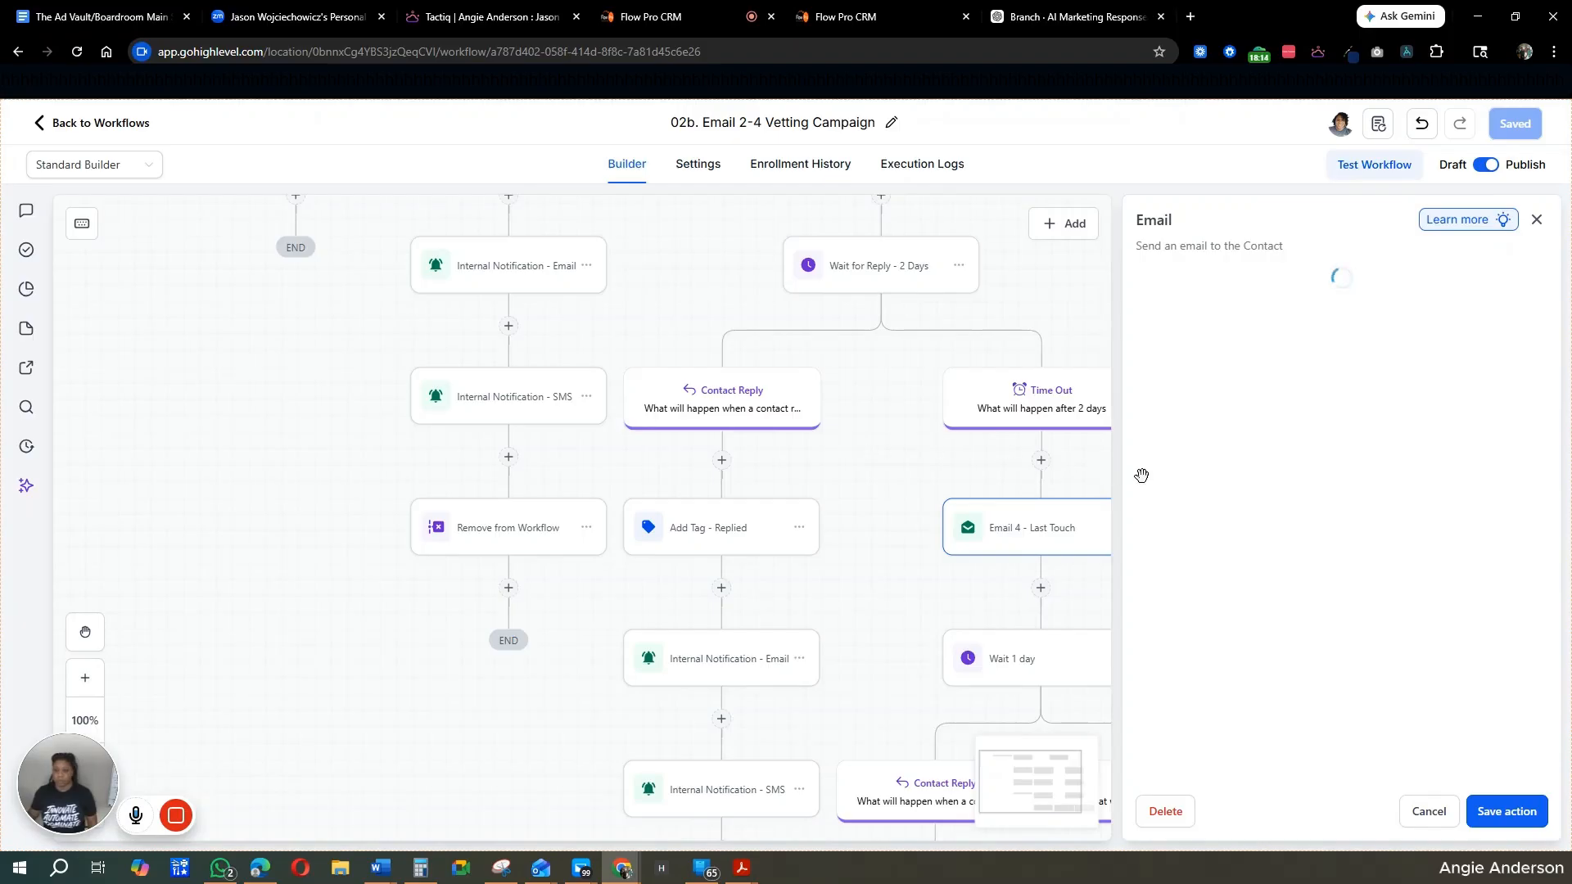
{"action": "left_click", "coordinate": [1429, 814]}
Step: Look over the Contact Reply and Time Out branches after Email 4's "Wait 1 day" step, down to their ends
{"action": "scroll", "coordinate": [1146, 696], "scroll_direction": "down", "scroll_amount": 2}
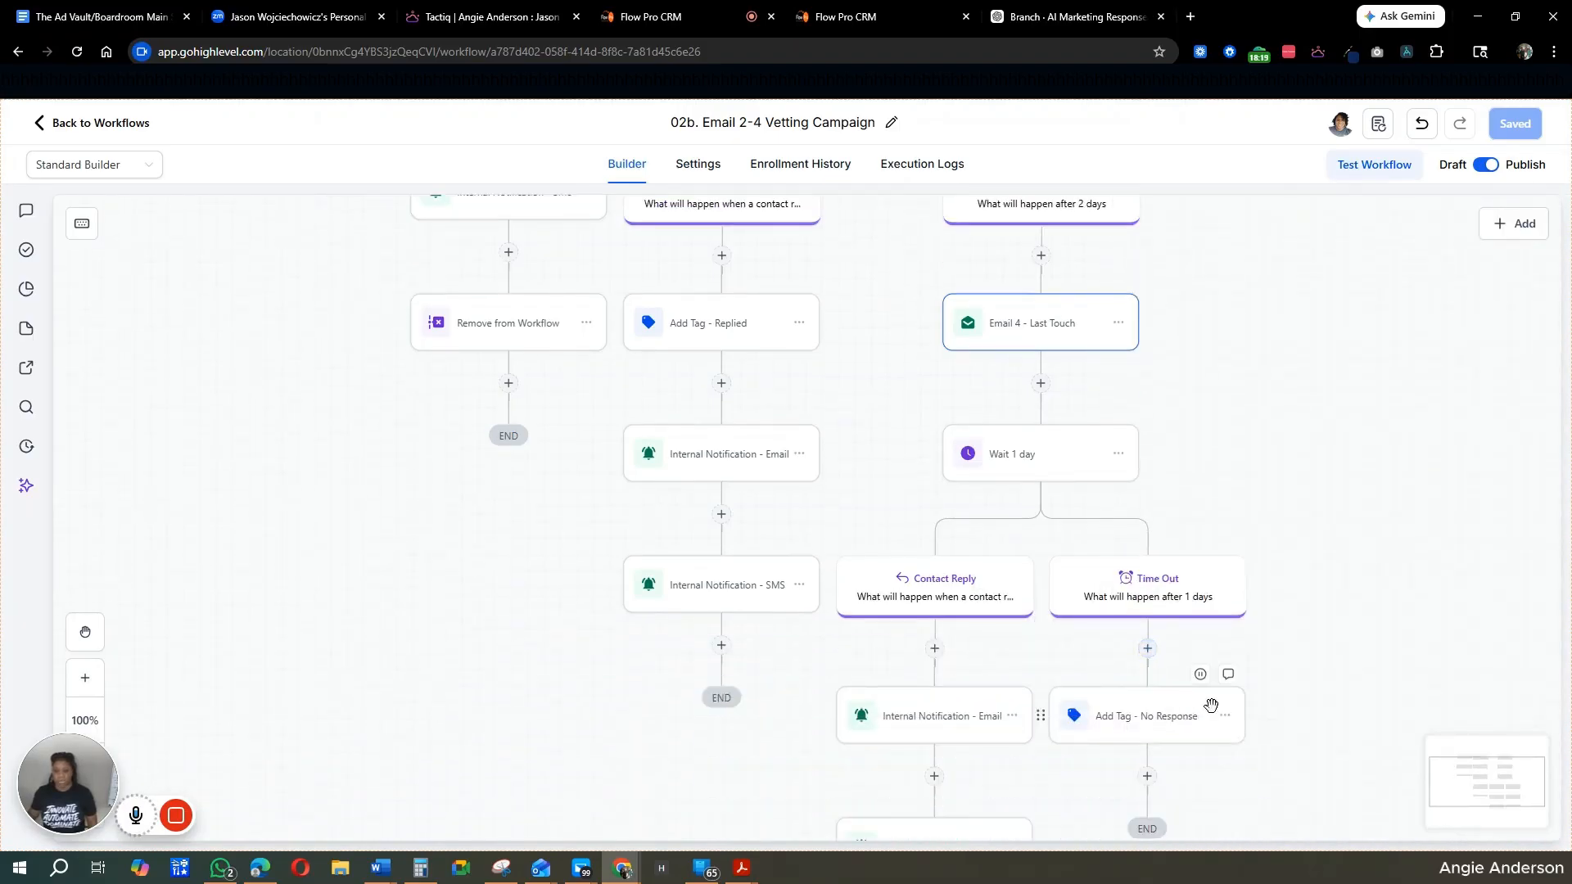
{"action": "scroll", "coordinate": [1212, 706], "scroll_direction": "down", "scroll_amount": 1}
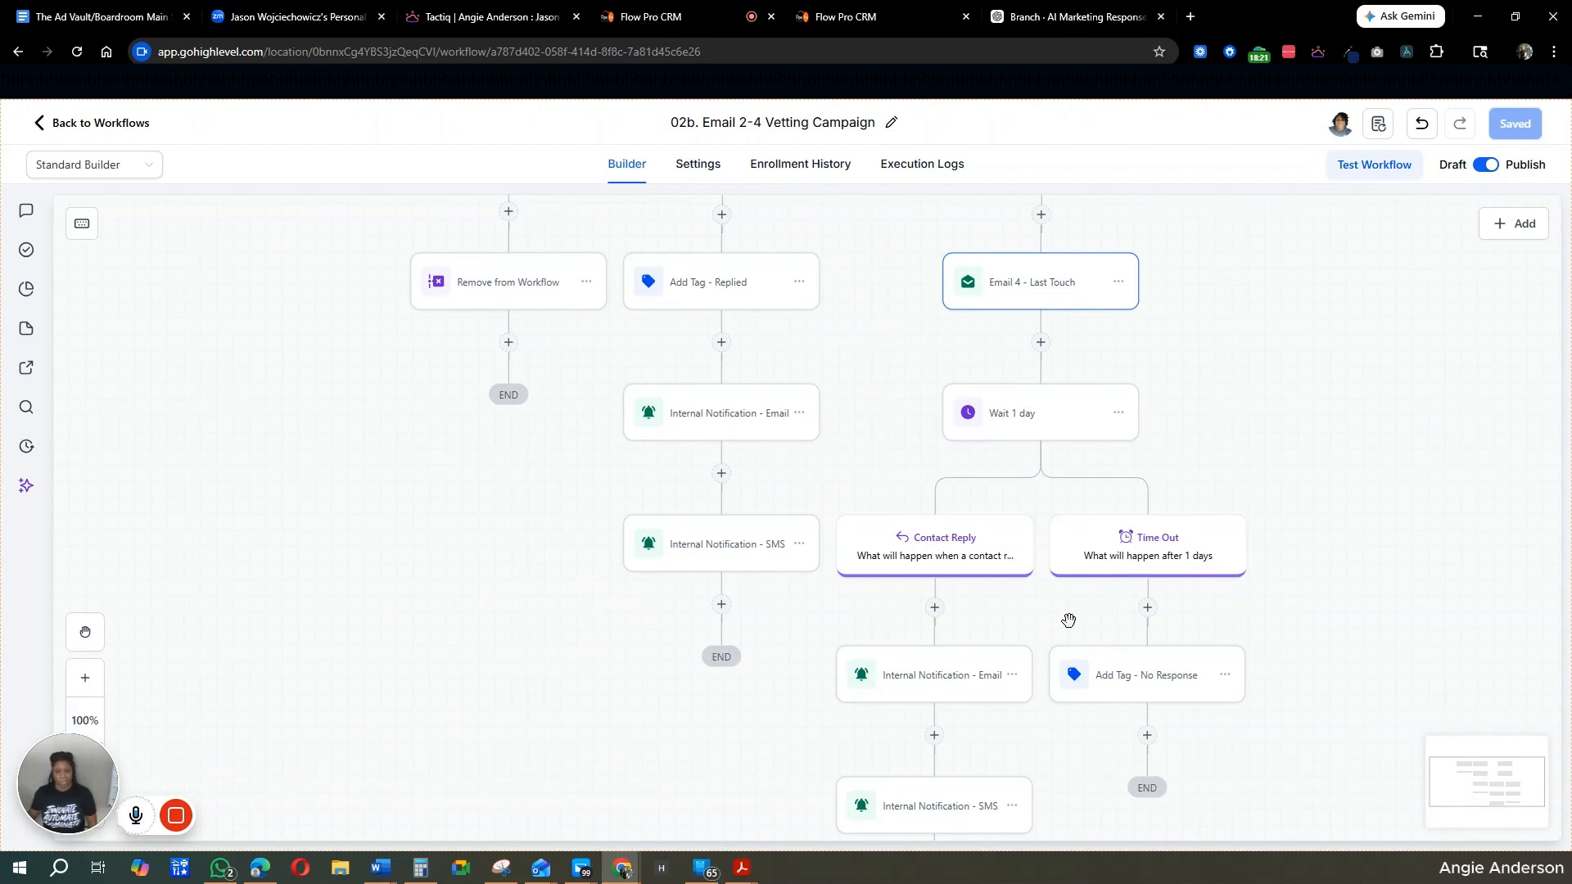
{"action": "scroll", "coordinate": [1069, 620], "scroll_direction": "down", "scroll_amount": 2}
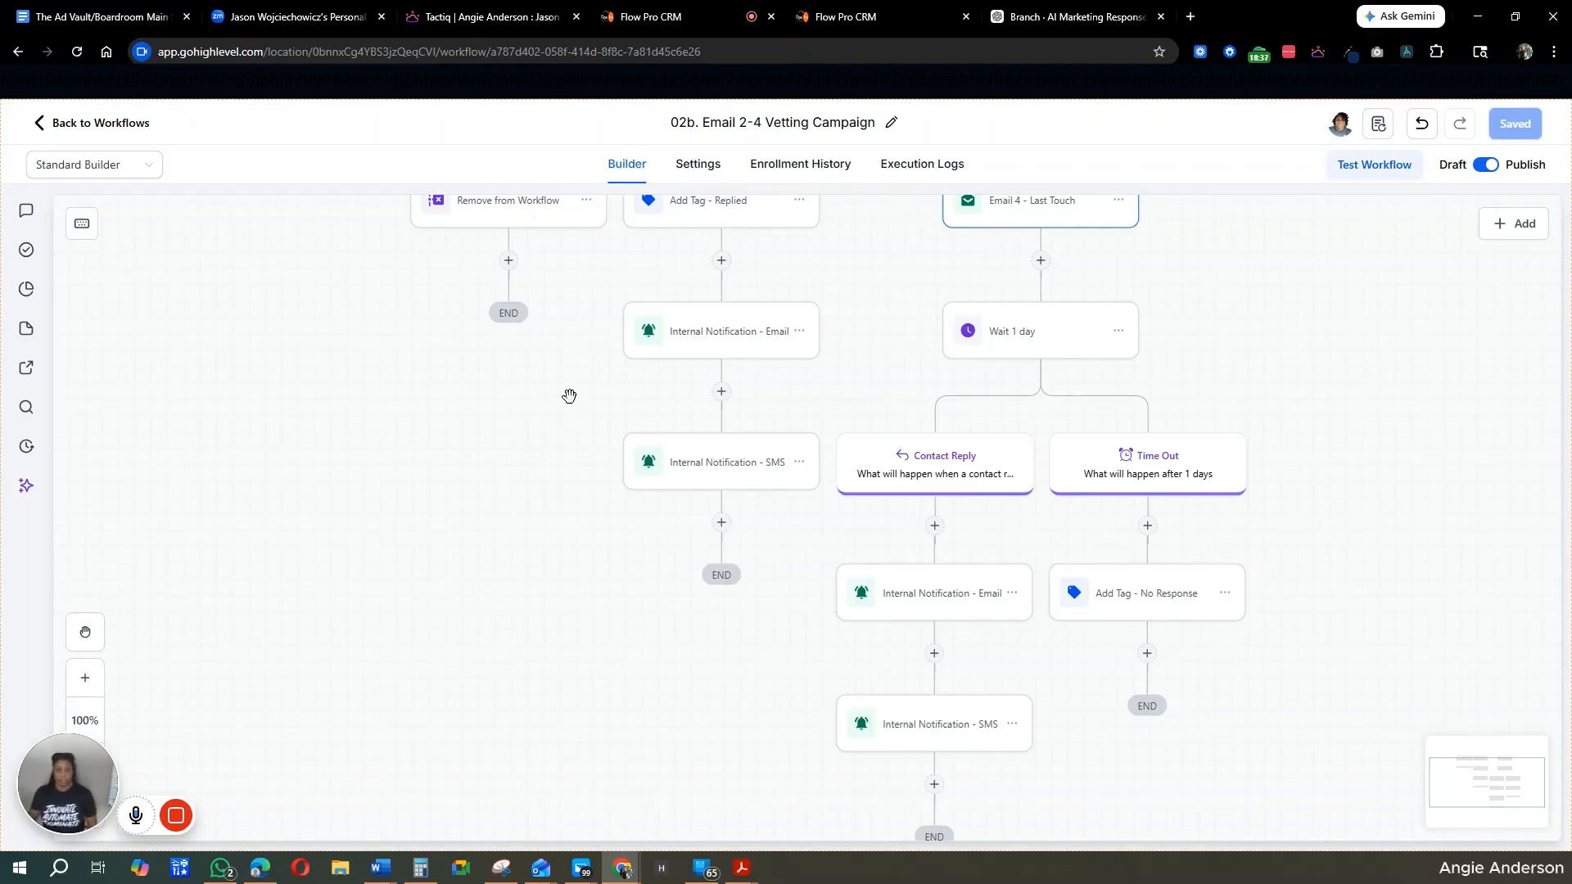
Step: Open the "03. CheckList Followup" workflow from the workflow list and review its Contact Tag trigger's filter, leaving the trigger unsaved
{"action": "left_click", "coordinate": [66, 123]}
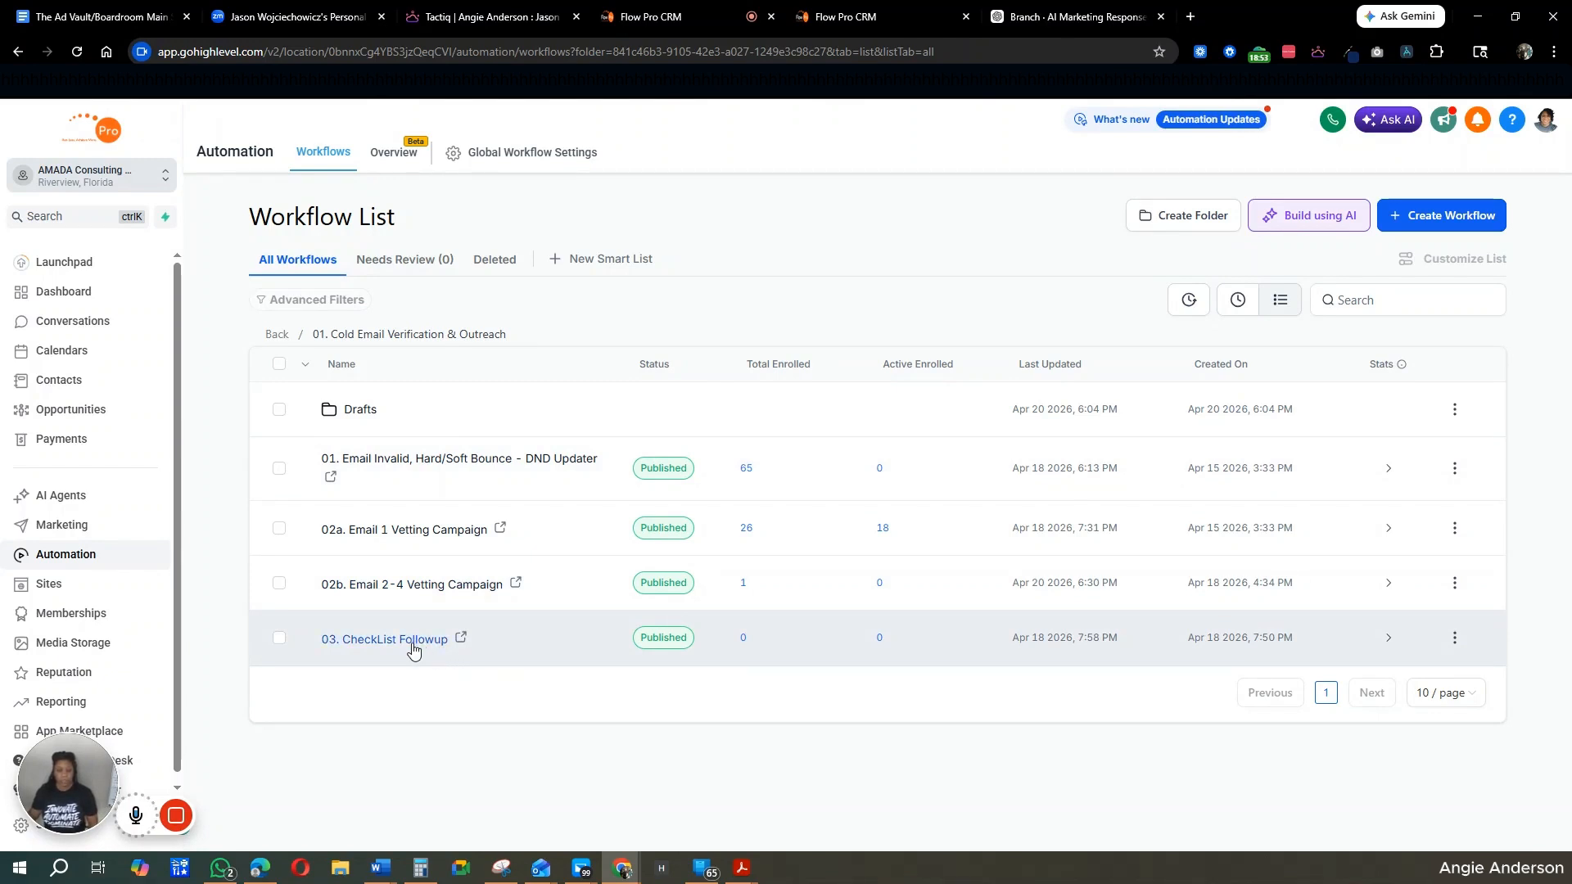
{"action": "left_click", "coordinate": [413, 648]}
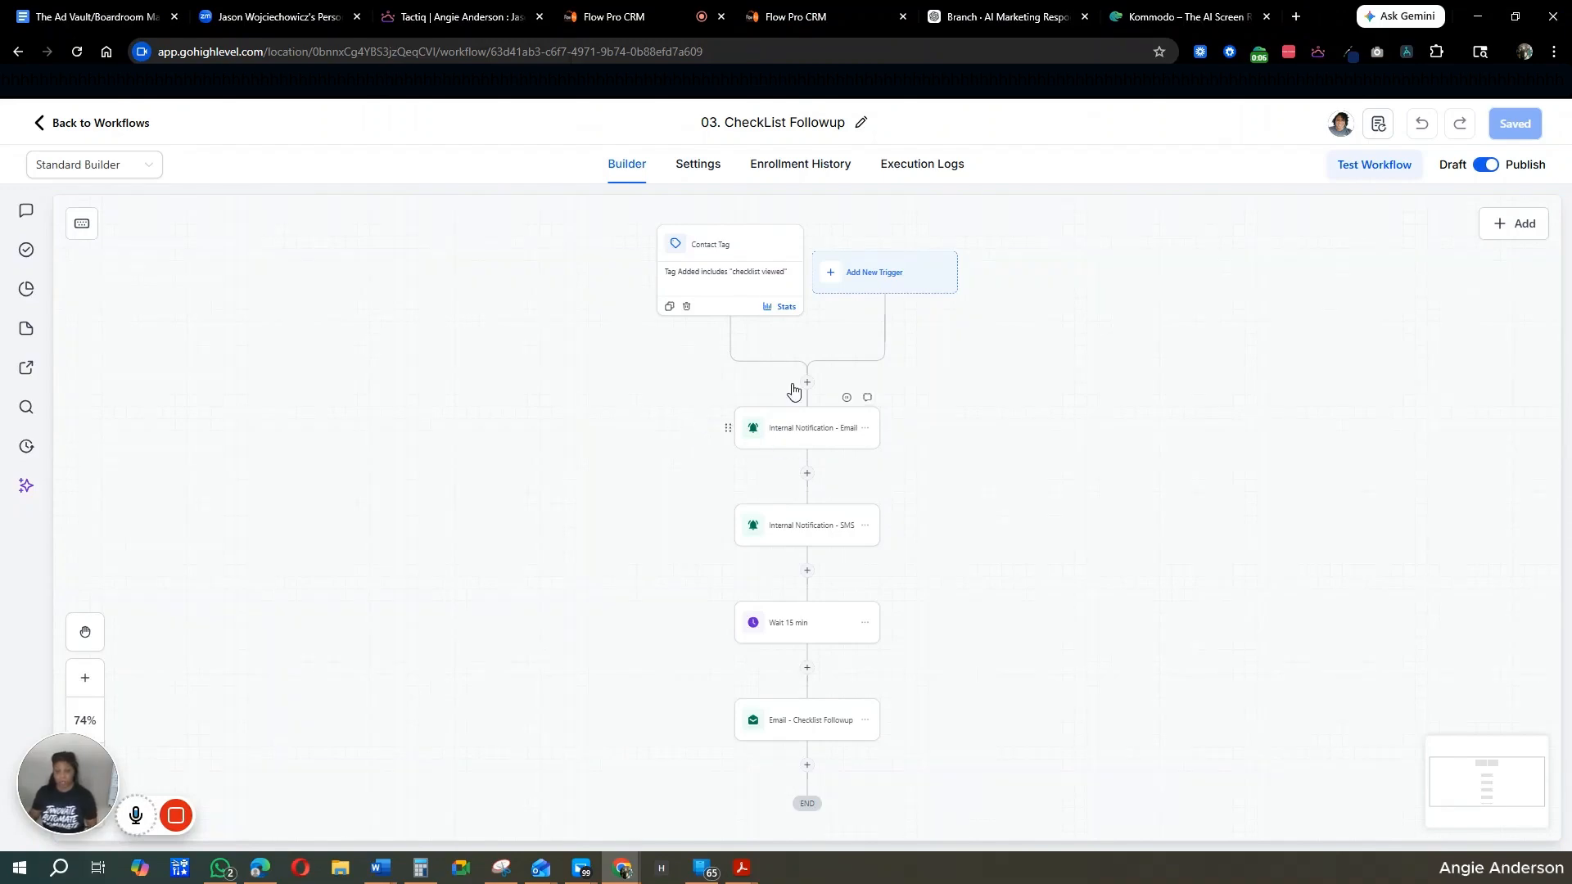
{"action": "left_click", "coordinate": [764, 266]}
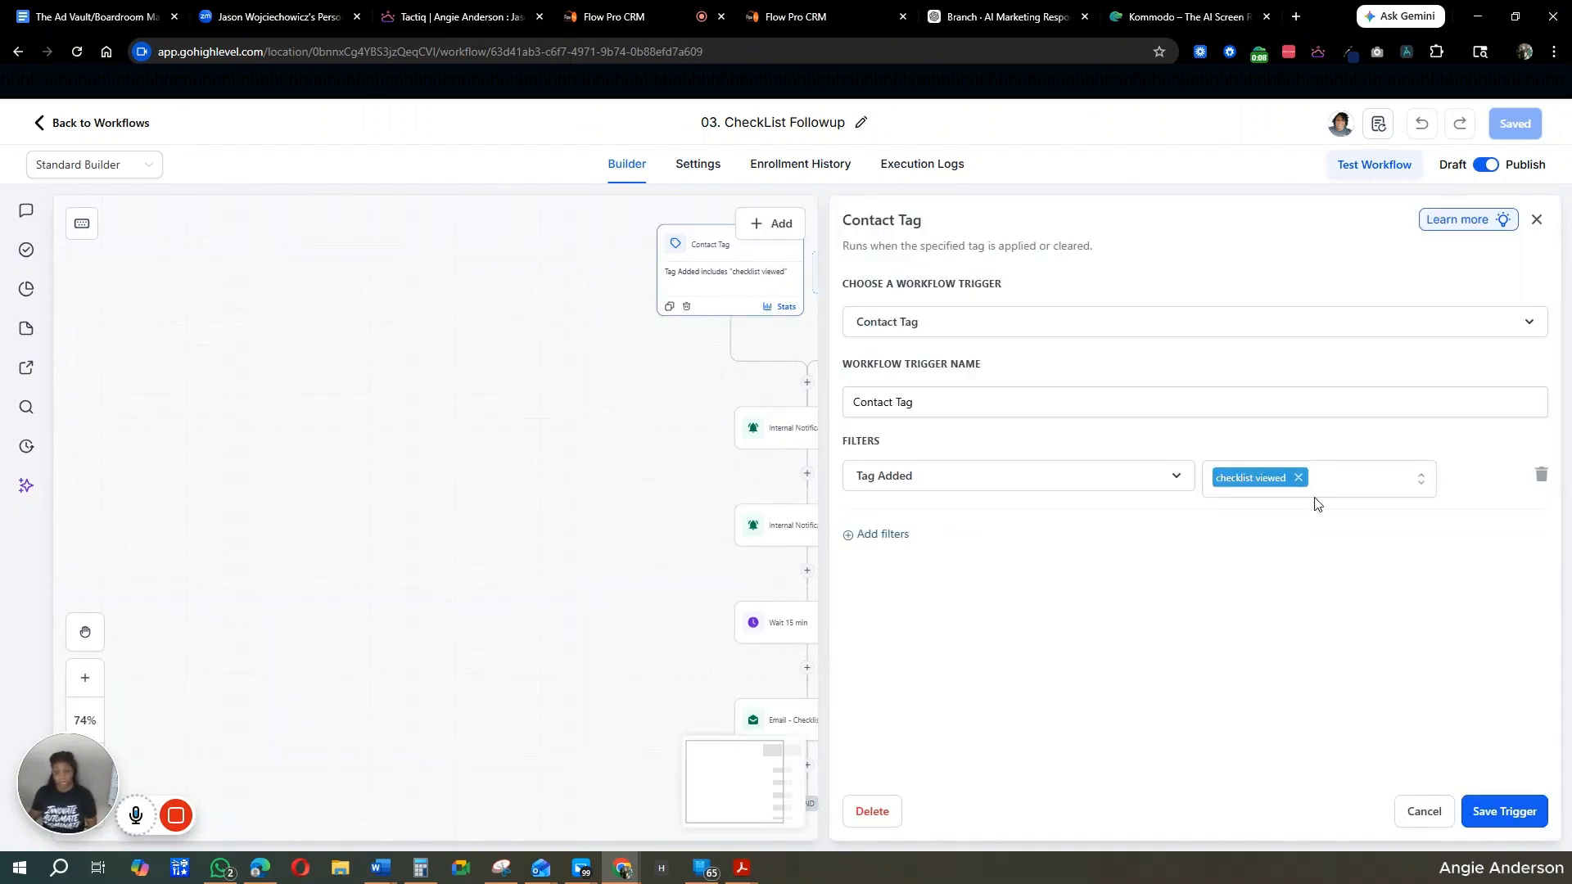
{"action": "left_click", "coordinate": [1425, 813]}
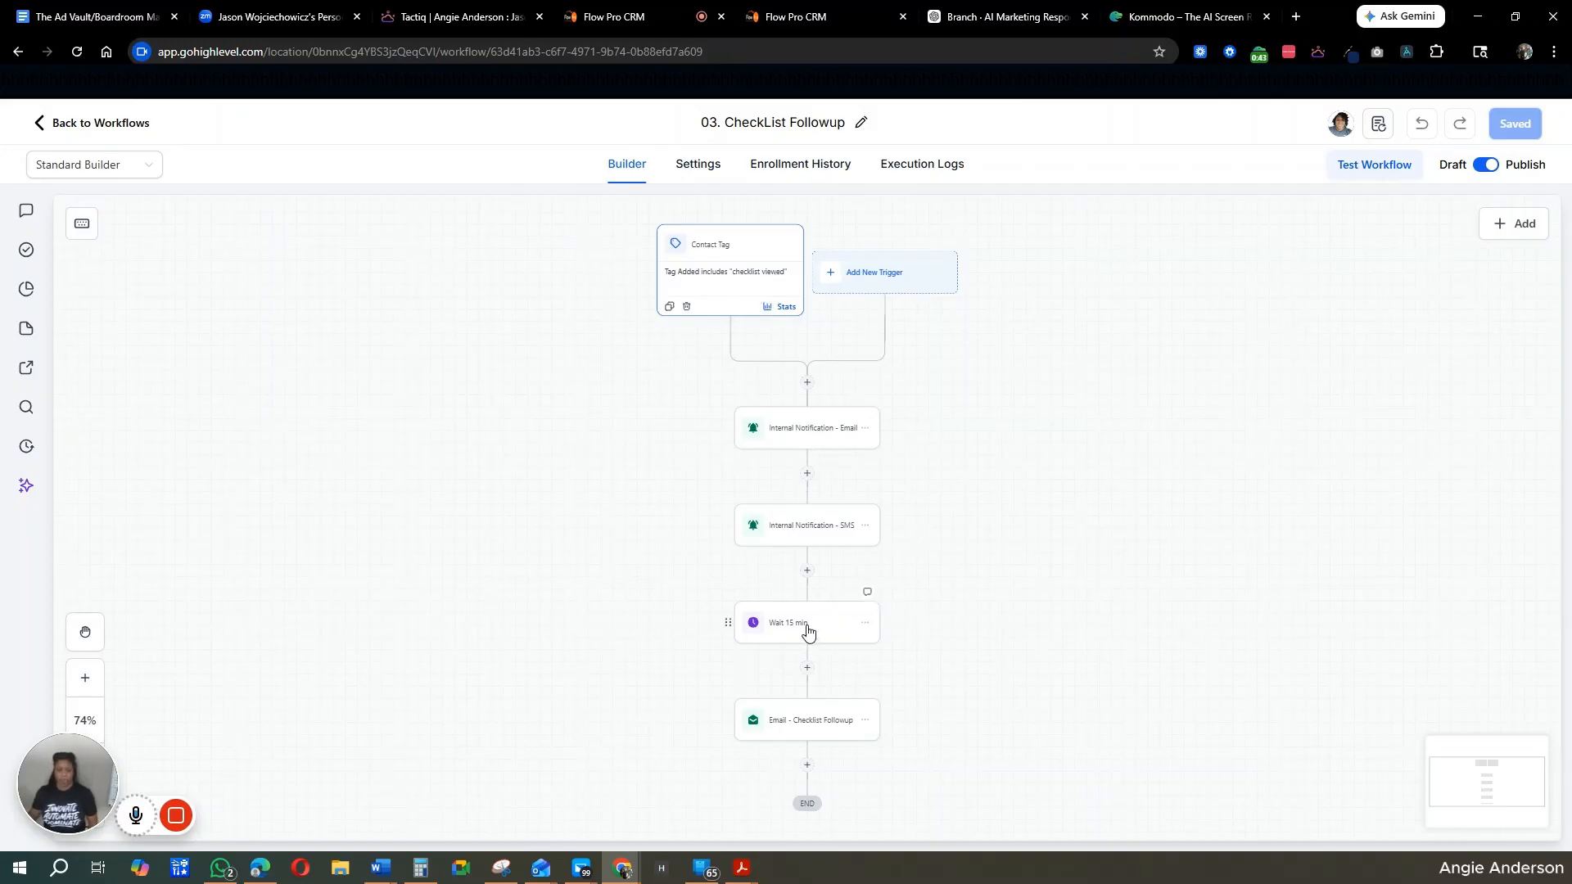
Step: Review the subject, preview text and message of the "Email - Checklist Followup" action, then cancel out of it
{"action": "scroll", "coordinate": [916, 663], "scroll_direction": "down", "scroll_amount": 1}
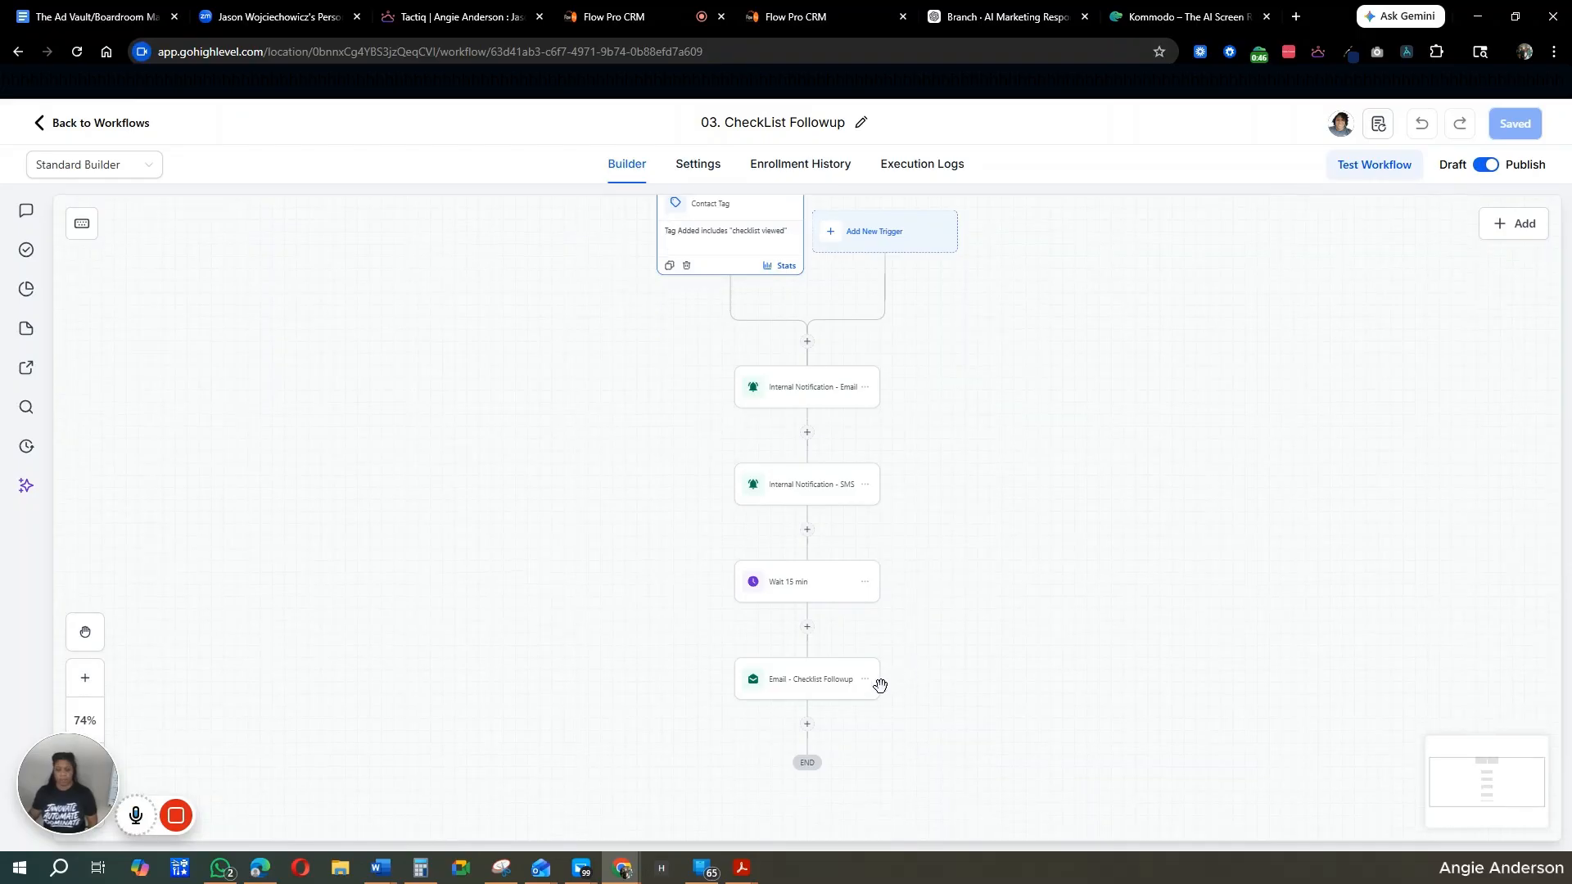
{"action": "left_click", "coordinate": [827, 685]}
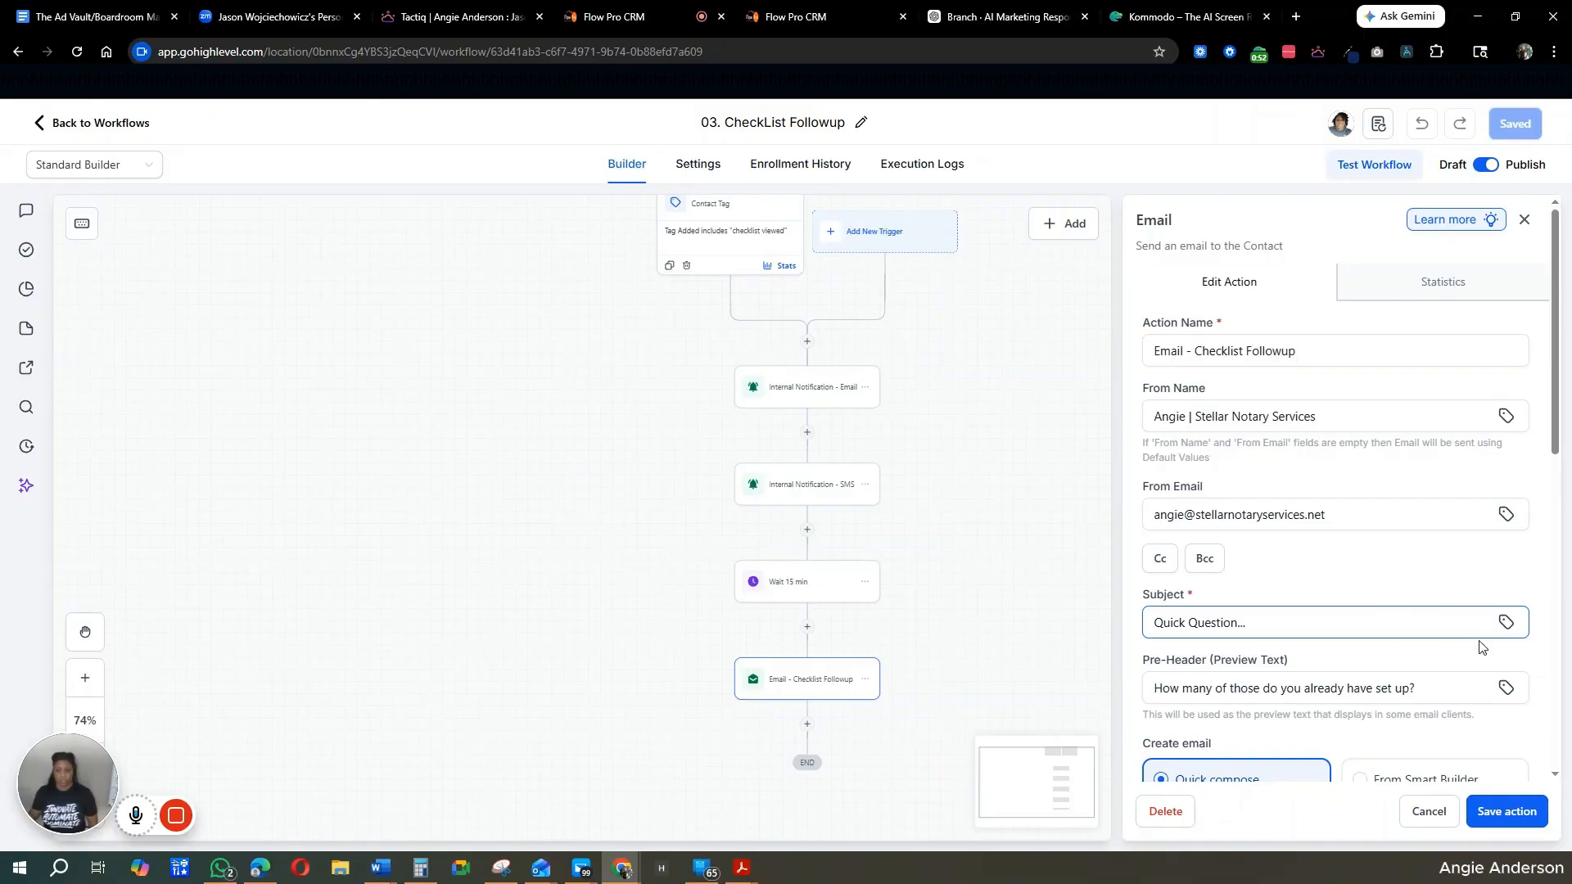
{"action": "scroll", "coordinate": [1480, 646], "scroll_direction": "down", "scroll_amount": 3}
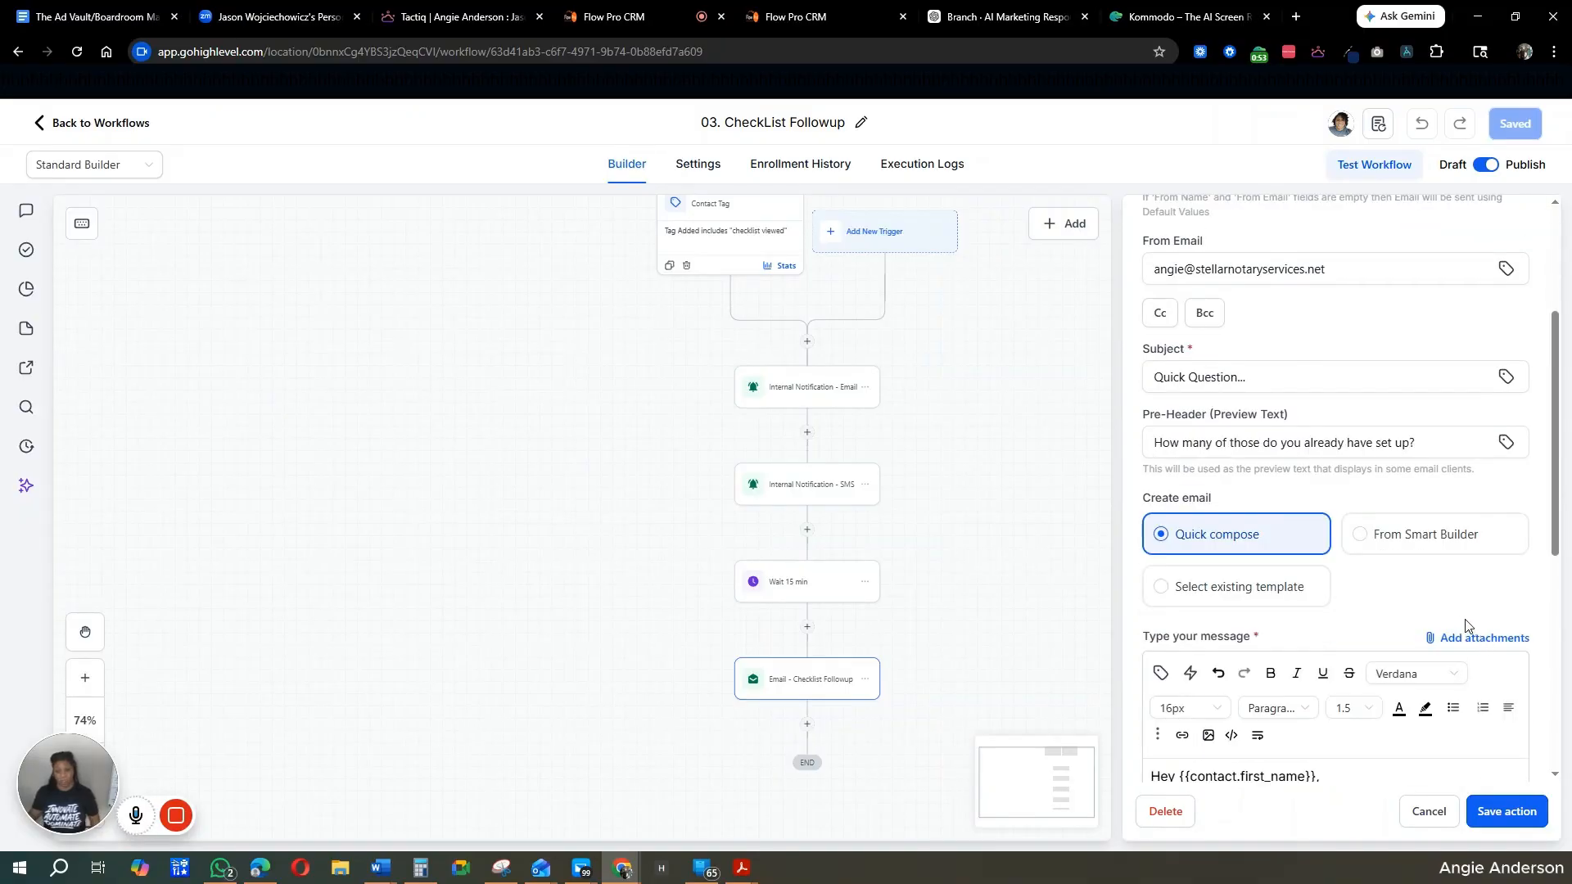
{"action": "scroll", "coordinate": [1380, 595], "scroll_direction": "down", "scroll_amount": 2}
{"action": "scroll", "coordinate": [1382, 597], "scroll_direction": "down", "scroll_amount": 1}
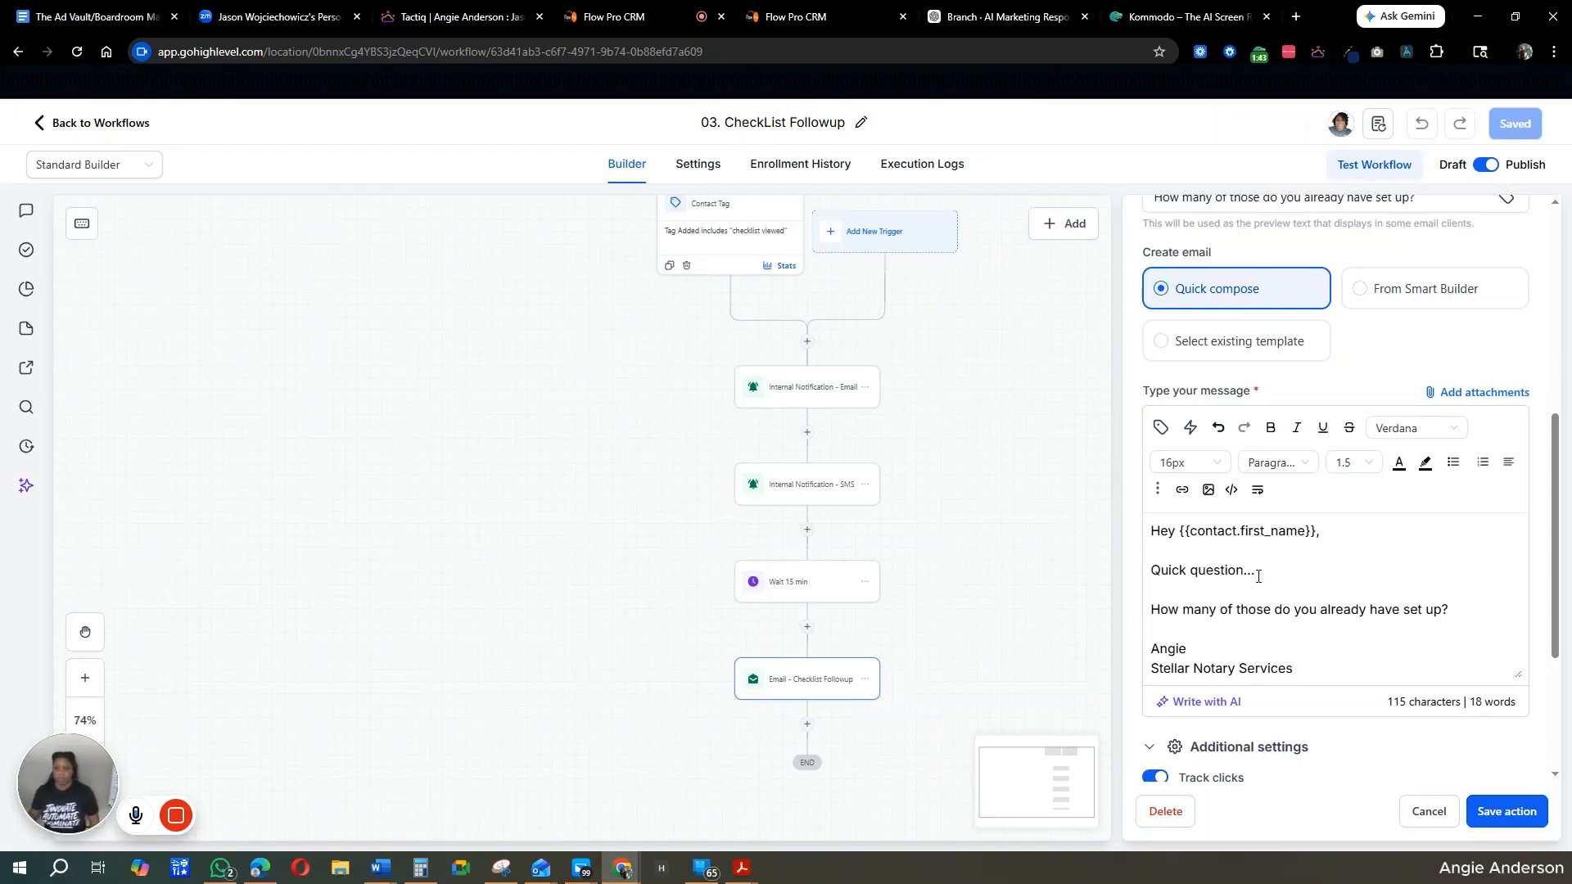
{"action": "left_click", "coordinate": [1429, 813]}
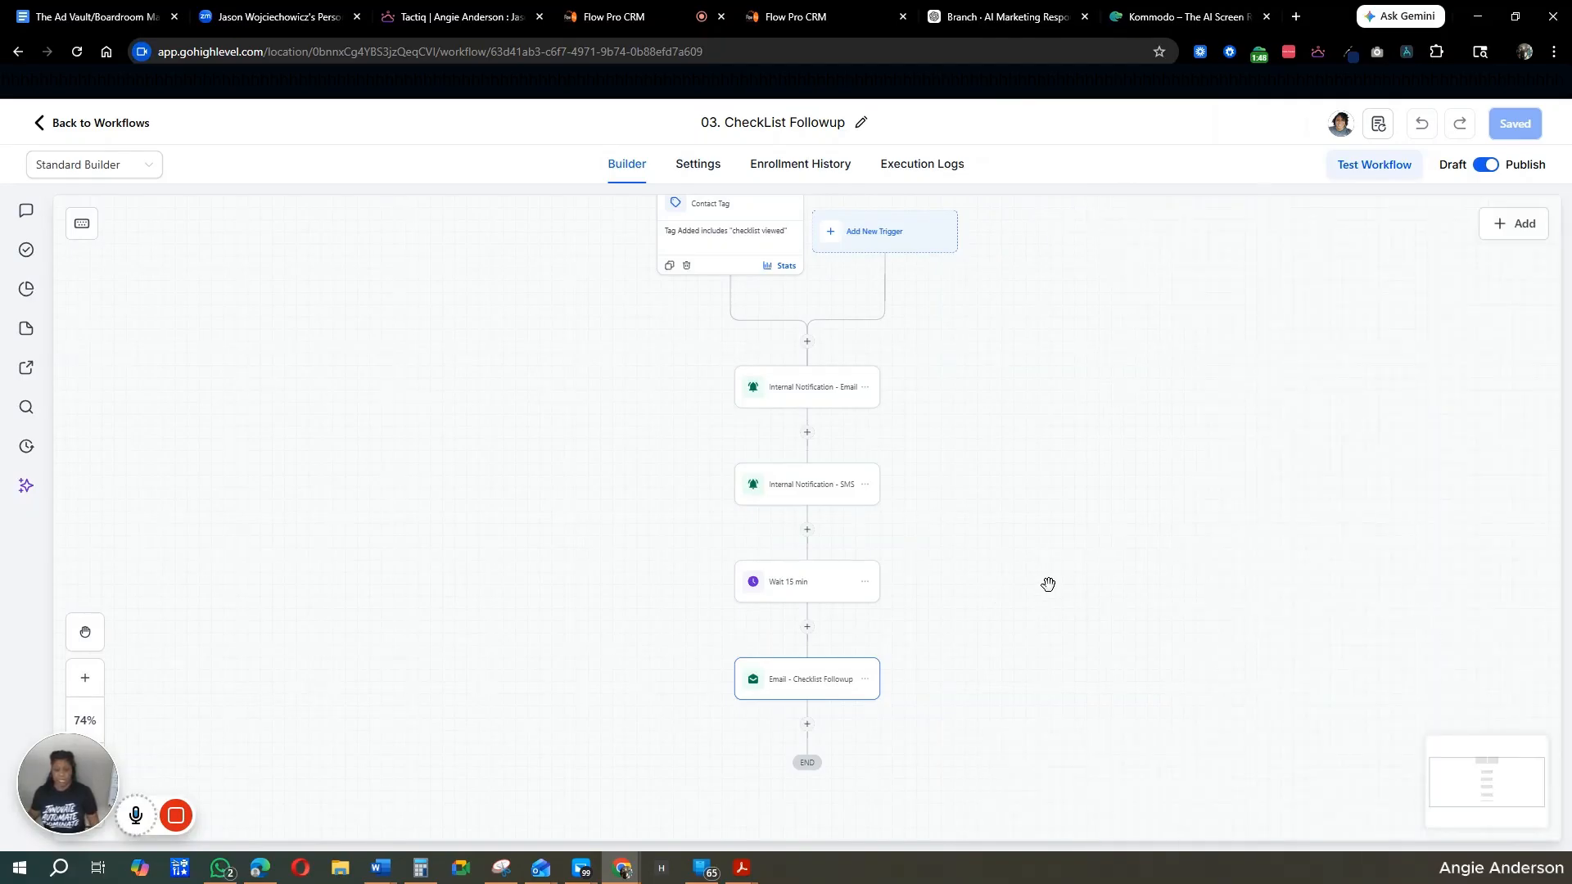